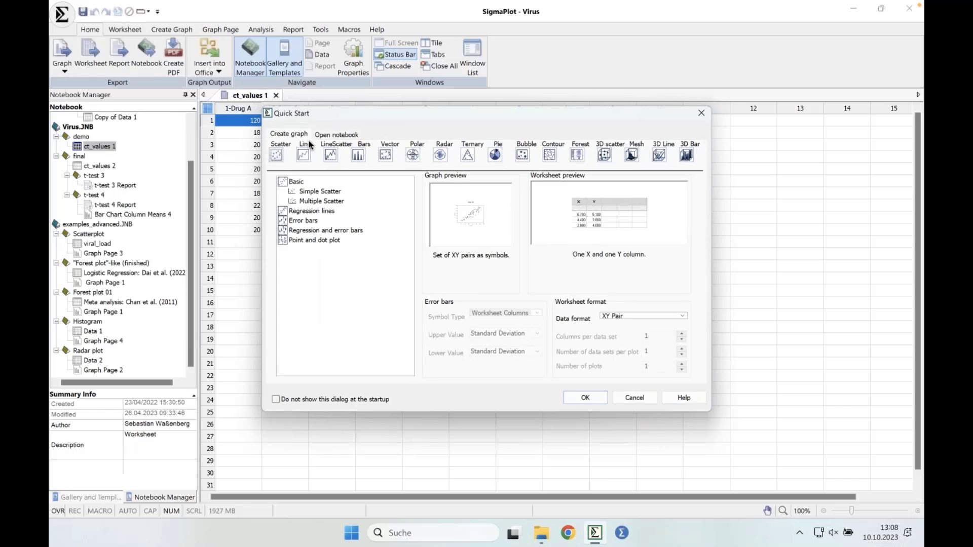
# Review the notebook-opening options and the graph-creation options of the Quick Start dialog
pyautogui.click(336, 133)
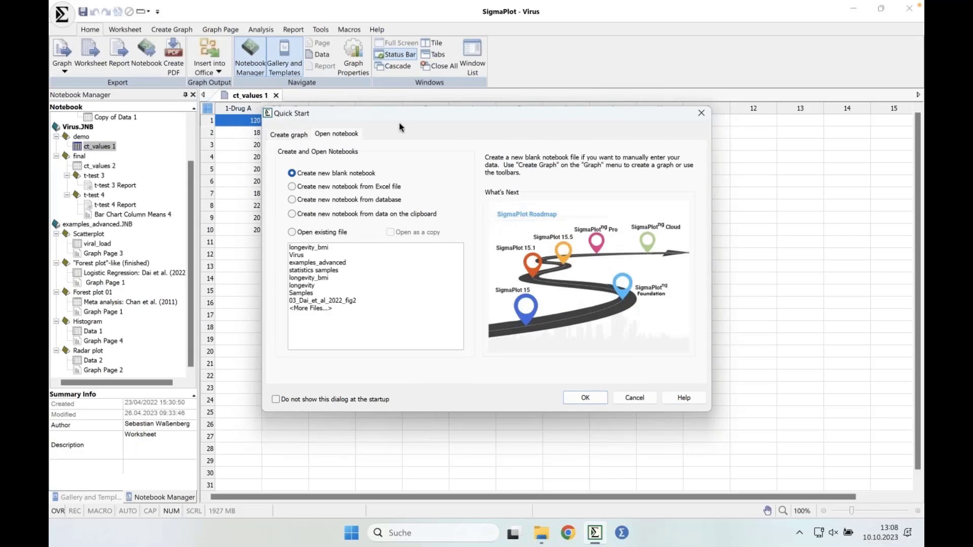
pyautogui.moveTo(414, 111); pyautogui.dragTo(404, 113)
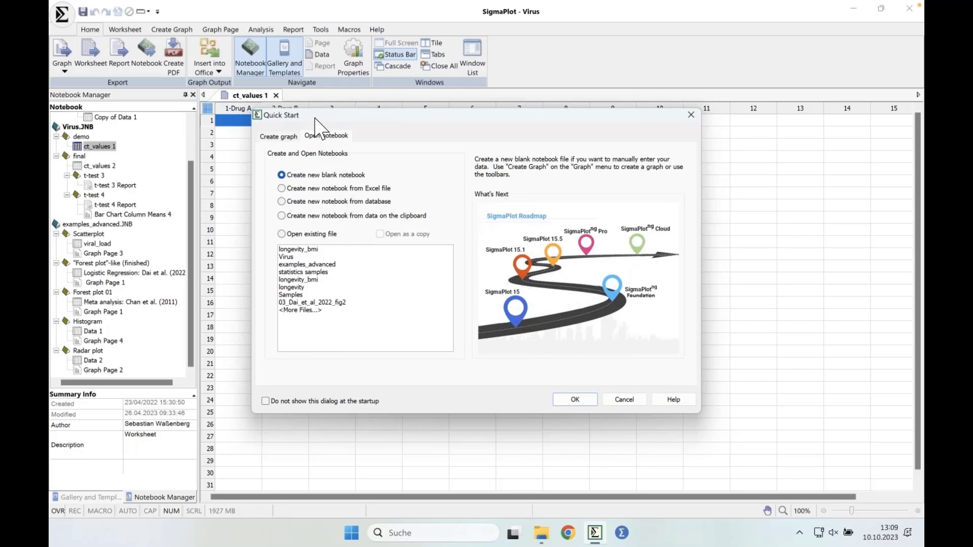
pyautogui.moveTo(317, 118); pyautogui.dragTo(313, 120)
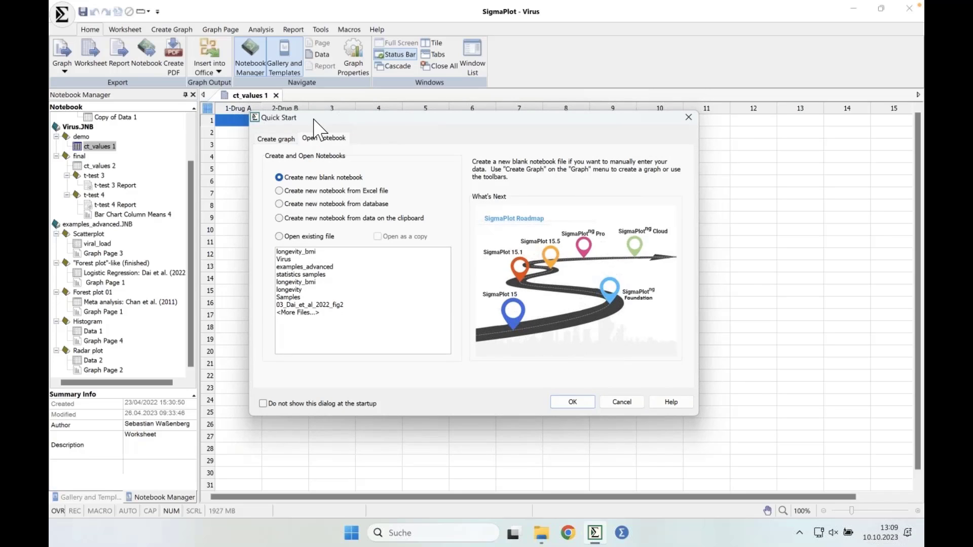
pyautogui.click(278, 141)
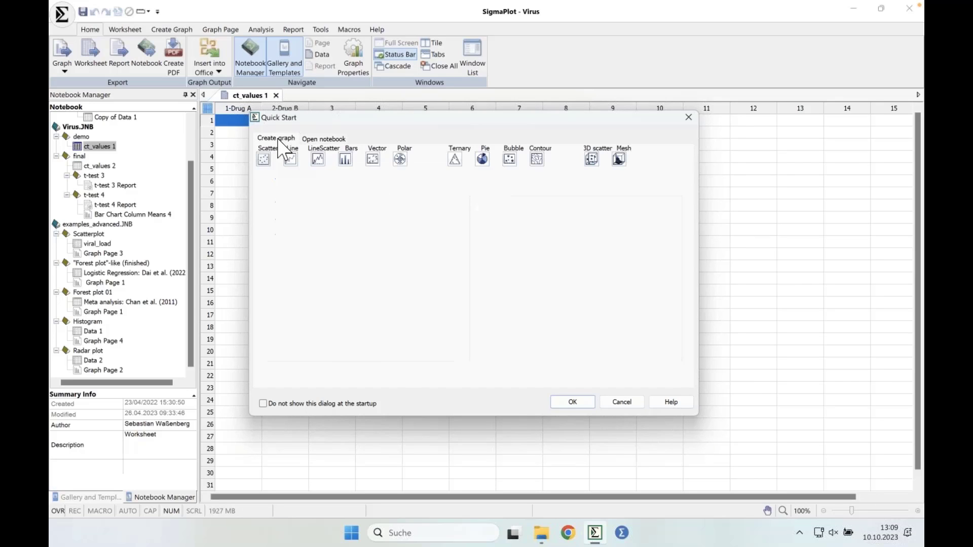
pyautogui.click(310, 142)
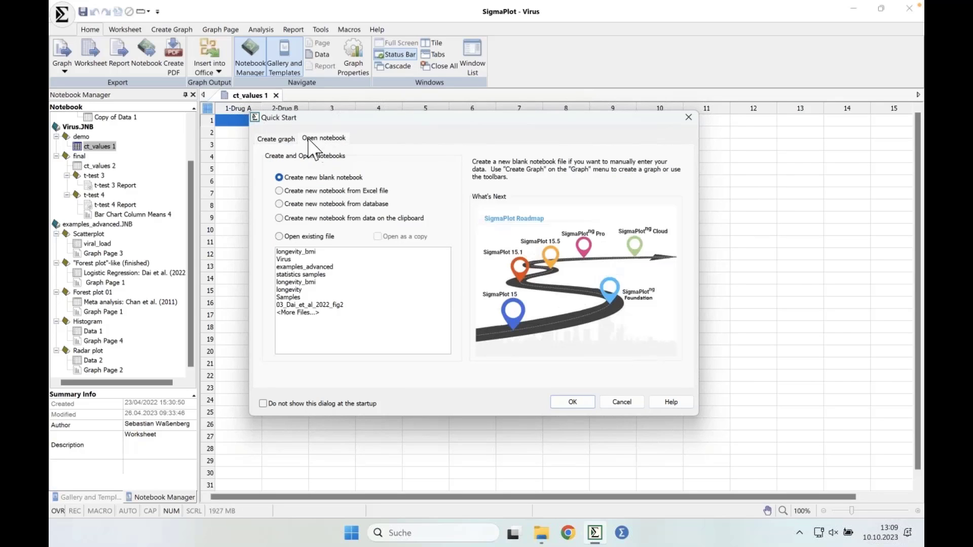
pyautogui.click(270, 142)
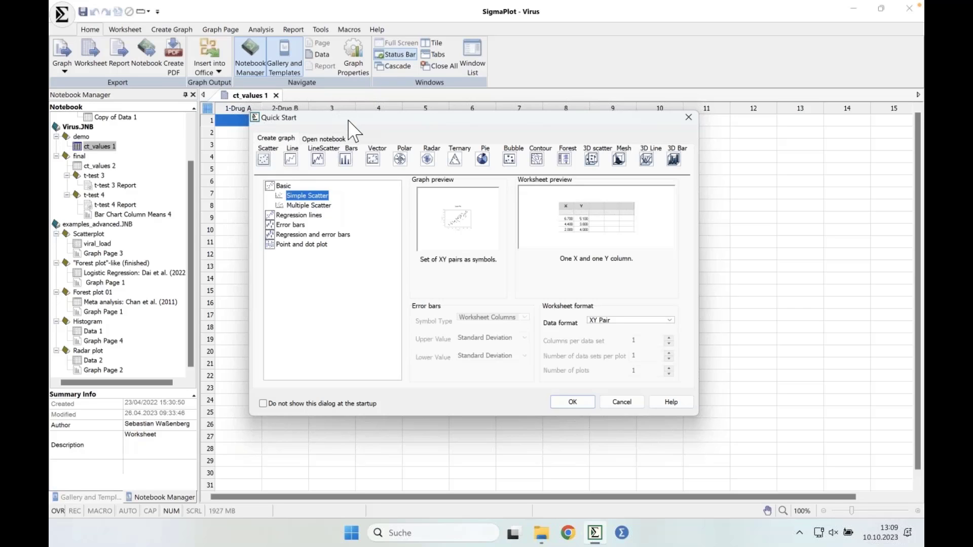
pyautogui.moveTo(343, 113); pyautogui.dragTo(312, 98)
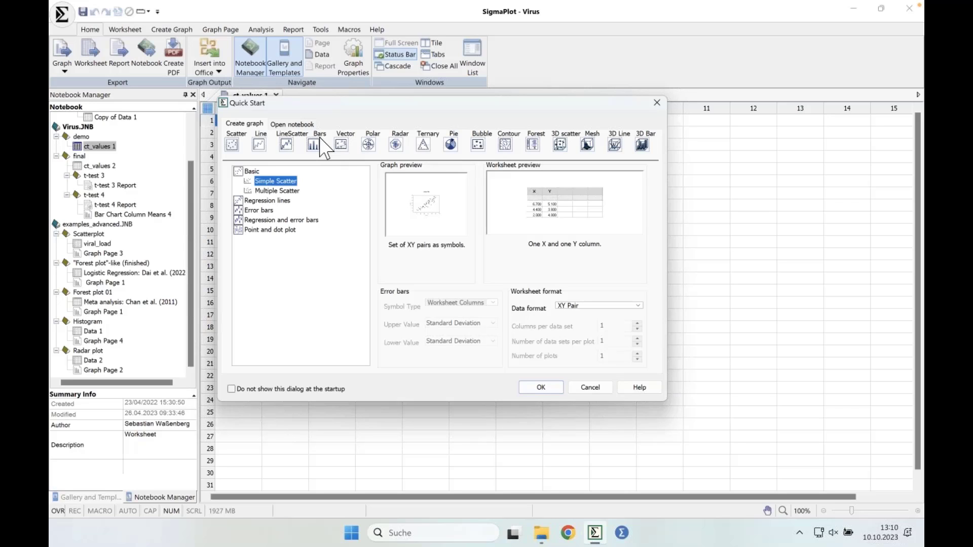
pyautogui.moveTo(324, 104); pyautogui.dragTo(326, 113)
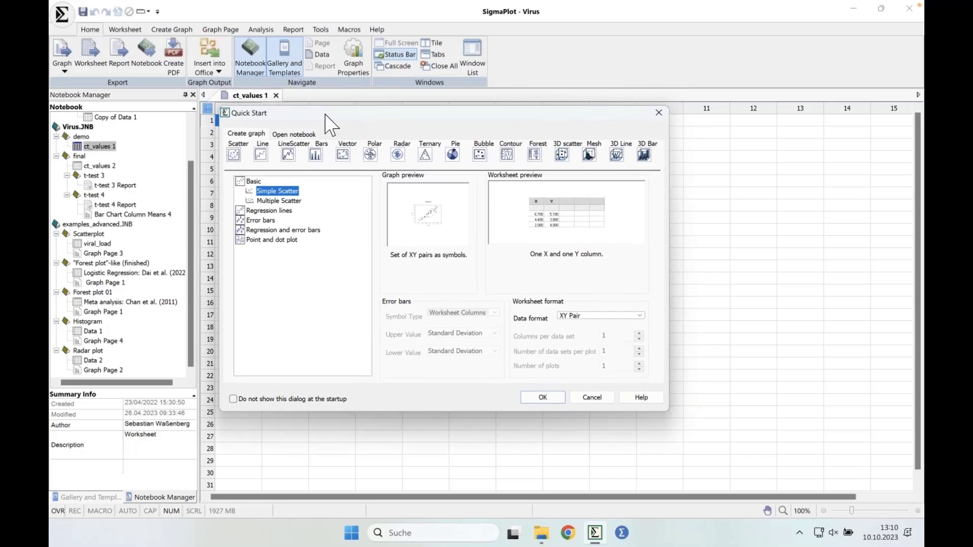
pyautogui.moveTo(325, 115); pyautogui.dragTo(350, 123)
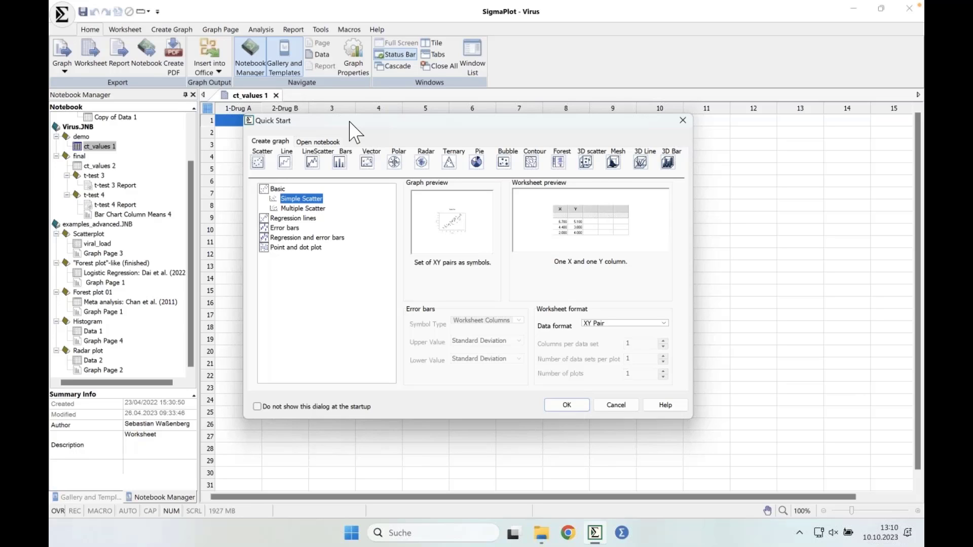
pyautogui.moveTo(349, 121); pyautogui.dragTo(351, 118)
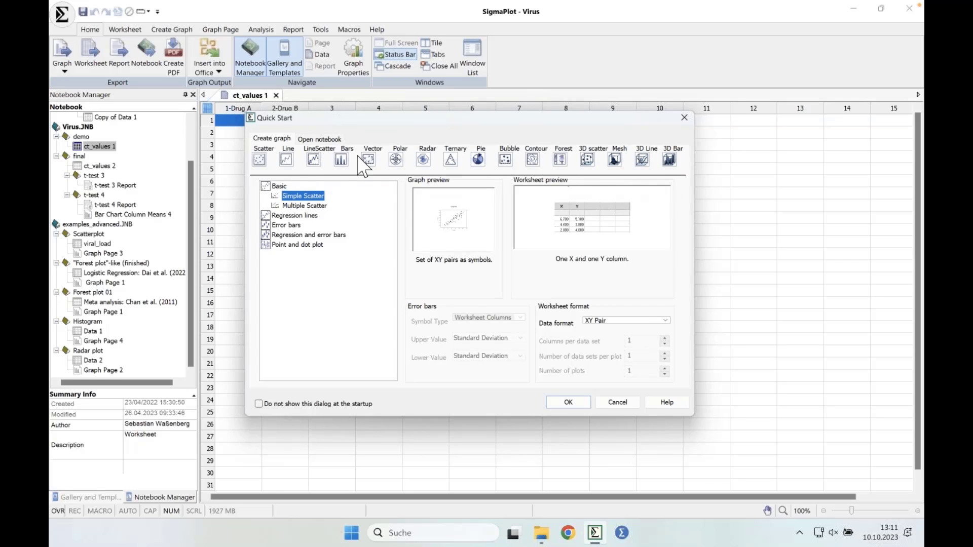
# Browse the scatter graph's regression-line and error-bar variants and preview Multiple Scatter with error bars
pyautogui.click(260, 158)
pyautogui.click(273, 215)
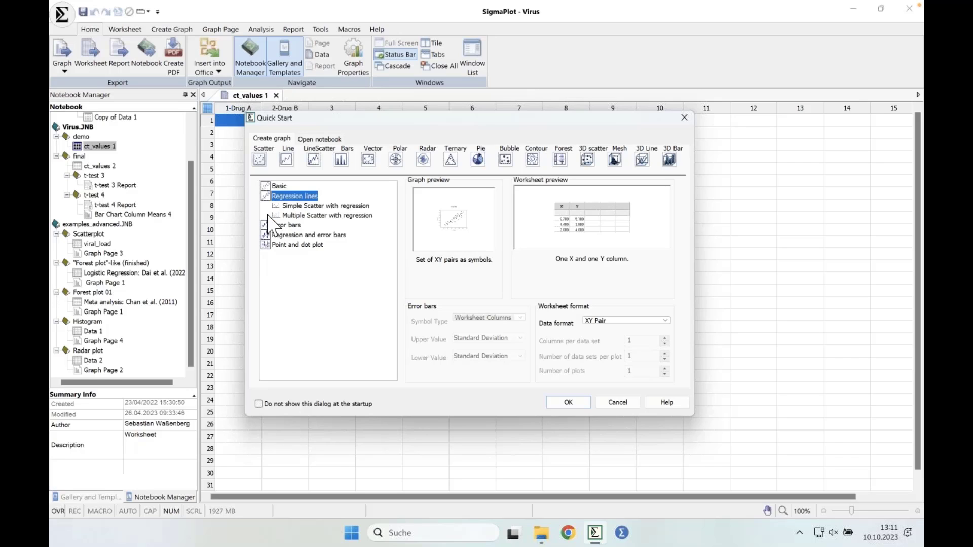
pyautogui.click(268, 225)
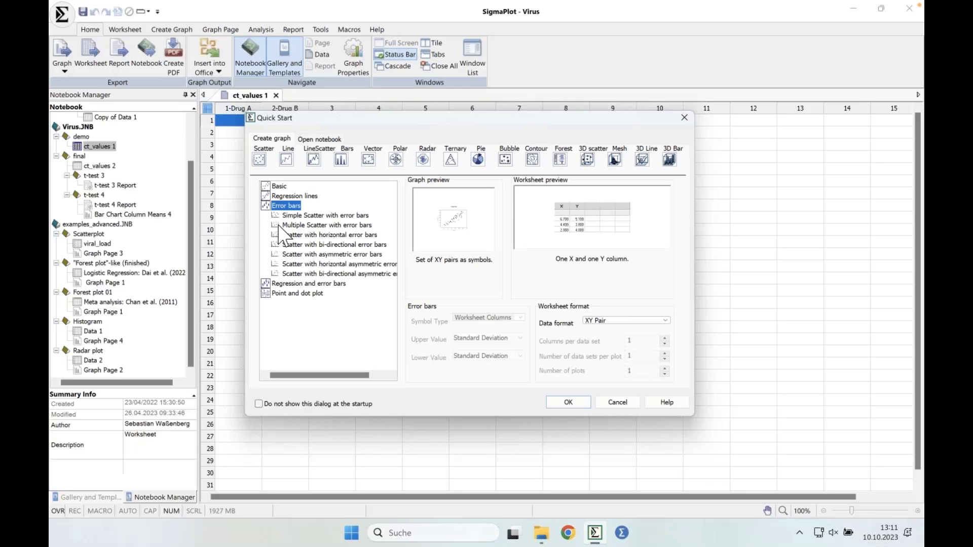
pyautogui.click(279, 225)
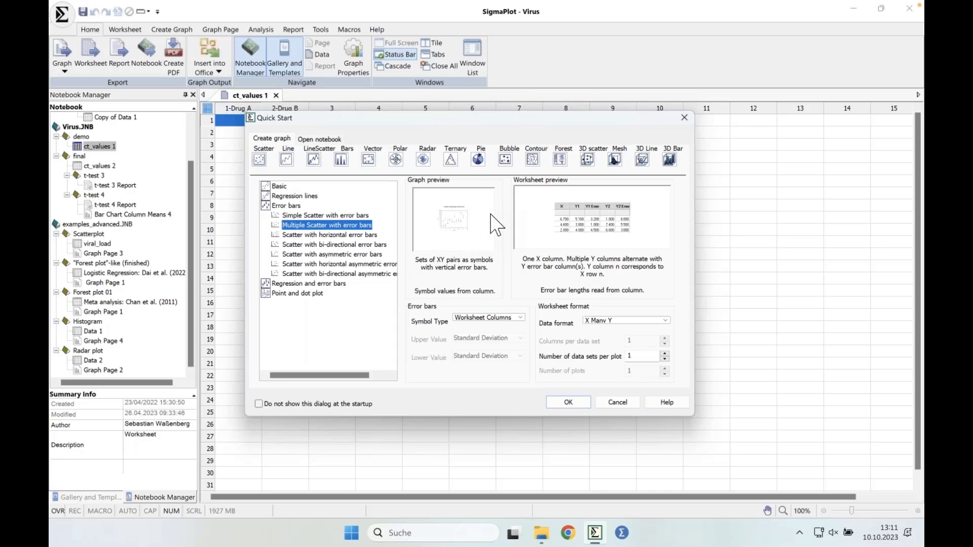
pyautogui.moveTo(515, 122); pyautogui.dragTo(484, 117)
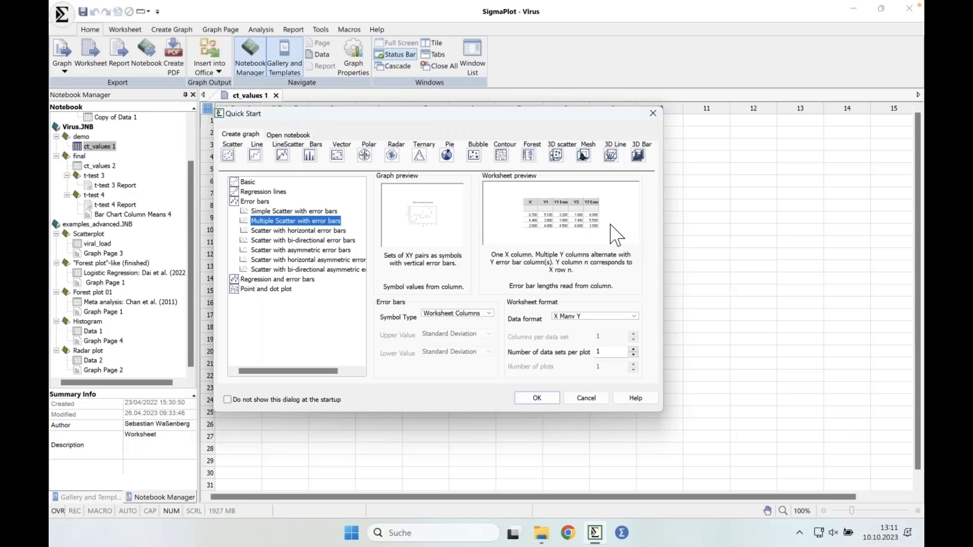
pyautogui.moveTo(533, 121); pyautogui.dragTo(558, 148)
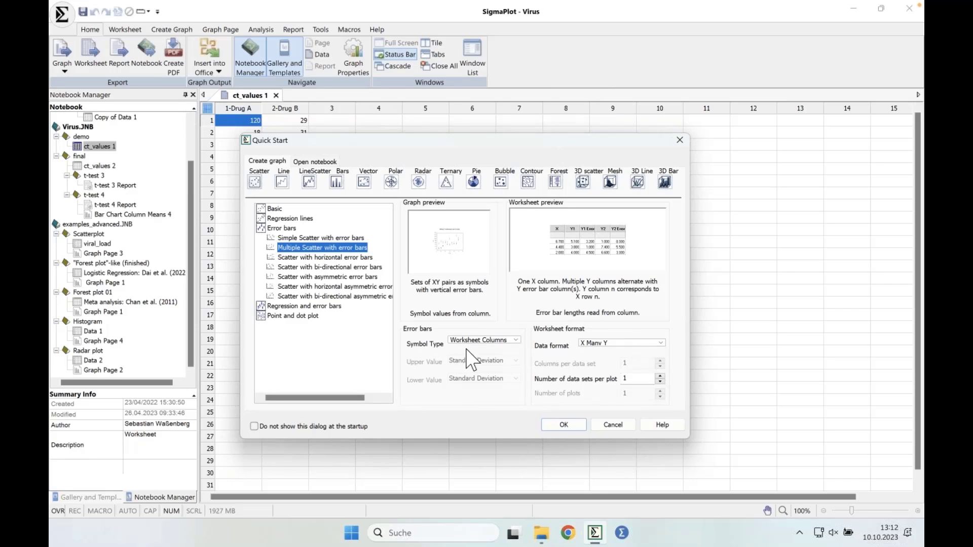
# Examine the available error bar symbol types and worksheet data formats for the multiple scatter graph with error bars
pyautogui.click(518, 340)
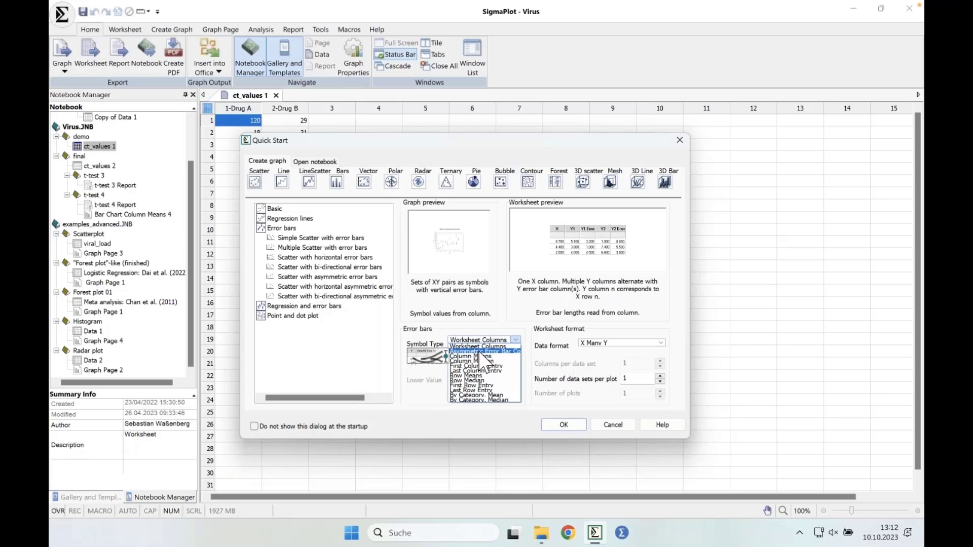
pyautogui.click(433, 358)
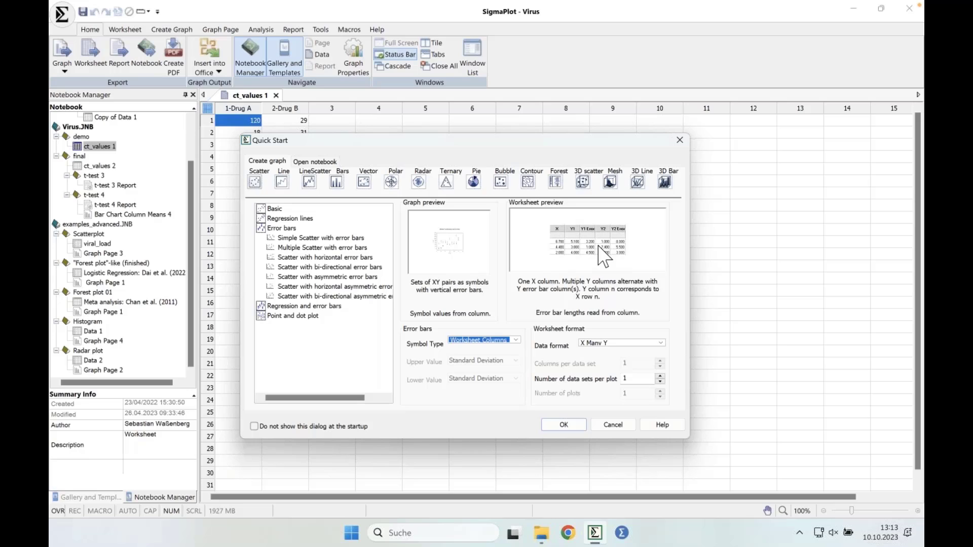
pyautogui.click(661, 344)
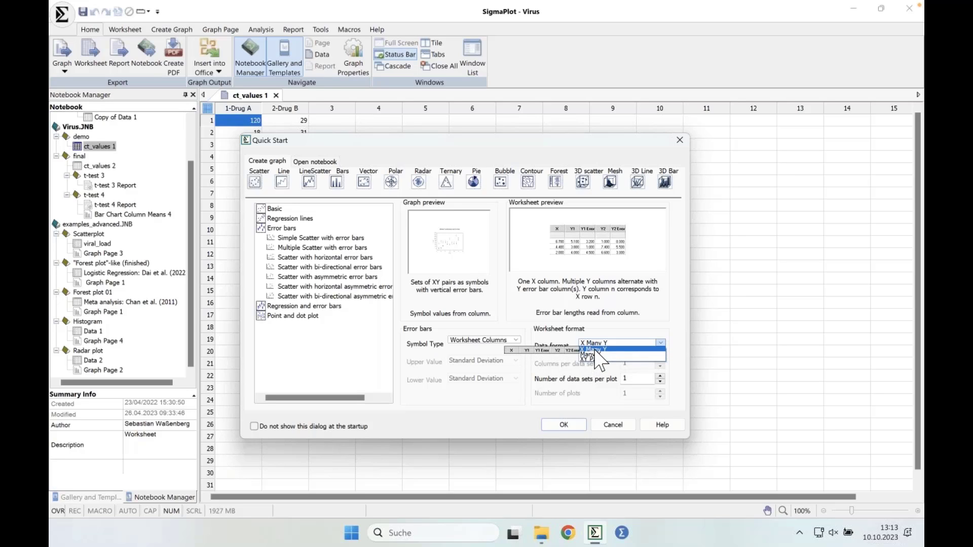
pyautogui.click(578, 349)
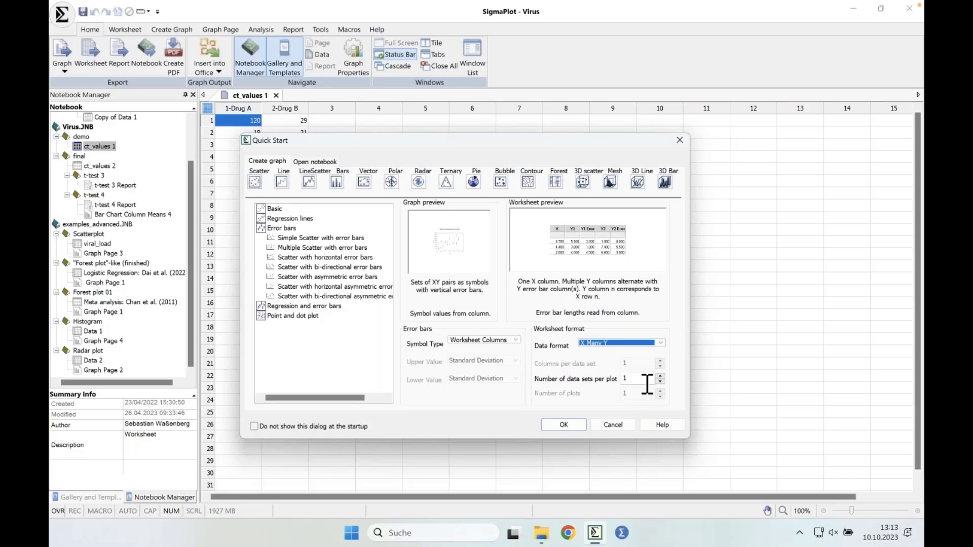
# Preview the line, bar, line-scatter and radar graph types, including the Radar line variant
pyautogui.click(285, 185)
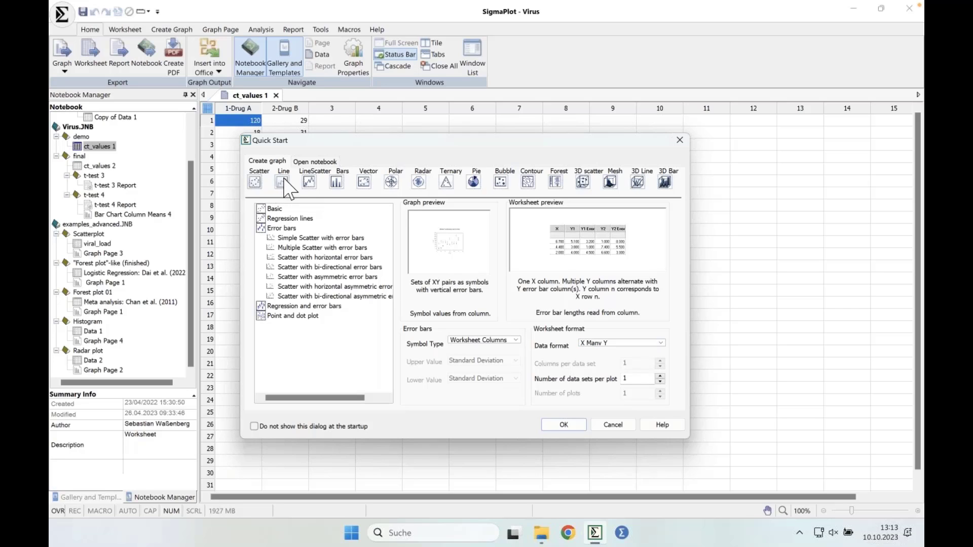
pyautogui.click(335, 183)
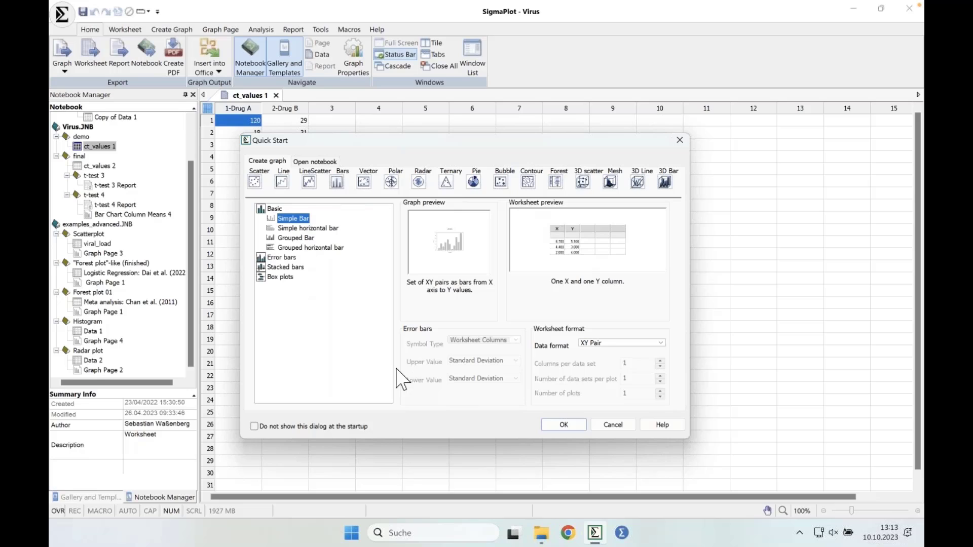
pyautogui.click(312, 181)
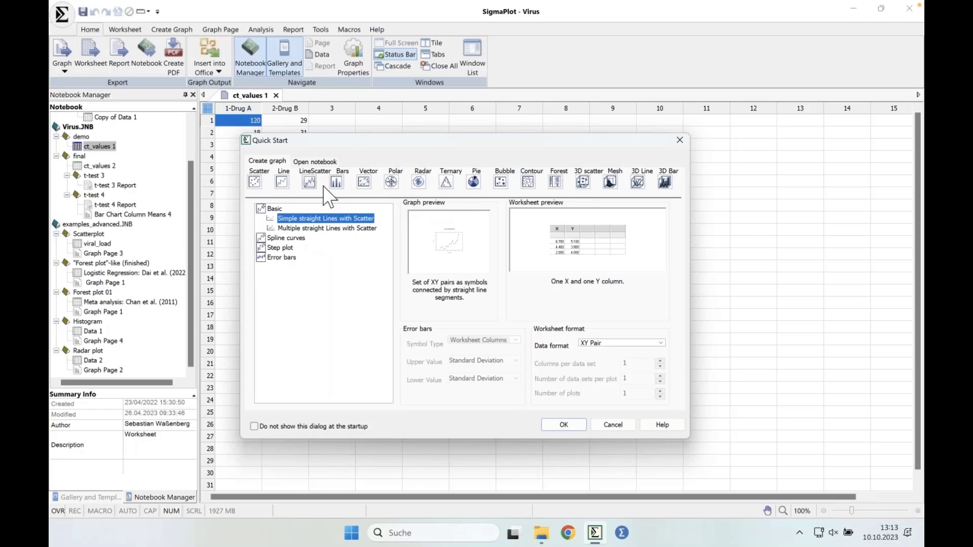
pyautogui.click(417, 182)
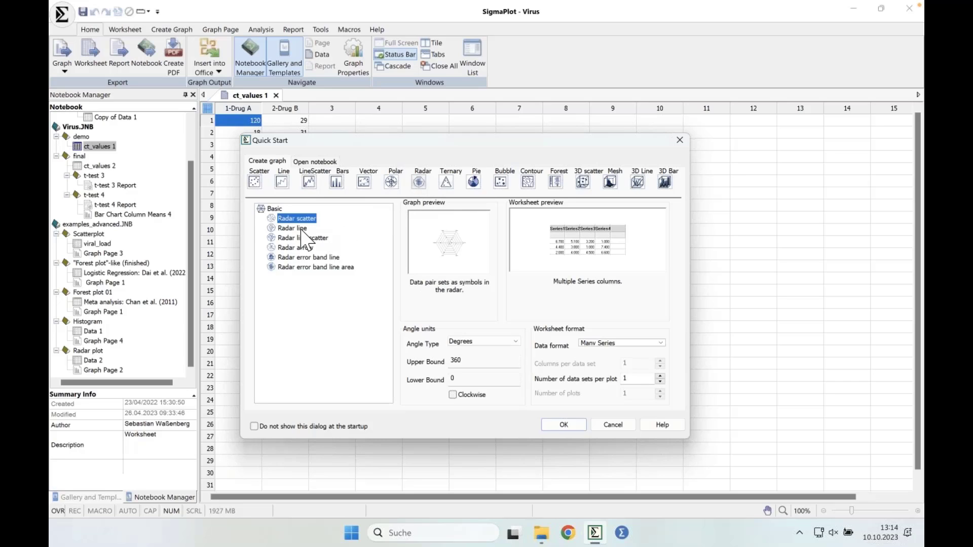
pyautogui.click(303, 229)
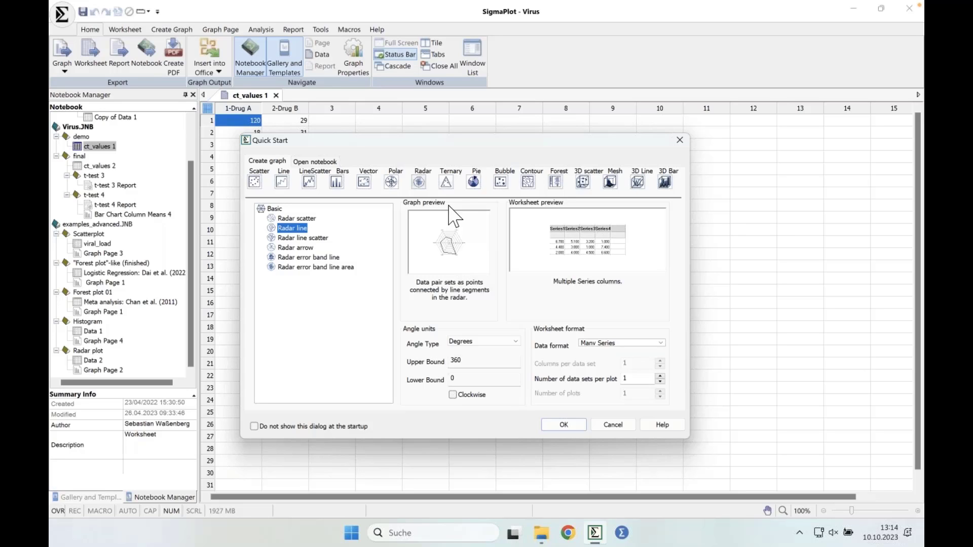
# Preview the ternary, pie, forest and scatter graph types, and close Quick Start without creating a graph
pyautogui.click(446, 184)
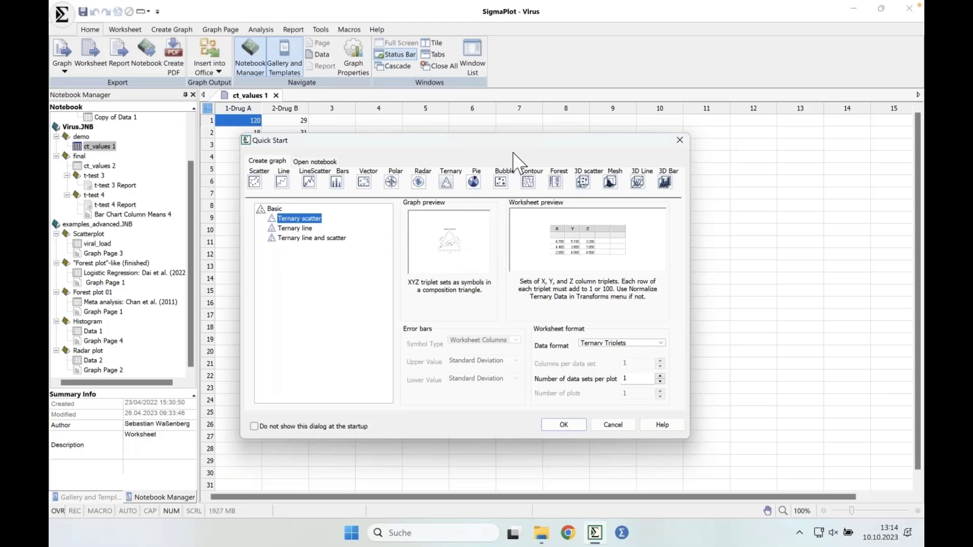
pyautogui.moveTo(509, 144); pyautogui.dragTo(524, 138)
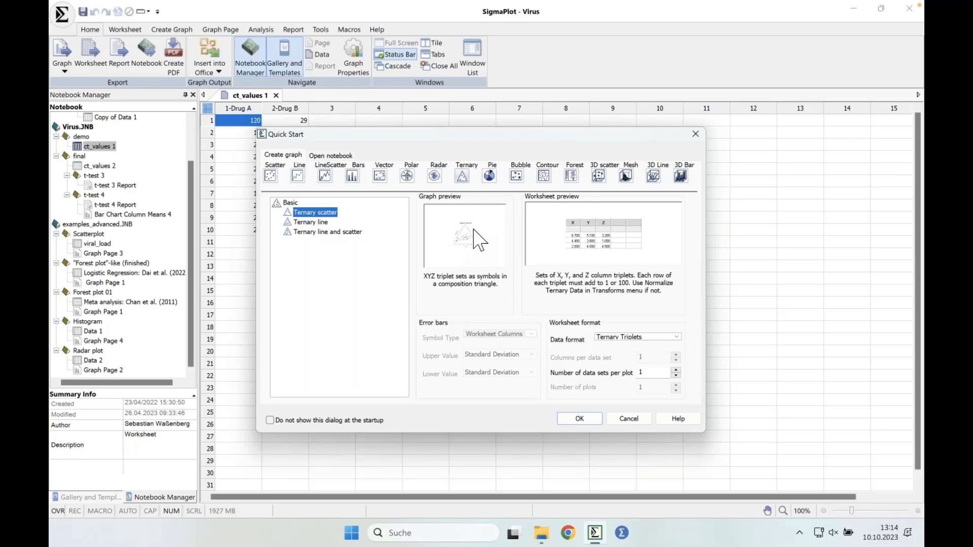
pyautogui.click(490, 177)
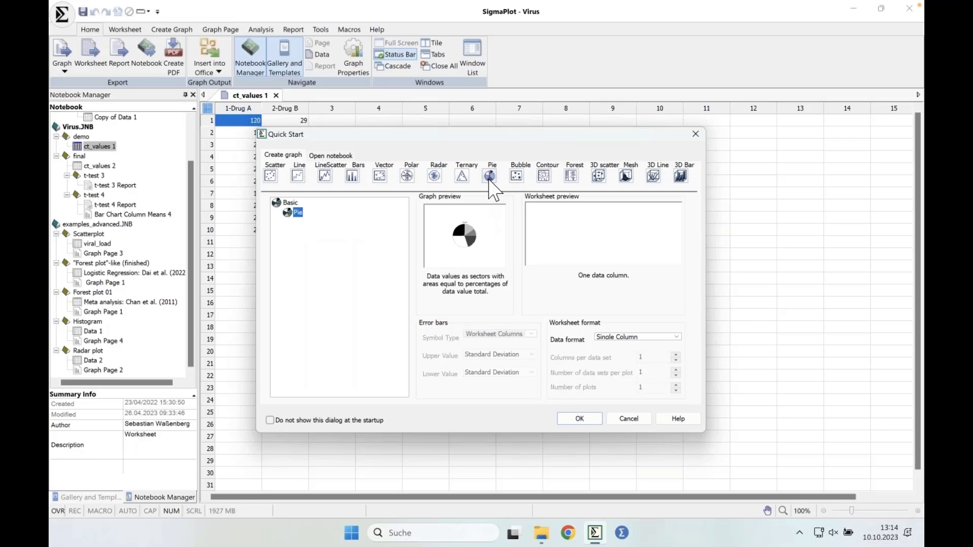
pyautogui.click(577, 184)
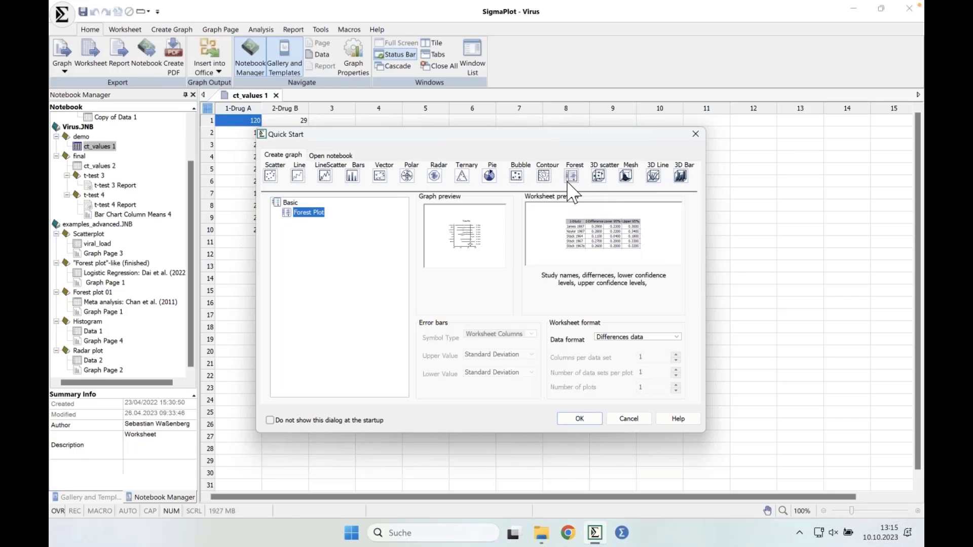
pyautogui.click(270, 175)
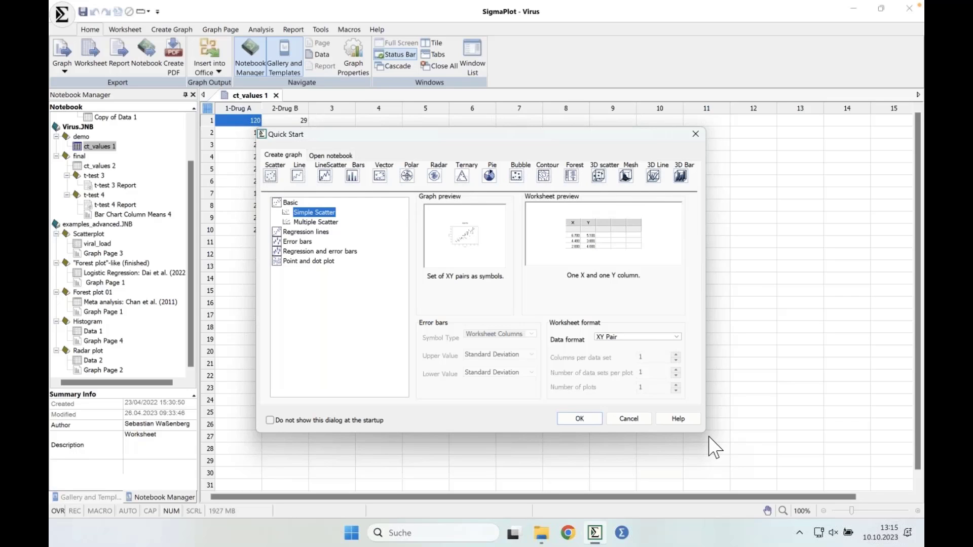
pyautogui.click(628, 419)
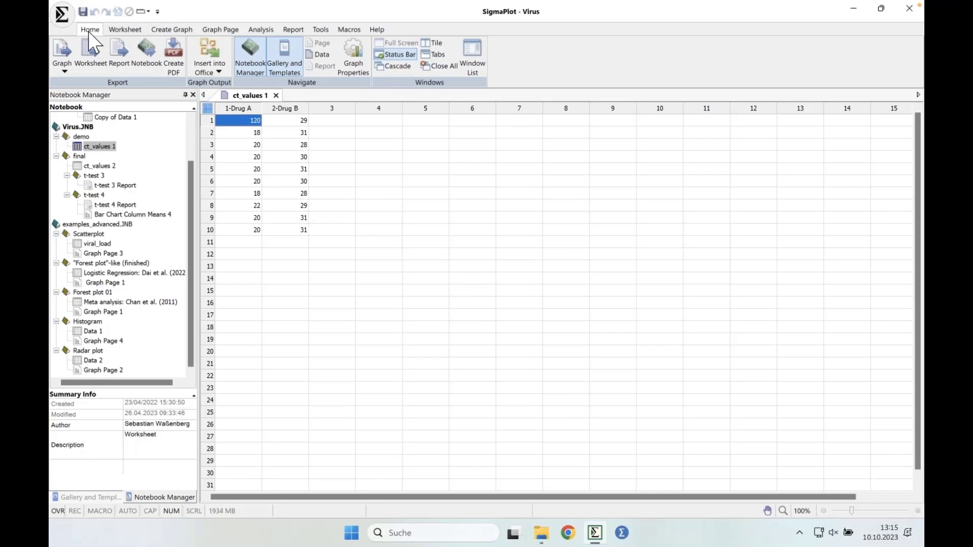
# Examine the file formats offered for importing data into the worksheet, and leave the import without choosing a file
pyautogui.click(126, 30)
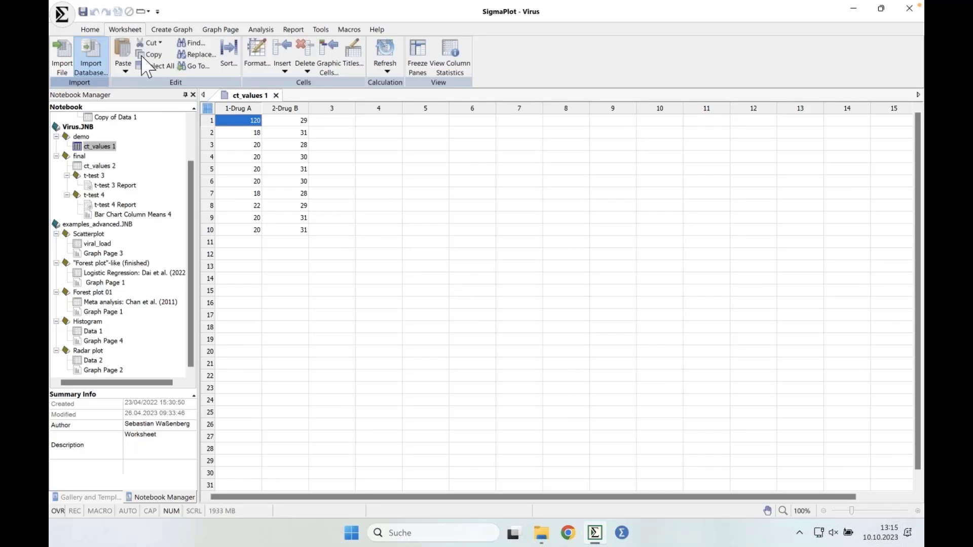
pyautogui.click(62, 63)
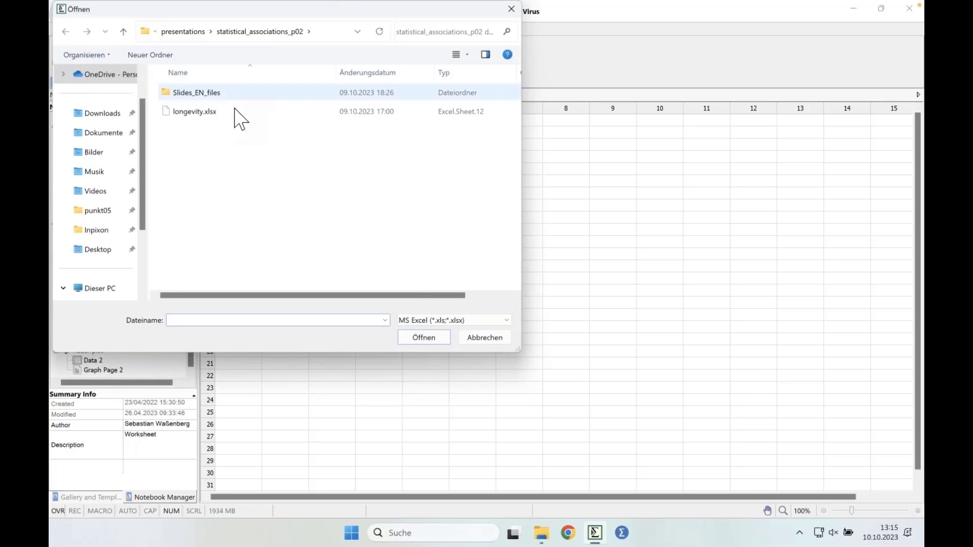
pyautogui.click(508, 324)
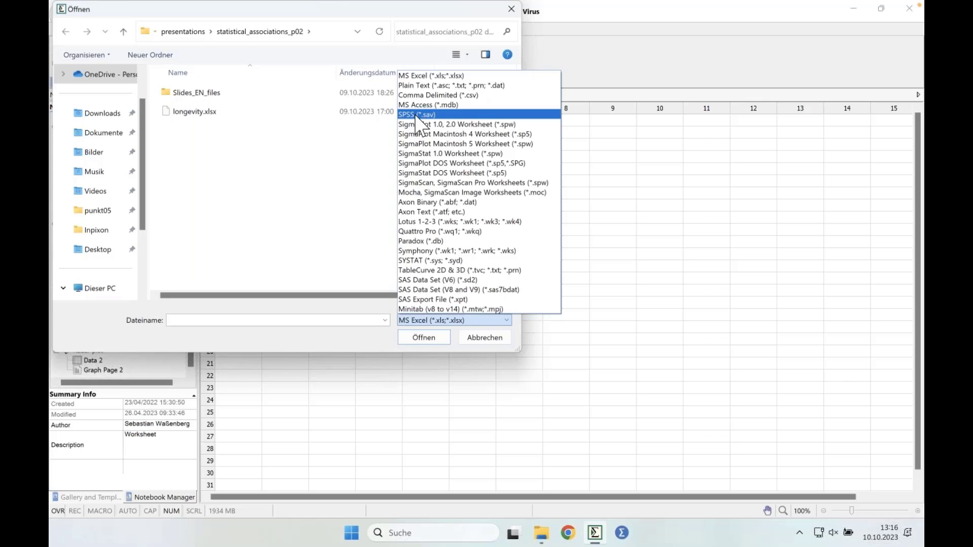
pyautogui.click(493, 337)
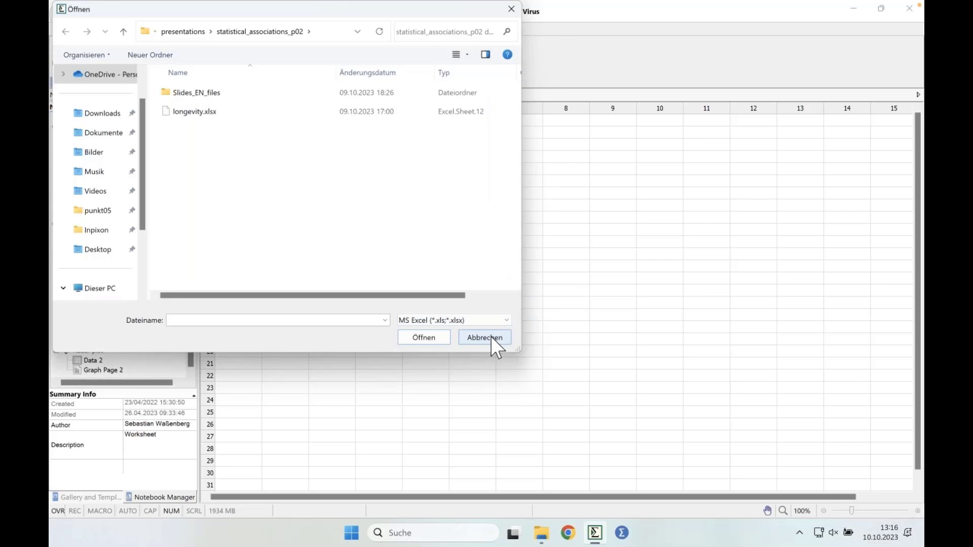
pyautogui.click(491, 336)
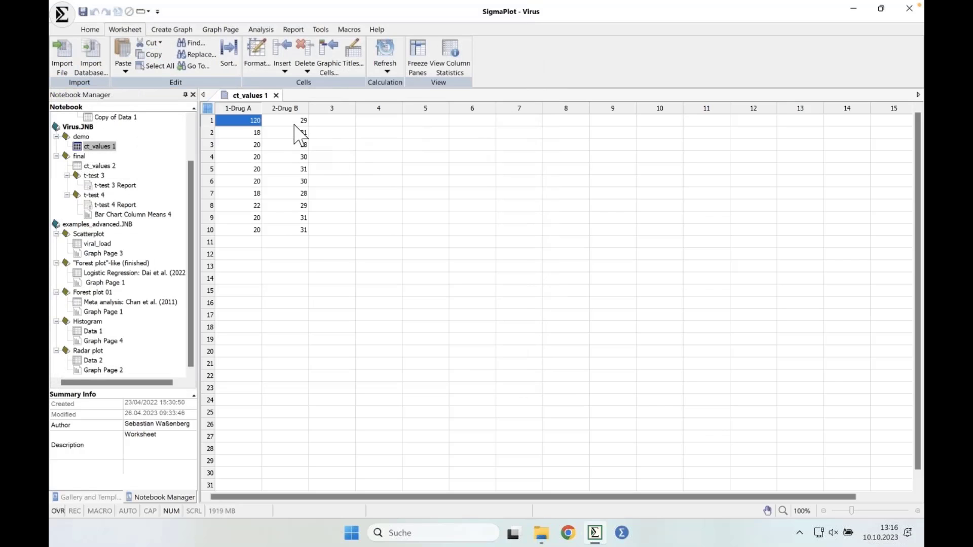
# Select the Drug A and Drug B columns and review the commands for graph creation, graph pages, analysis, reports and tools
pyautogui.moveTo(286, 108); pyautogui.dragTo(250, 108)
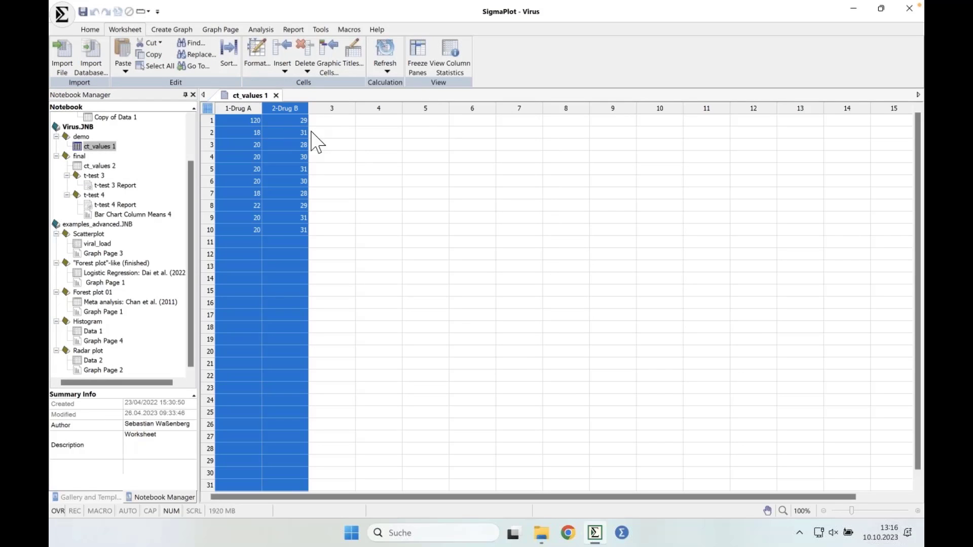
pyautogui.click(177, 30)
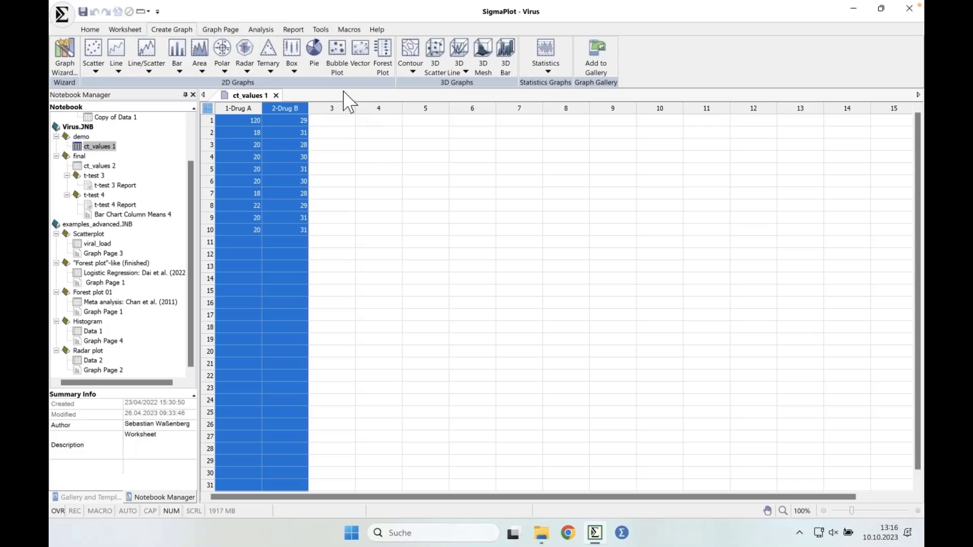
pyautogui.click(226, 31)
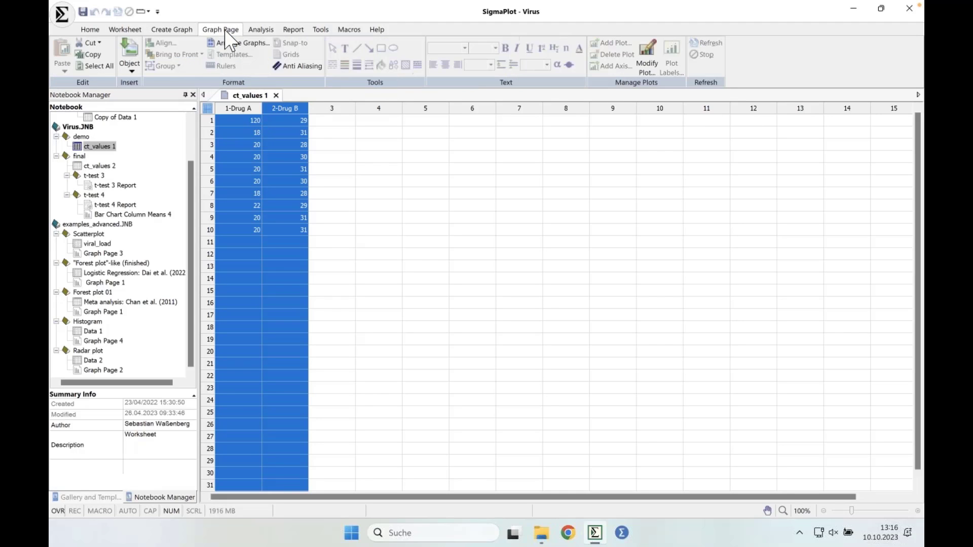
pyautogui.click(265, 28)
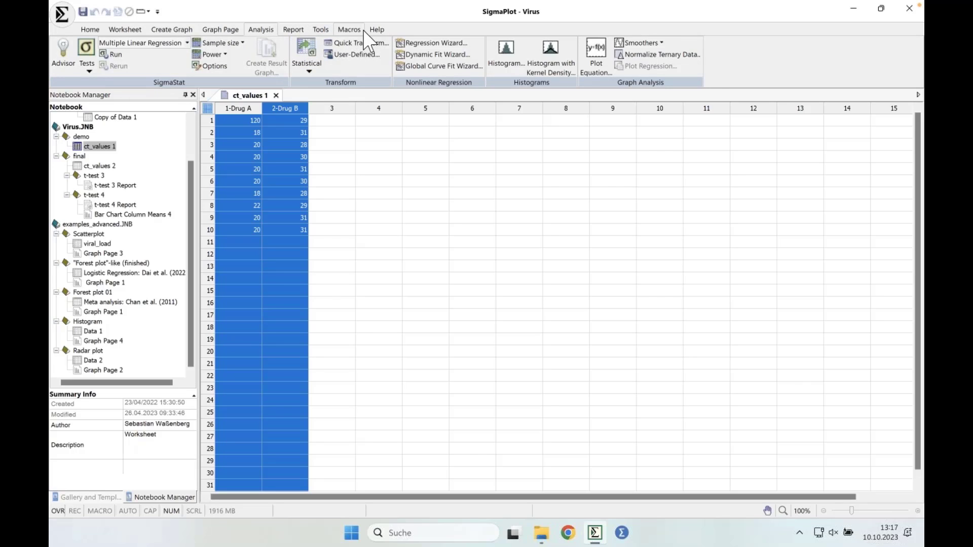
pyautogui.click(294, 29)
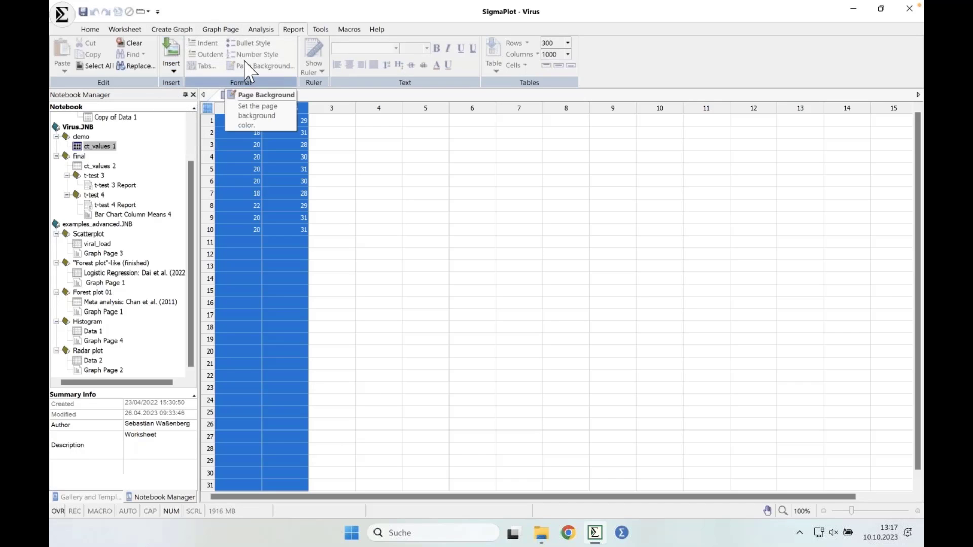
pyautogui.click(320, 30)
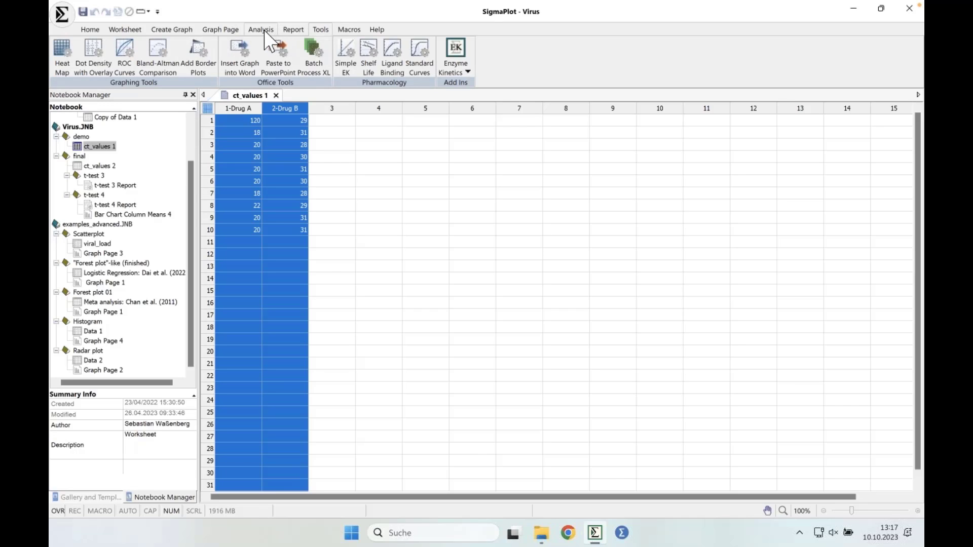
pyautogui.click(170, 30)
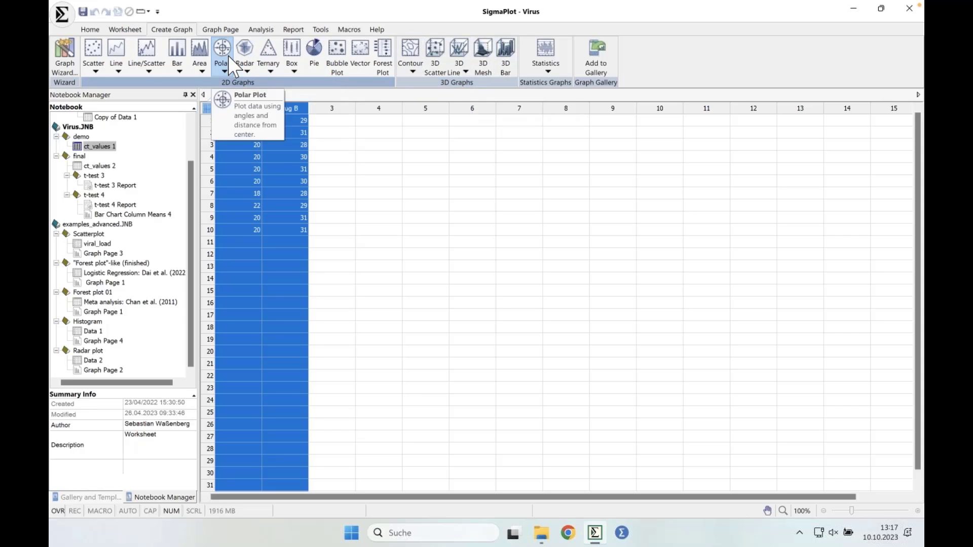
pyautogui.click(262, 29)
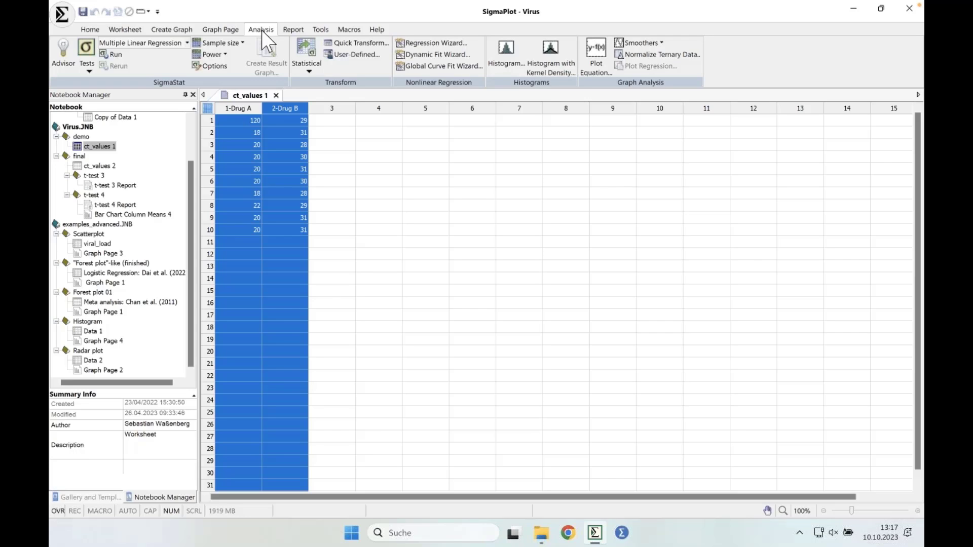
pyautogui.click(320, 29)
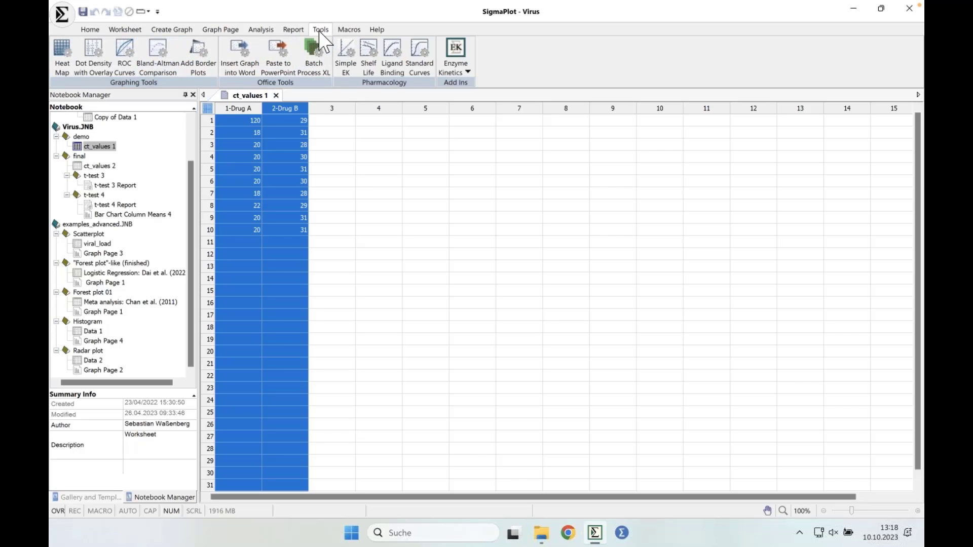
# Open the sample graphs notebook and widen the Notebook Manager so the example names can be read in full
pyautogui.click(377, 30)
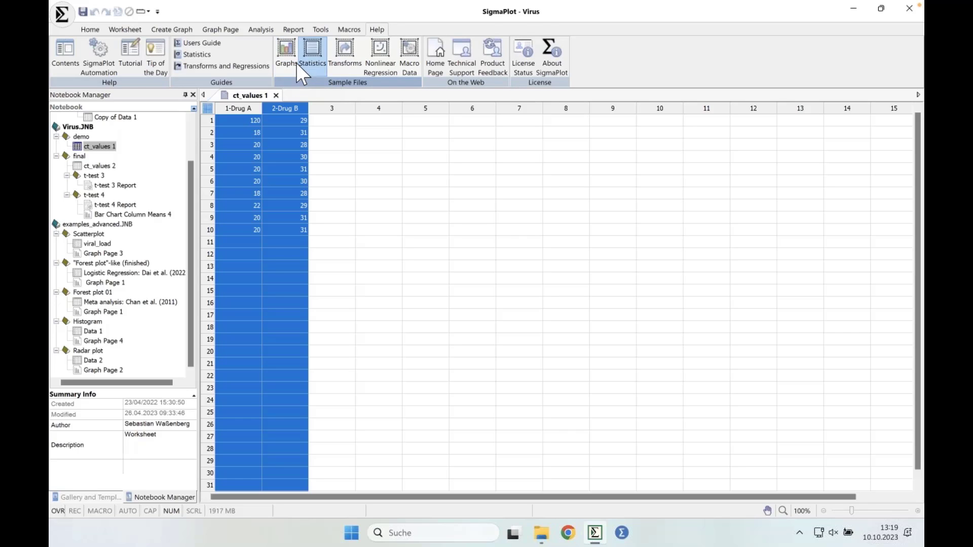
pyautogui.click(286, 54)
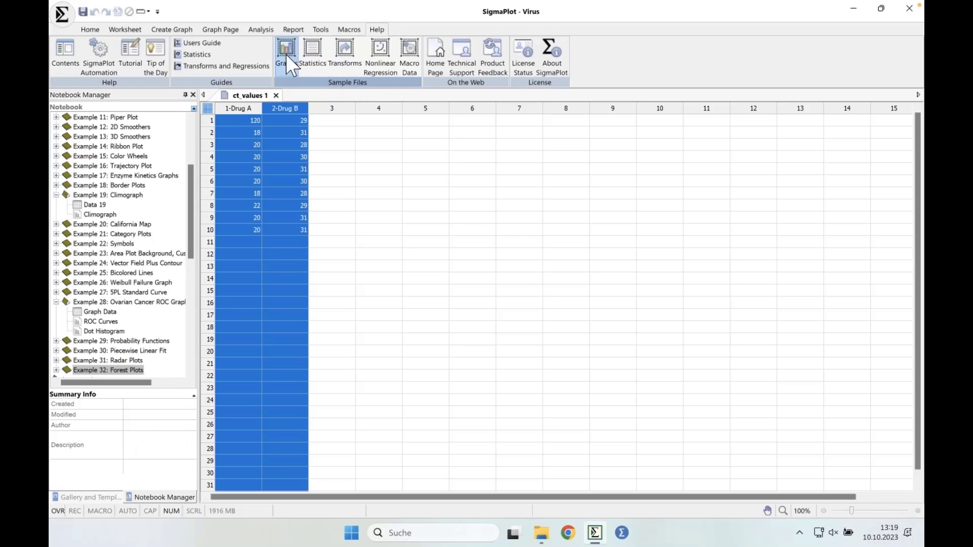
pyautogui.moveTo(193, 165); pyautogui.dragTo(192, 124)
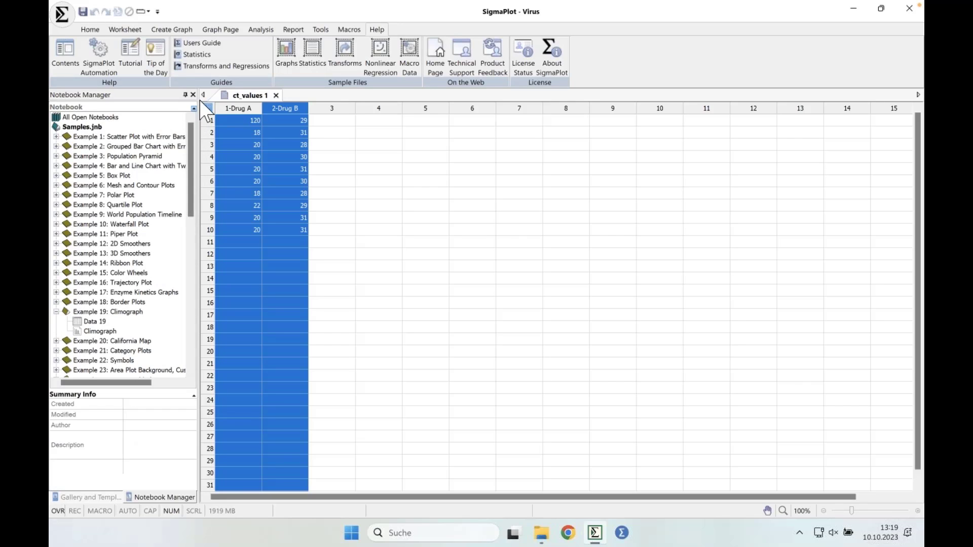
pyautogui.moveTo(223, 97); pyautogui.dragTo(235, 98)
# Open Example 1's Scatter Plot with Error Bars and Fitted Curves graph and compare it with its Data 1 worksheet
pyautogui.click(56, 137)
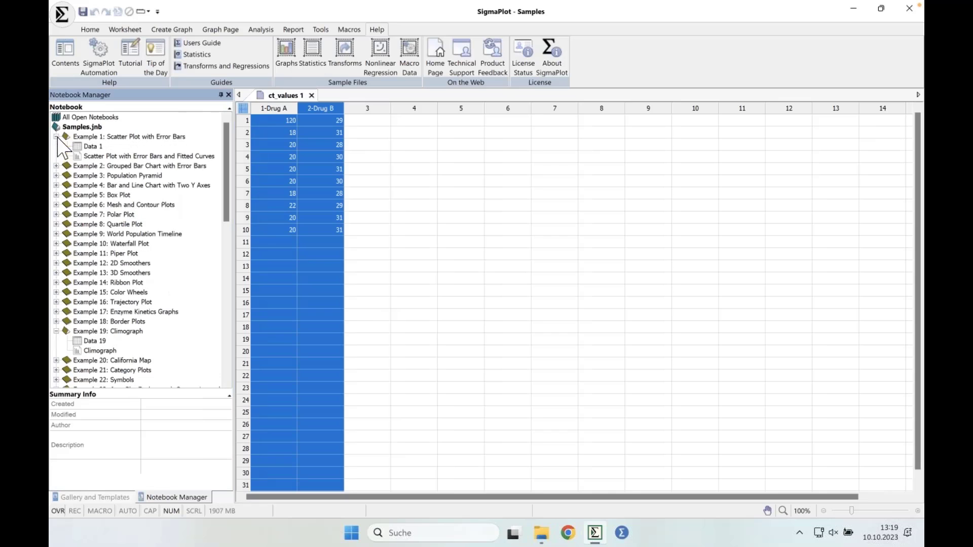
pyautogui.doubleClick(78, 156)
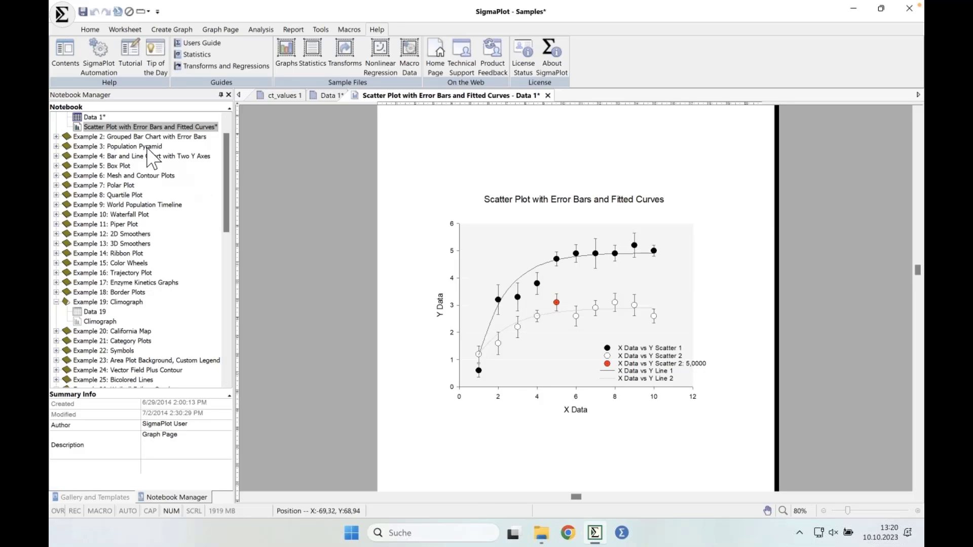
pyautogui.click(89, 118)
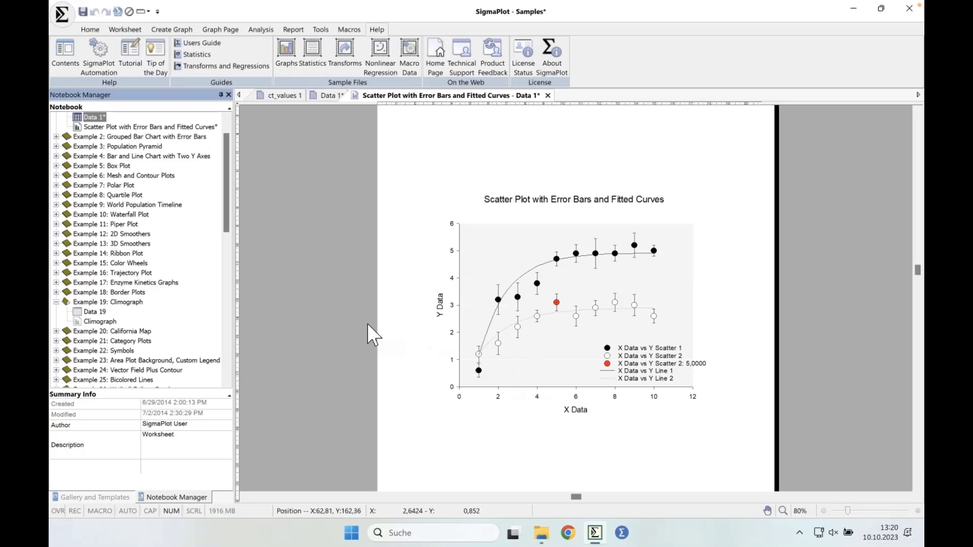
pyautogui.moveTo(536, 318)
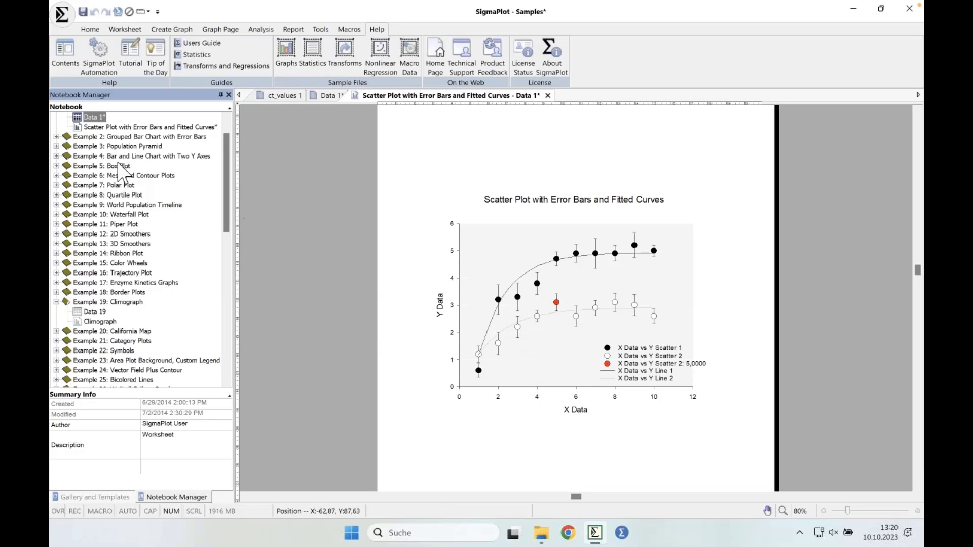
pyautogui.scroll(1, 112, 162)
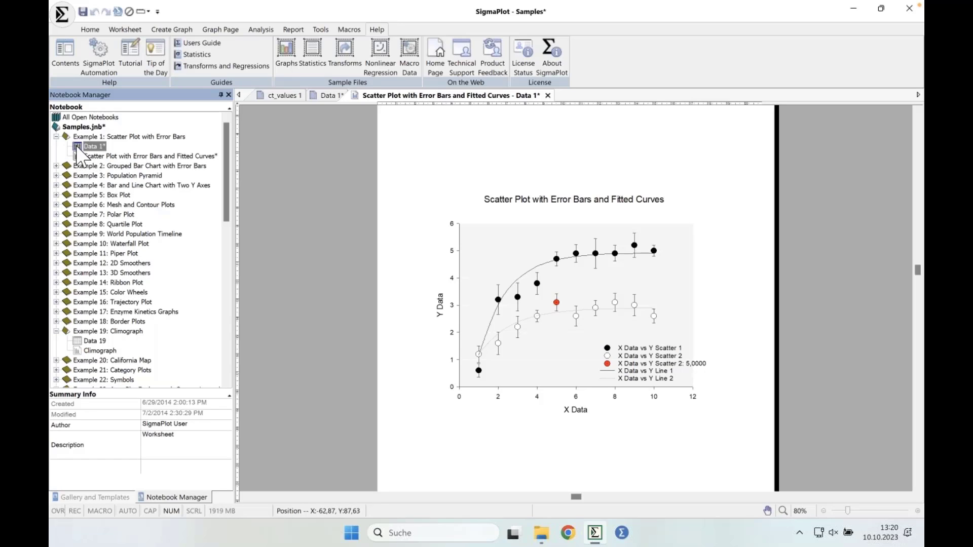
pyautogui.click(332, 95)
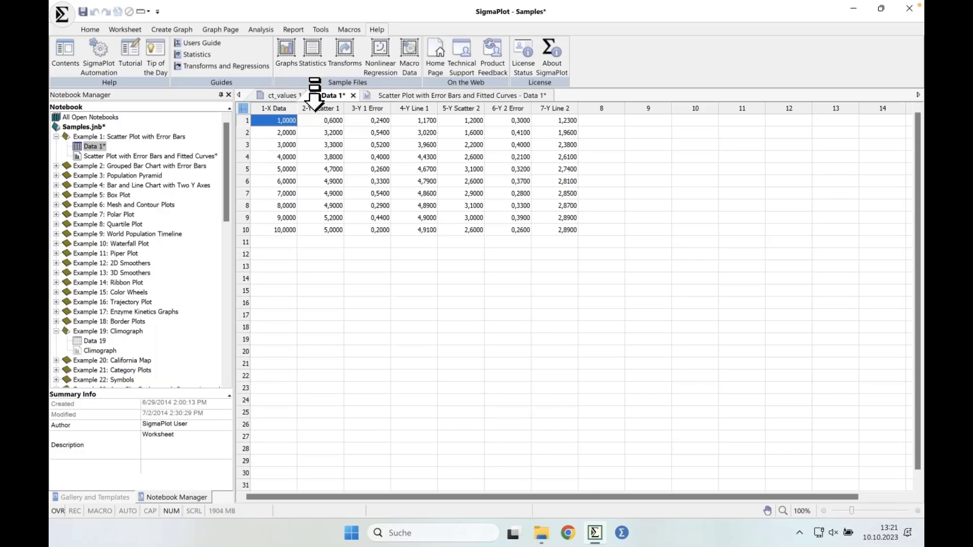
pyautogui.click(450, 96)
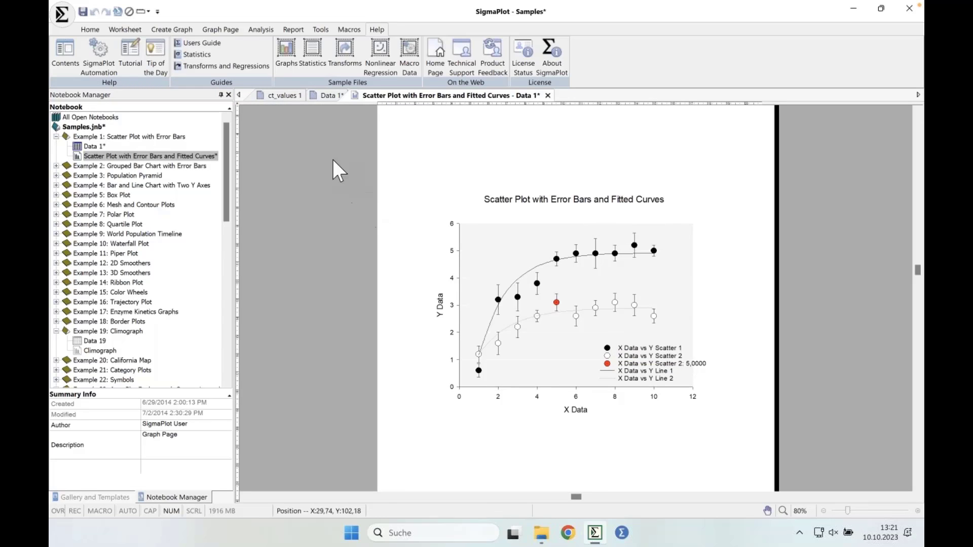
pyautogui.click(330, 95)
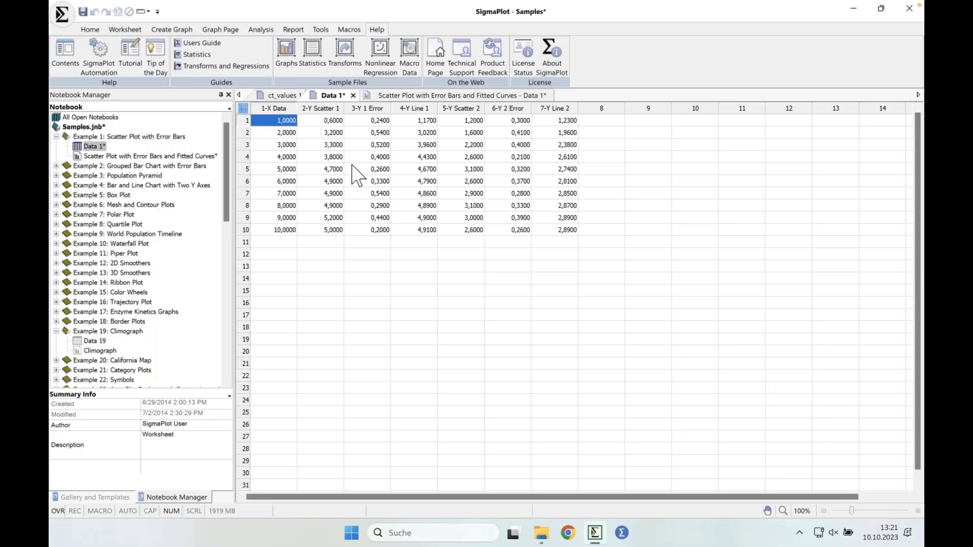
# Collapse Example 1 and look through the remaining graph examples in the Samples notebook
pyautogui.click(57, 136)
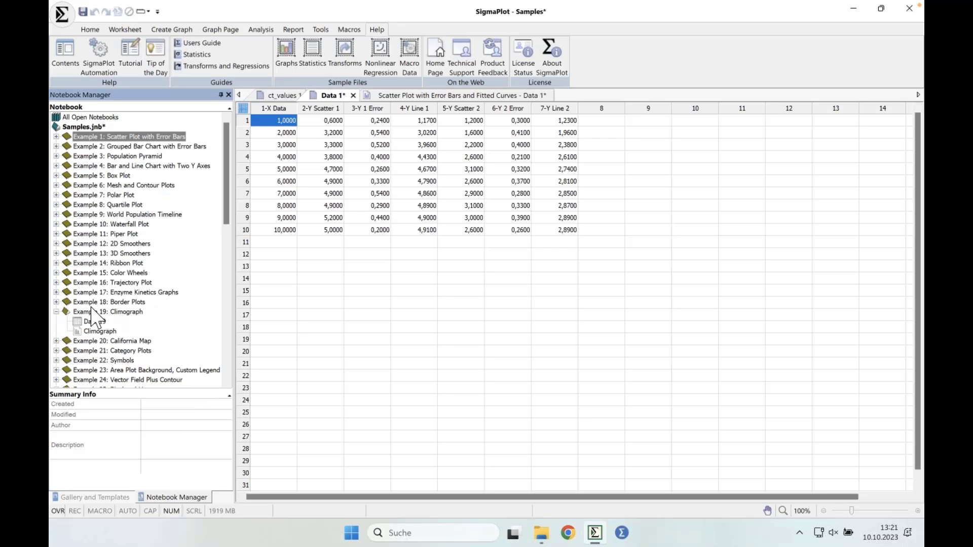
pyautogui.scroll(-2, 126, 304)
pyautogui.moveTo(225, 222); pyautogui.dragTo(222, 276)
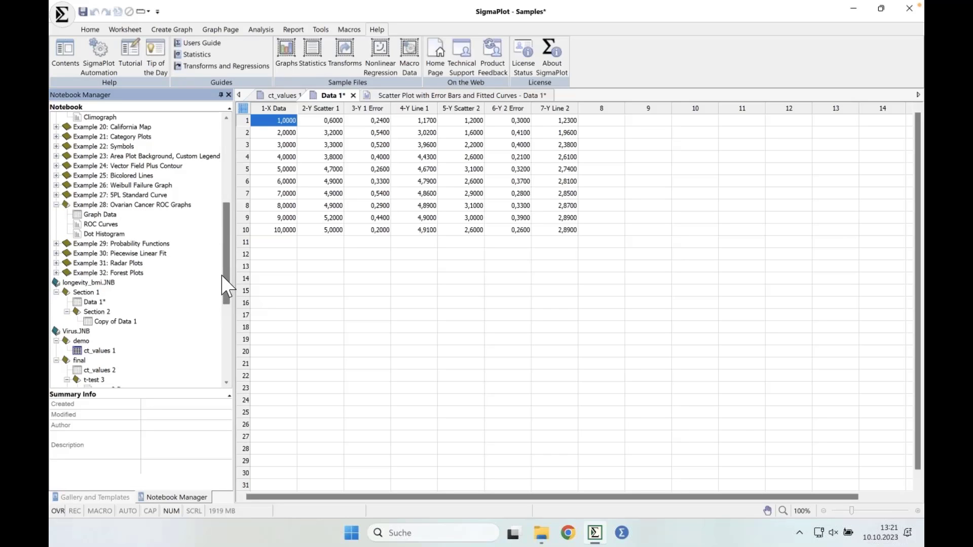
pyautogui.moveTo(223, 228); pyautogui.dragTo(226, 211)
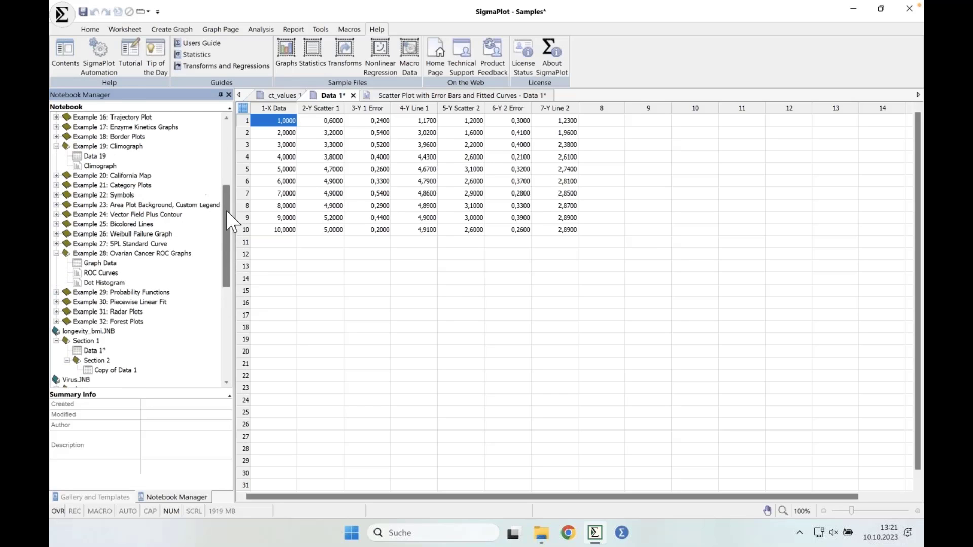
# Open the sample notebook with the macro data sets and look through the sections it offers
pyautogui.click(406, 57)
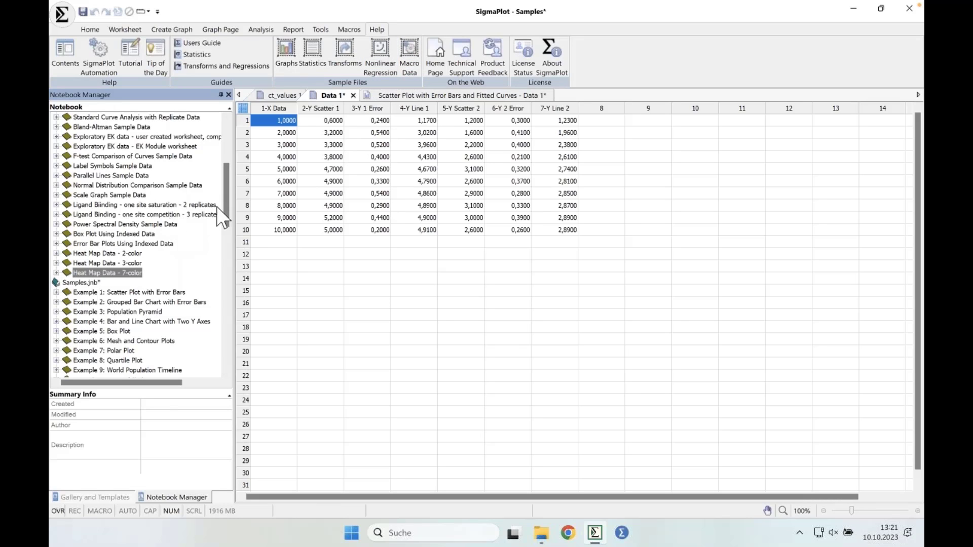
pyautogui.scroll(2, 224, 187)
pyautogui.scroll(4, 229, 170)
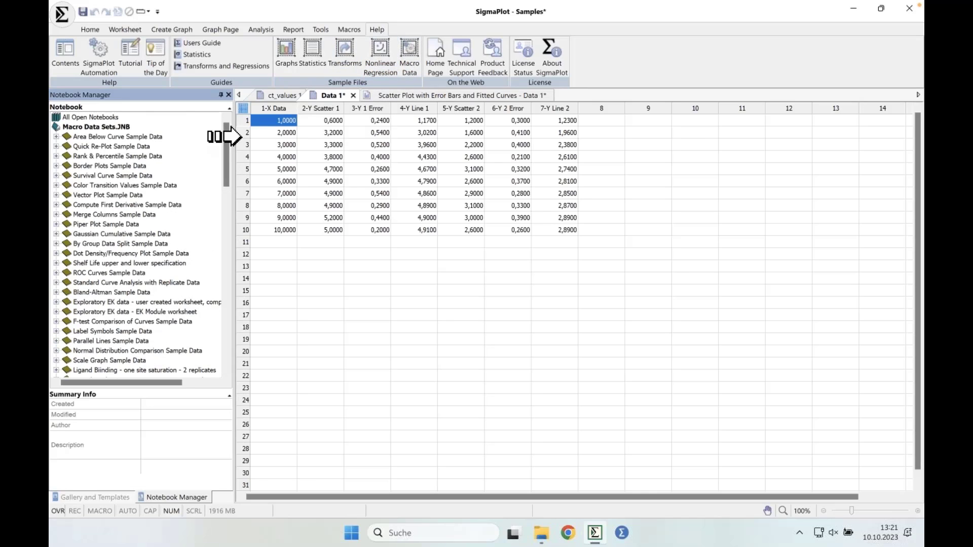
pyautogui.moveTo(226, 143); pyautogui.dragTo(224, 178)
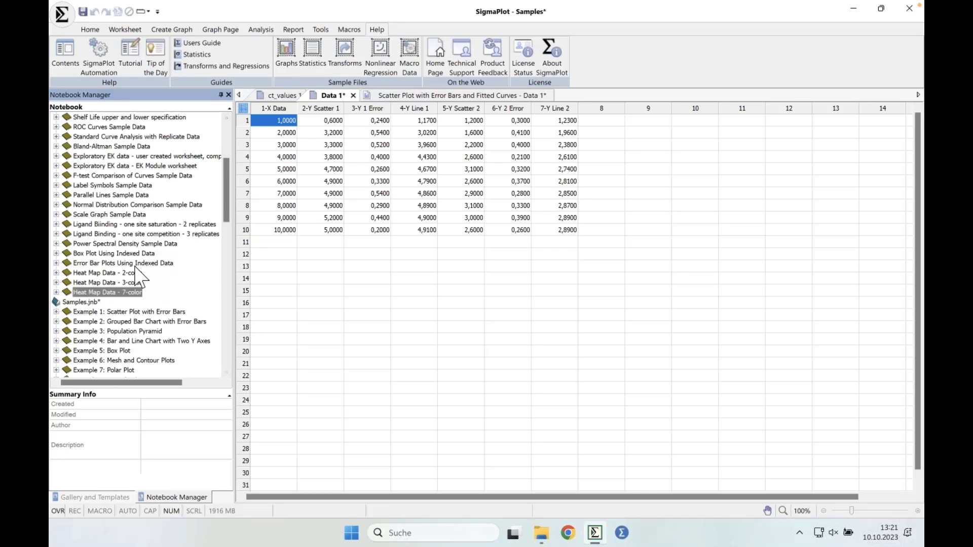
# Expand the Heat Map Data - 3-color section and open its heat map, Graph Page 5
pyautogui.click(128, 273)
pyautogui.click(109, 282)
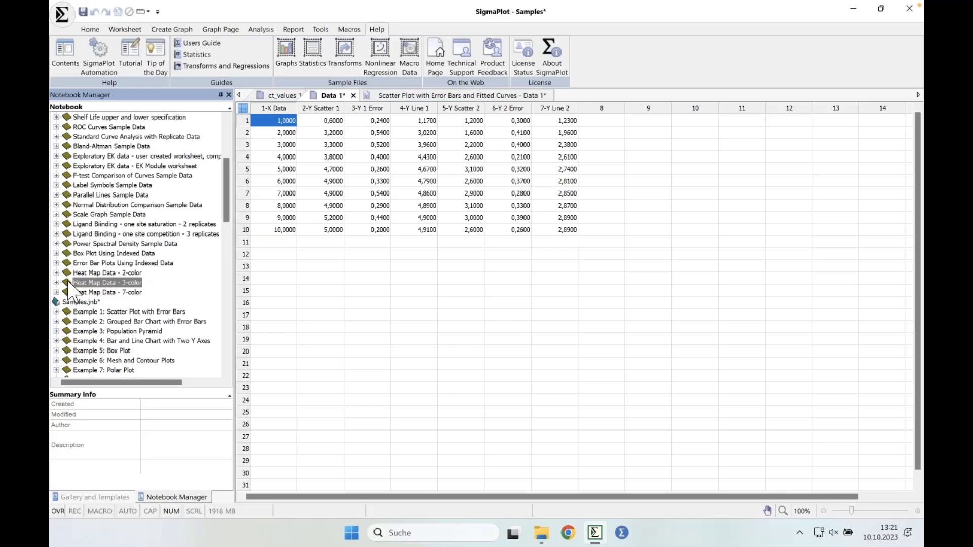
pyautogui.doubleClick(68, 282)
pyautogui.doubleClick(96, 302)
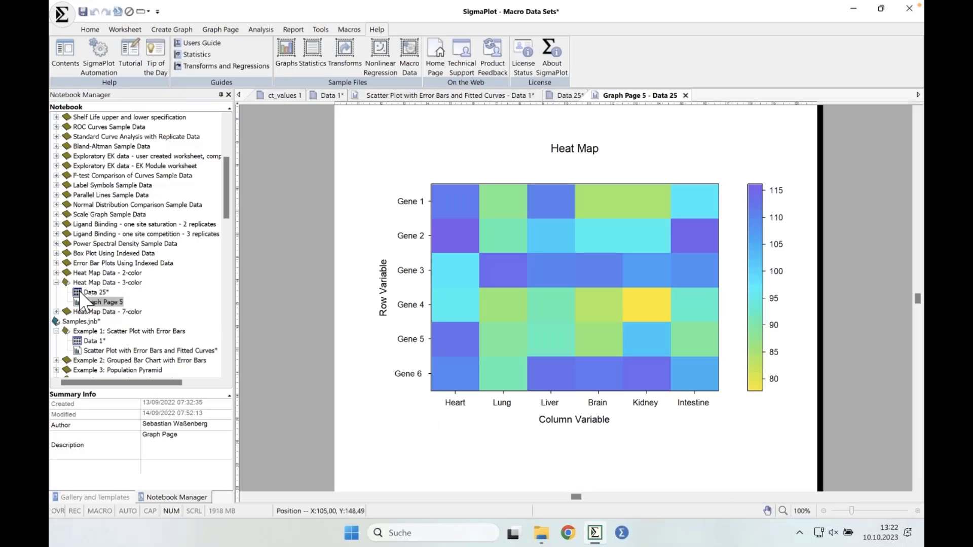
# Compare the 3-color heat map with the layout of its Data 25 worksheet, ending on the graph page
pyautogui.click(566, 96)
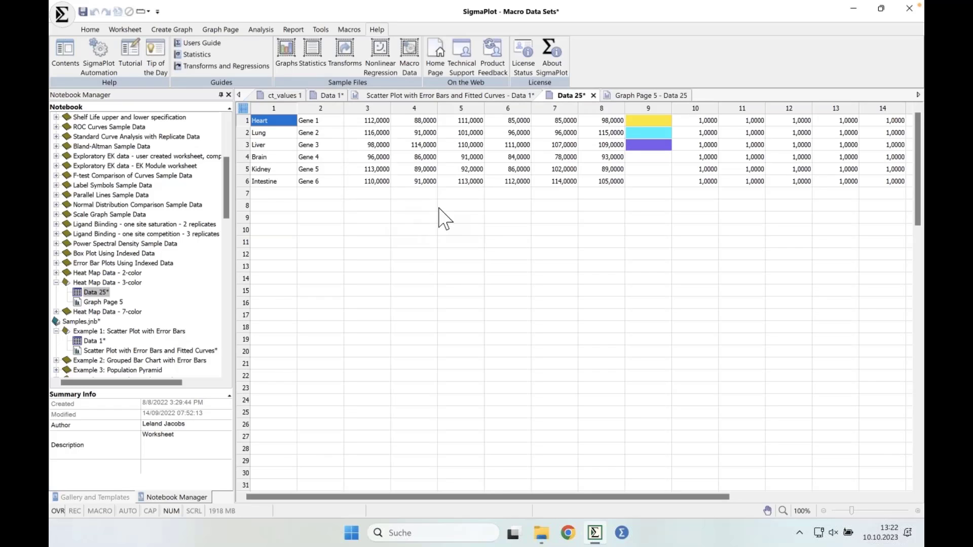
pyautogui.click(635, 96)
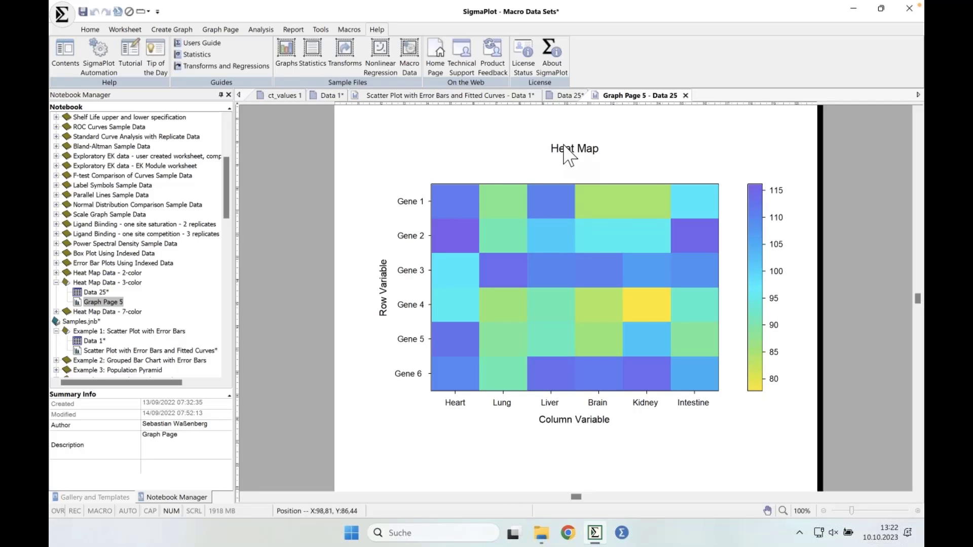
pyautogui.click(566, 96)
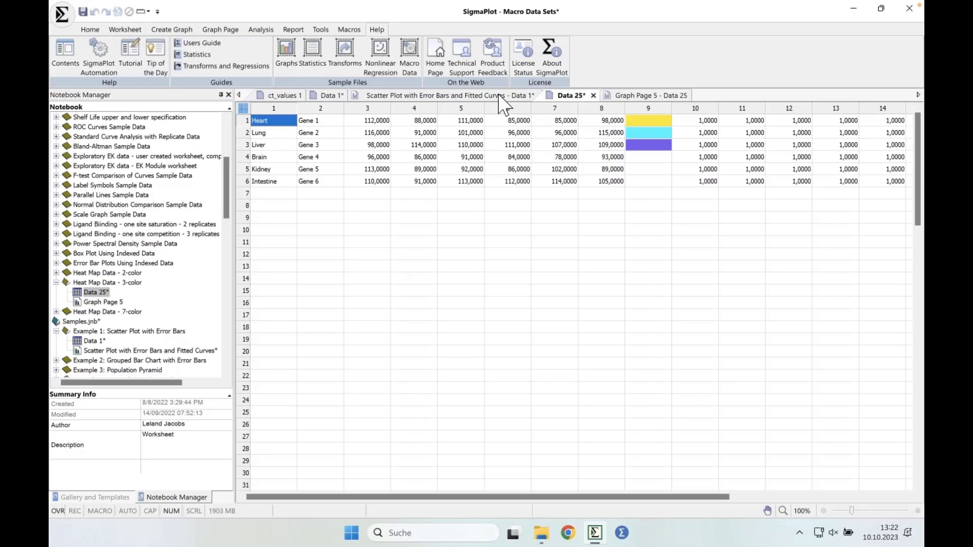
pyautogui.click(614, 96)
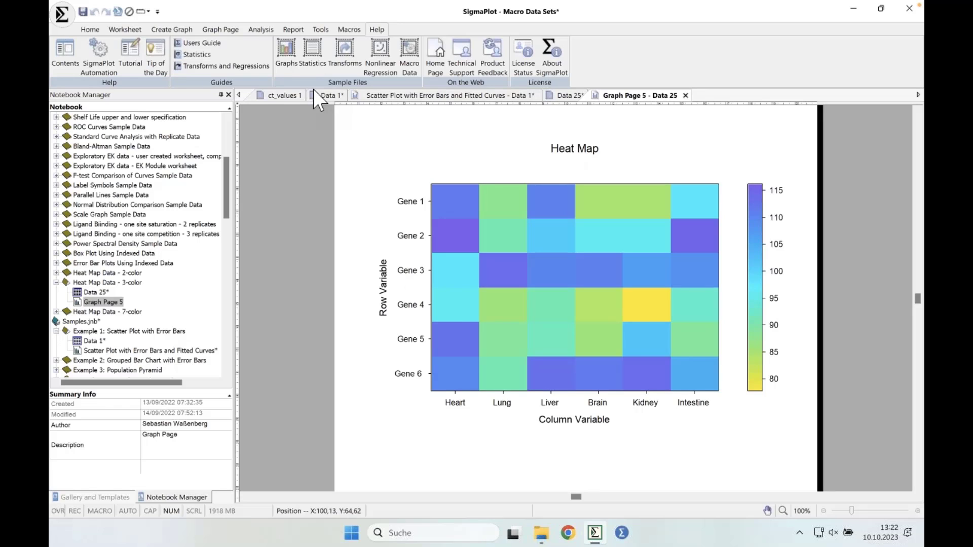
# Revisit the Quick Start graph types and worksheet preview, and leave without creating a graph
pyautogui.click(62, 15)
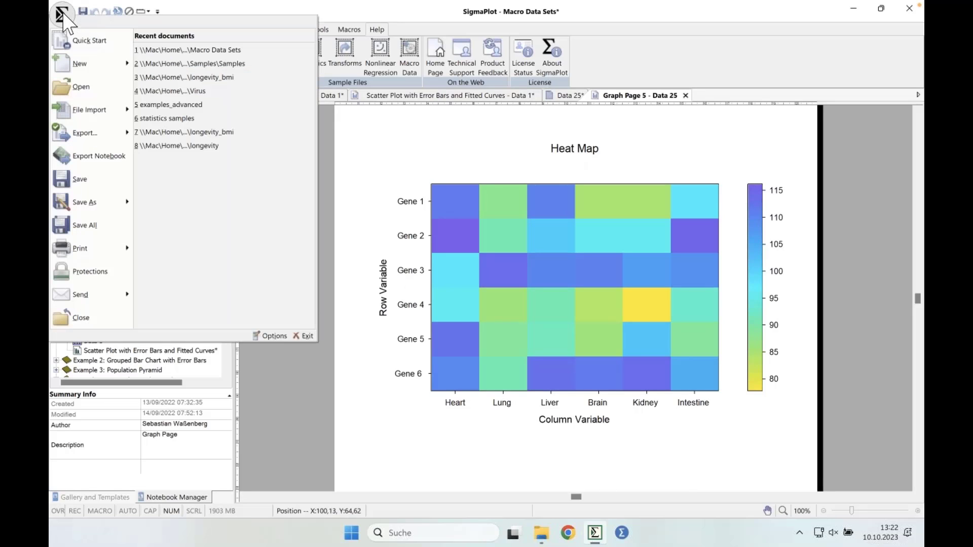
pyautogui.click(64, 40)
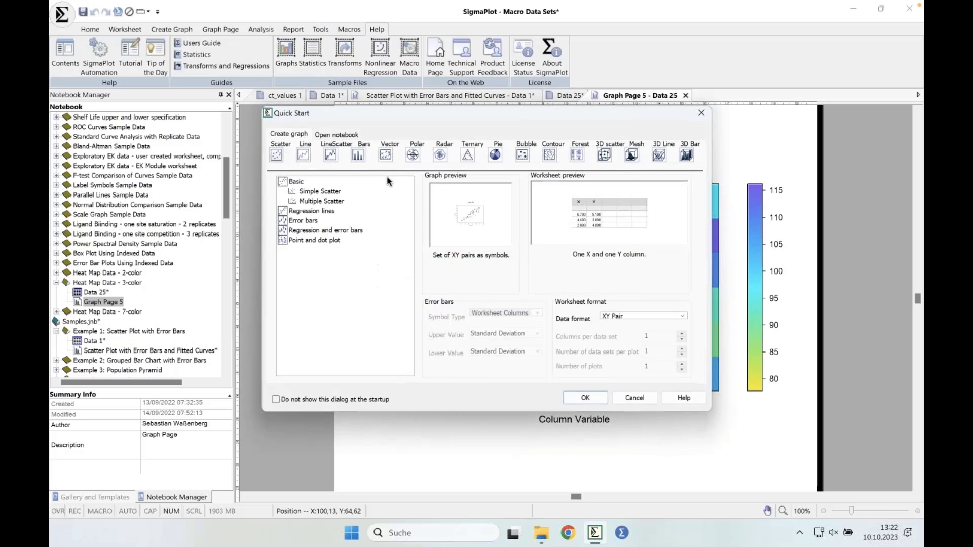
pyautogui.click(640, 399)
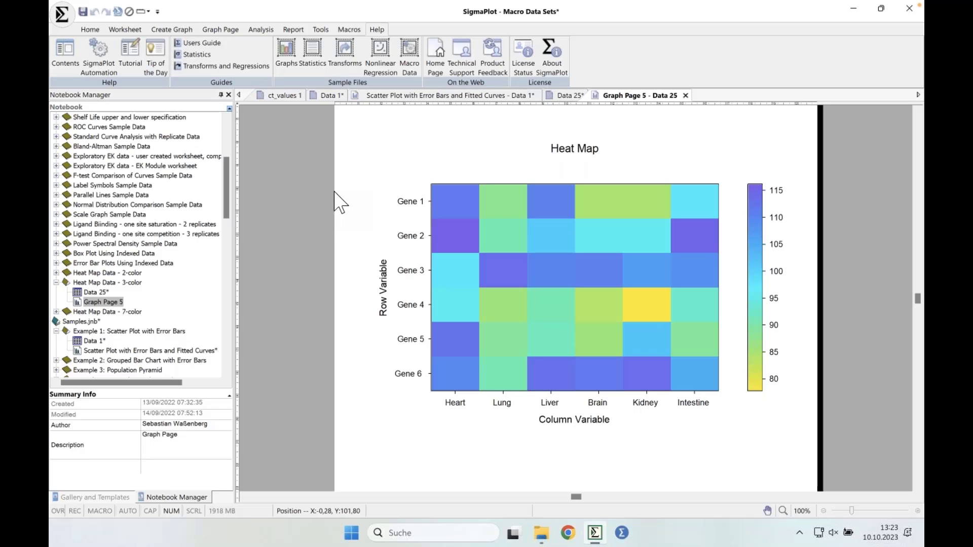
# Start the Graph Wizard for the Data 25 worksheet and compare the descriptions of the scatter, line and polar plot types
pyautogui.click(100, 30)
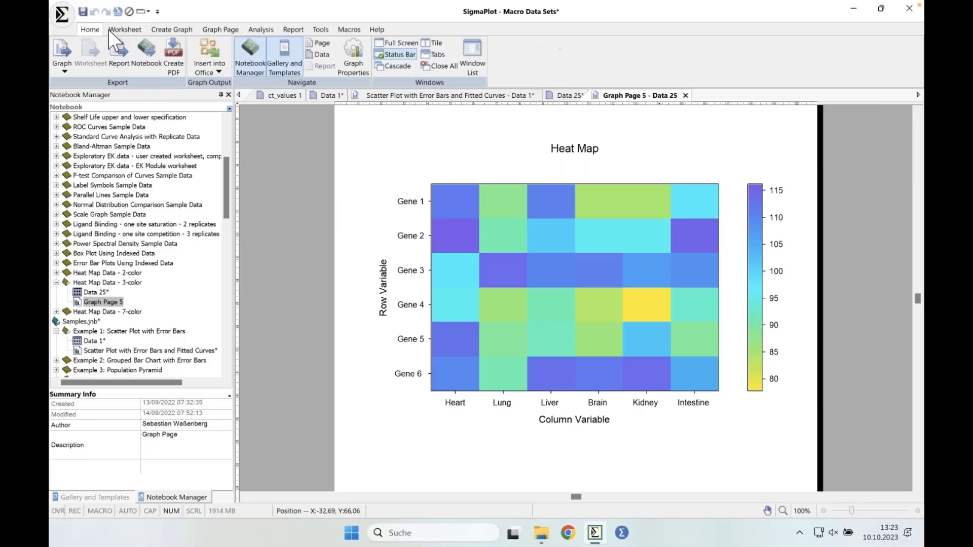
pyautogui.click(168, 29)
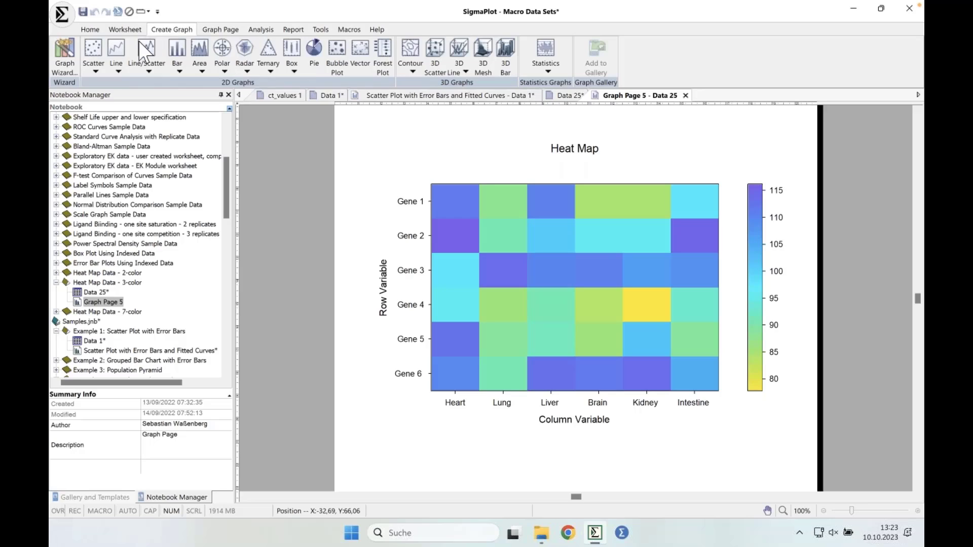
pyautogui.click(64, 68)
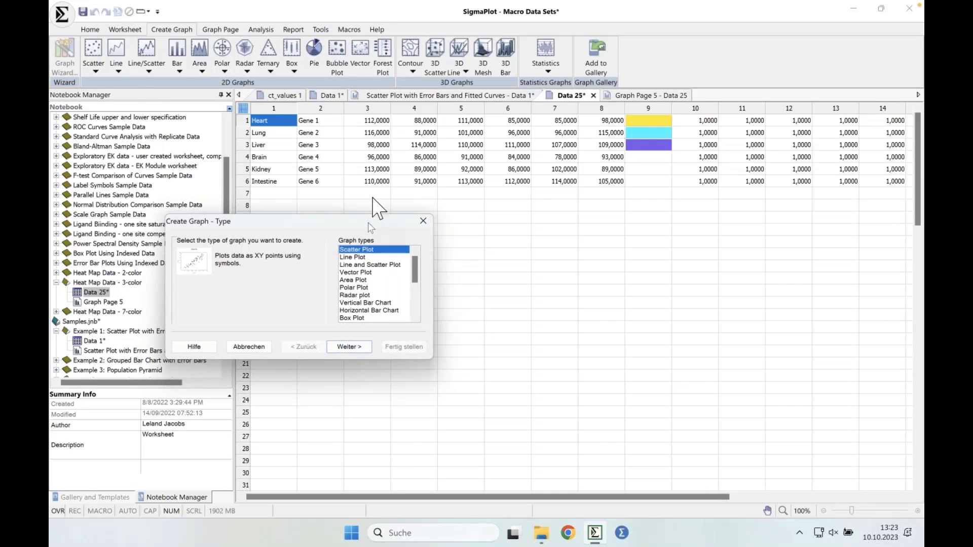
pyautogui.moveTo(368, 224); pyautogui.dragTo(373, 176)
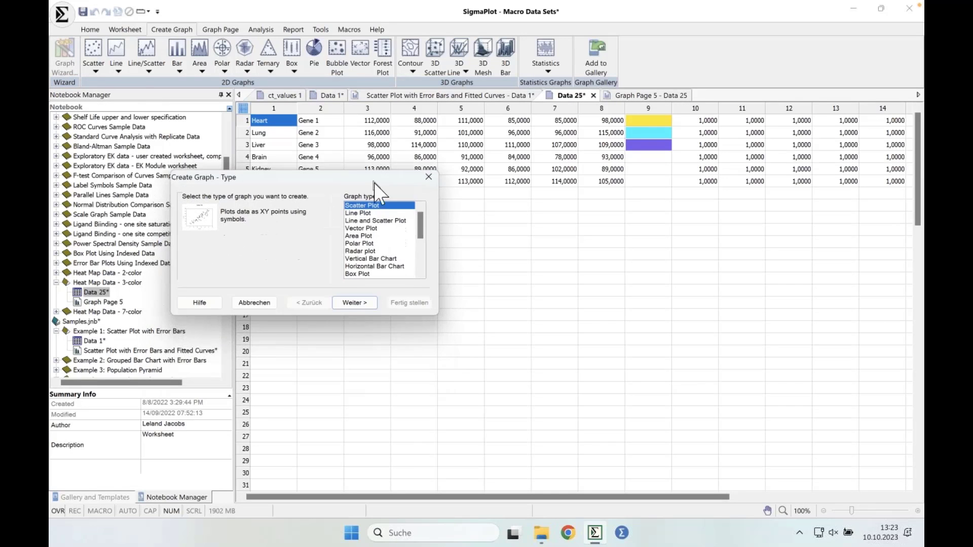
pyautogui.click(358, 232)
pyautogui.click(360, 239)
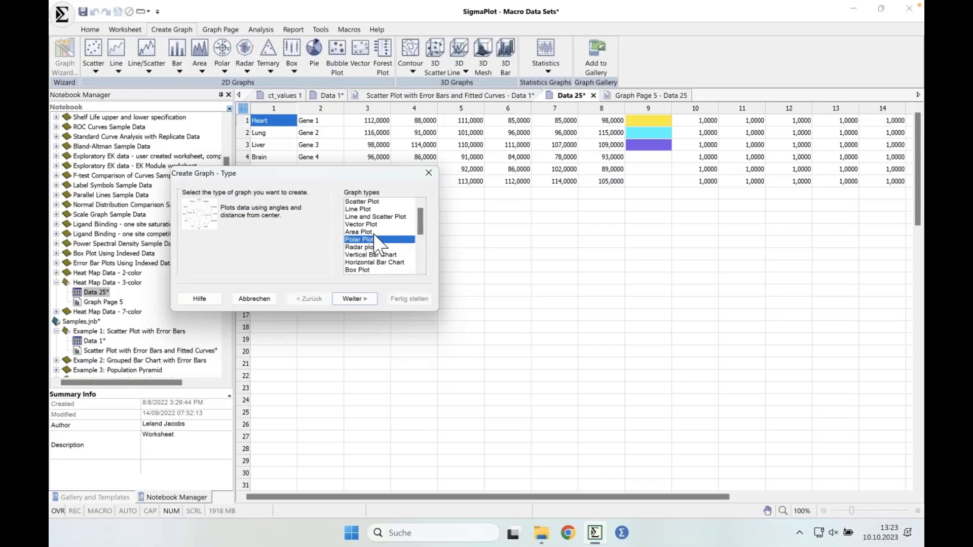
pyautogui.click(369, 201)
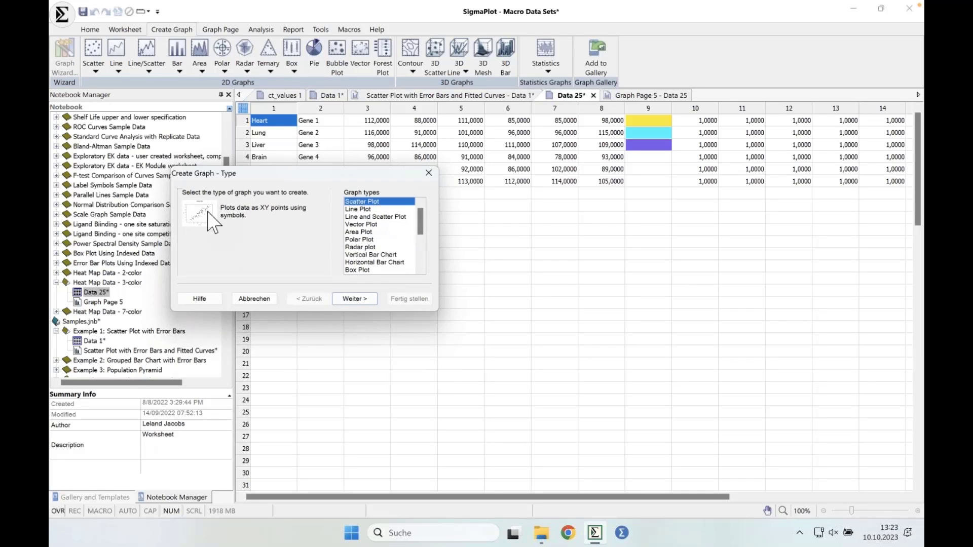
pyautogui.click(392, 217)
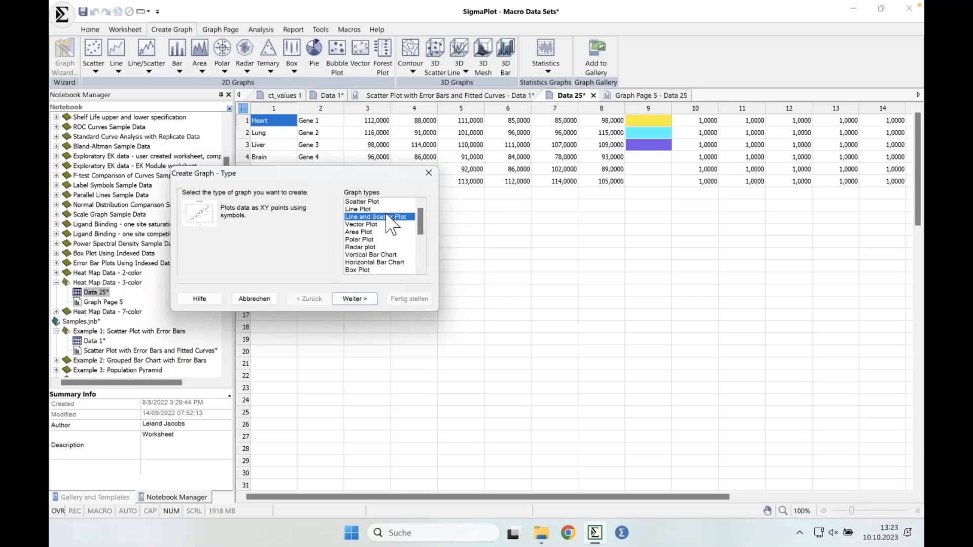
pyautogui.click(389, 209)
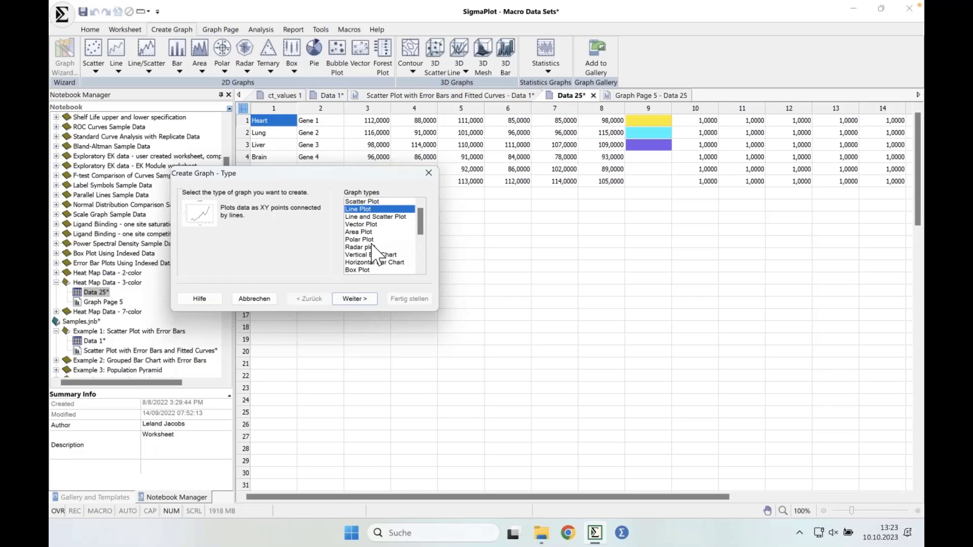
pyautogui.click(374, 240)
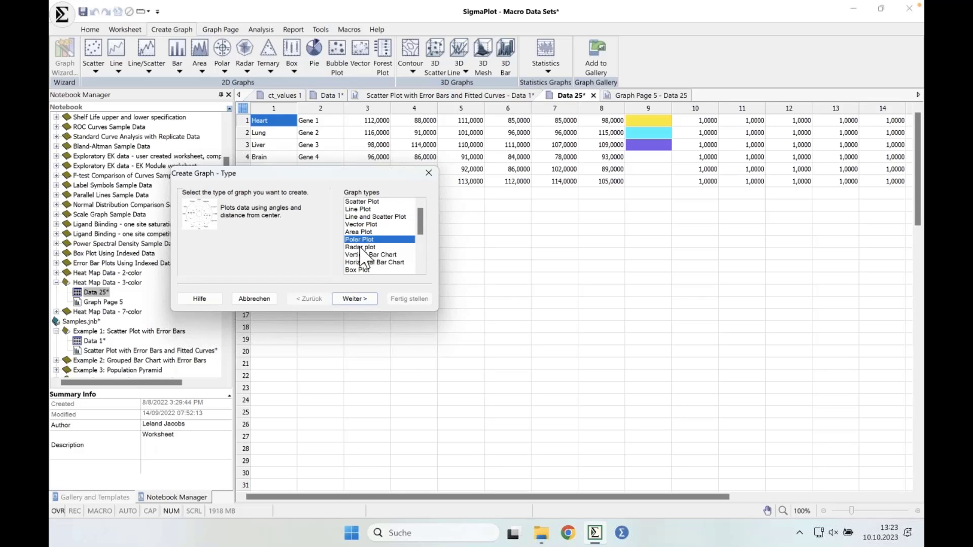
pyautogui.click(385, 202)
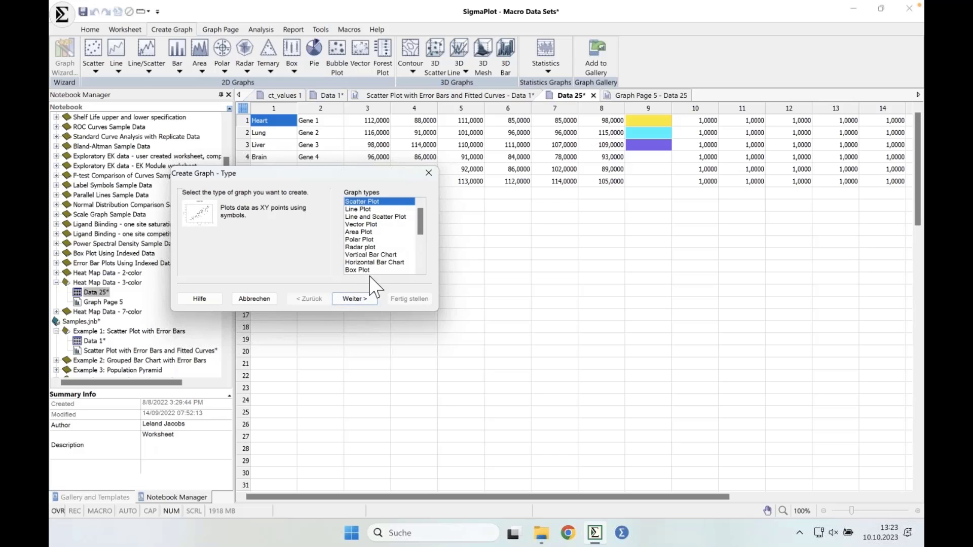
# Look through the graph styles offered for a scatter plot and leave the wizard without creating a graph
pyautogui.click(361, 296)
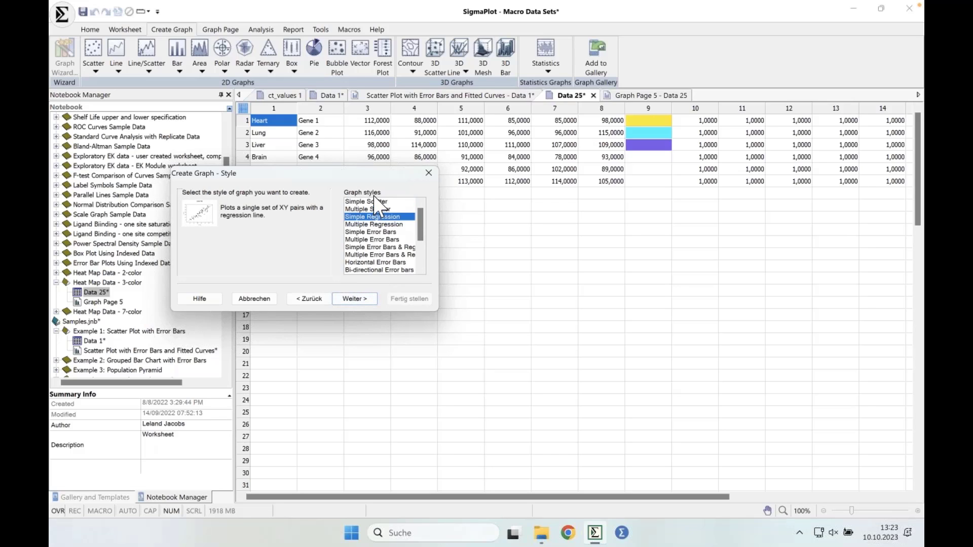
pyautogui.scroll(-1, 421, 238)
pyautogui.moveTo(420, 236); pyautogui.dragTo(424, 260)
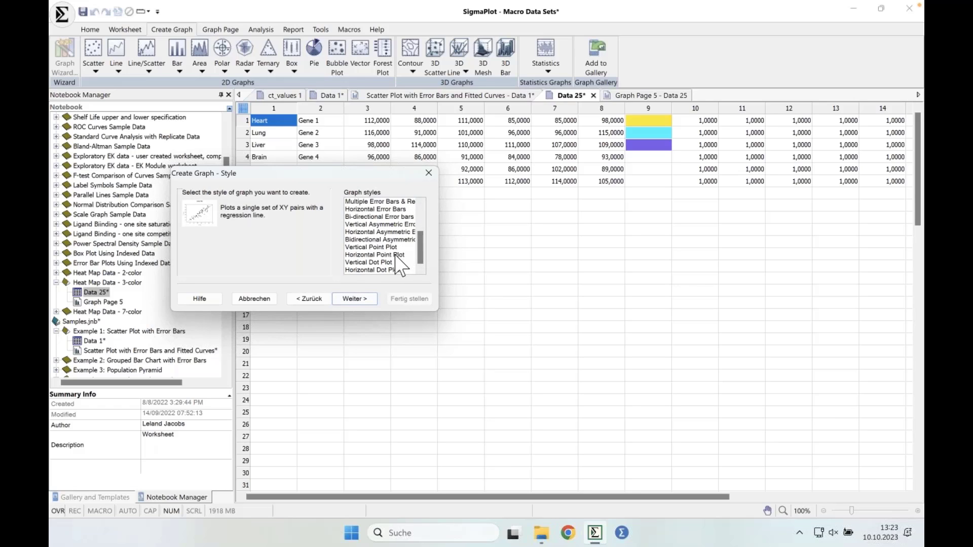
pyautogui.moveTo(418, 238); pyautogui.dragTo(418, 211)
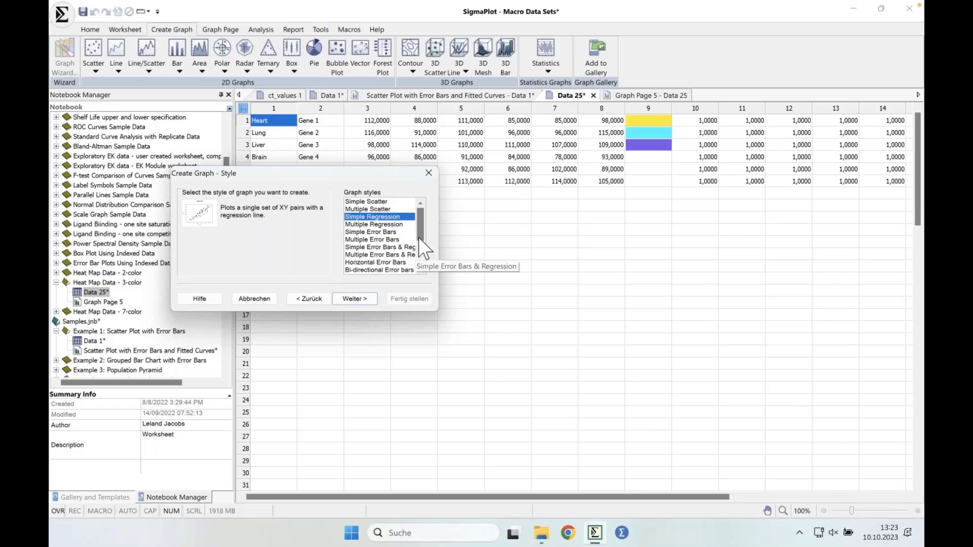
pyautogui.click(429, 172)
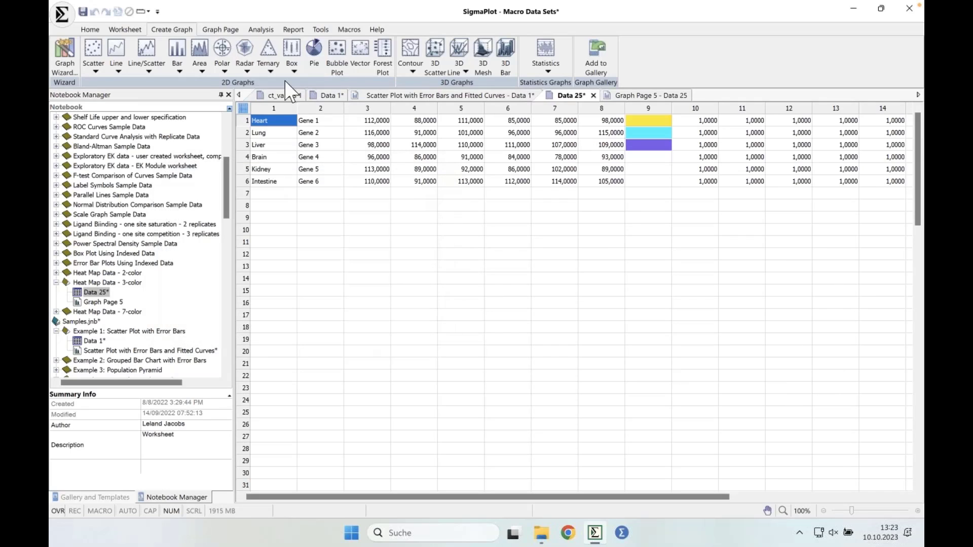
# Start the statistical Advisor Wizard and choose to compare groups or treatments for significant differences
pyautogui.click(260, 29)
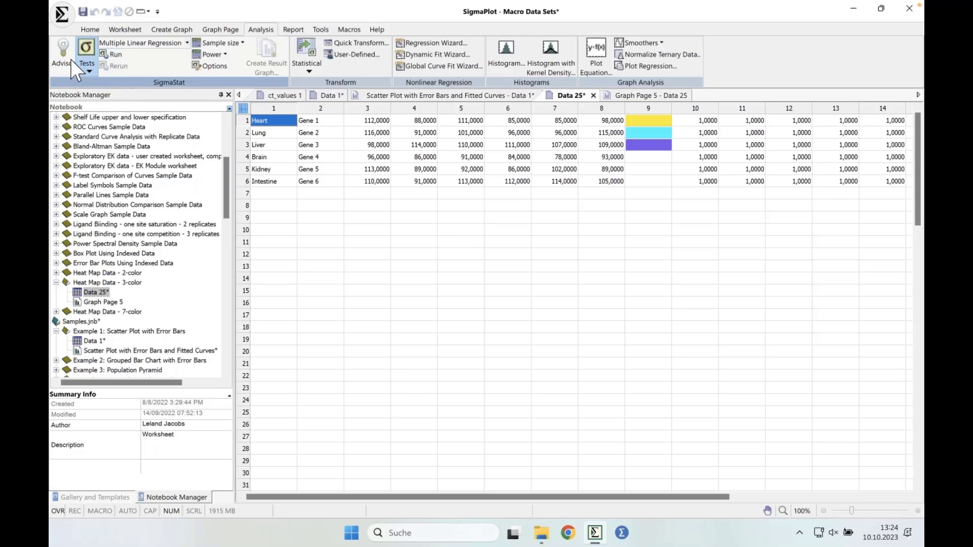
pyautogui.click(65, 60)
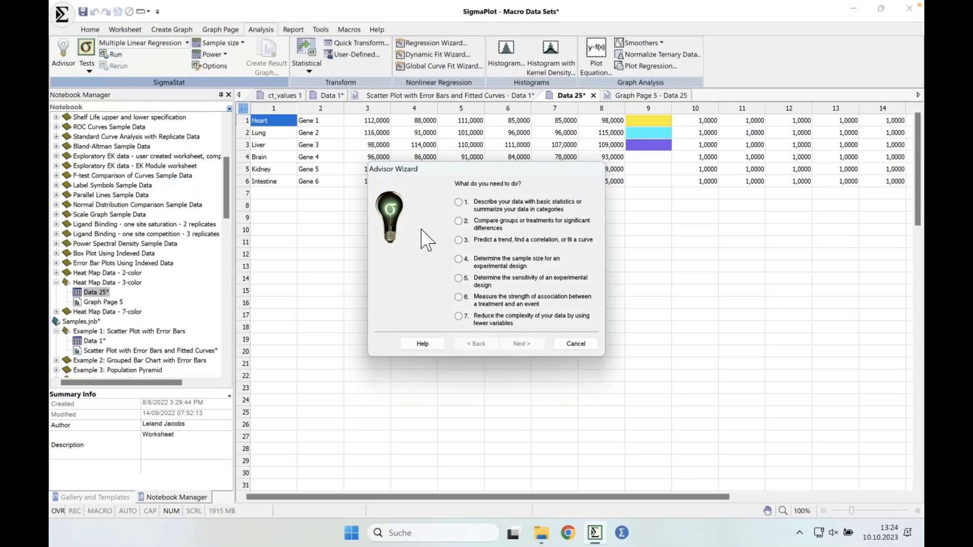
pyautogui.moveTo(483, 170); pyautogui.dragTo(411, 162)
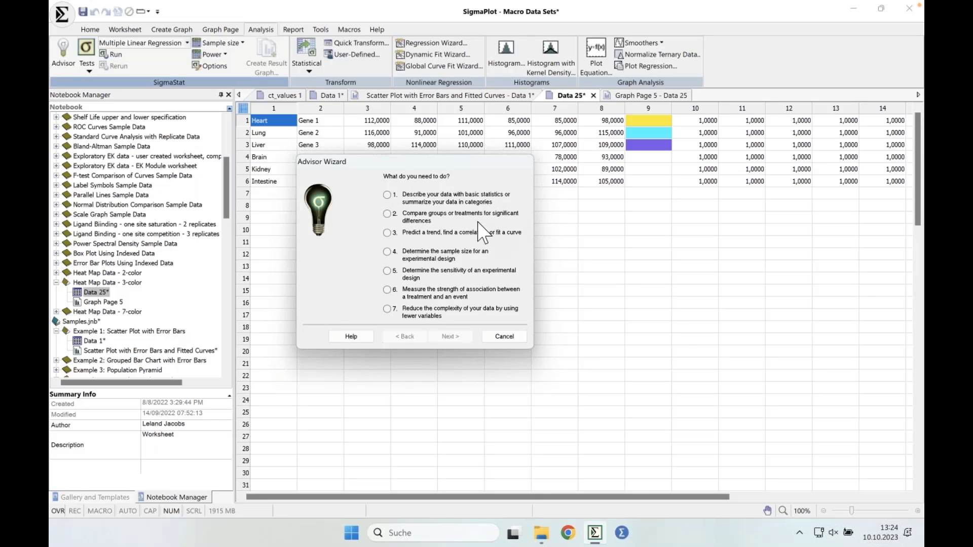
pyautogui.click(387, 214)
pyautogui.click(448, 336)
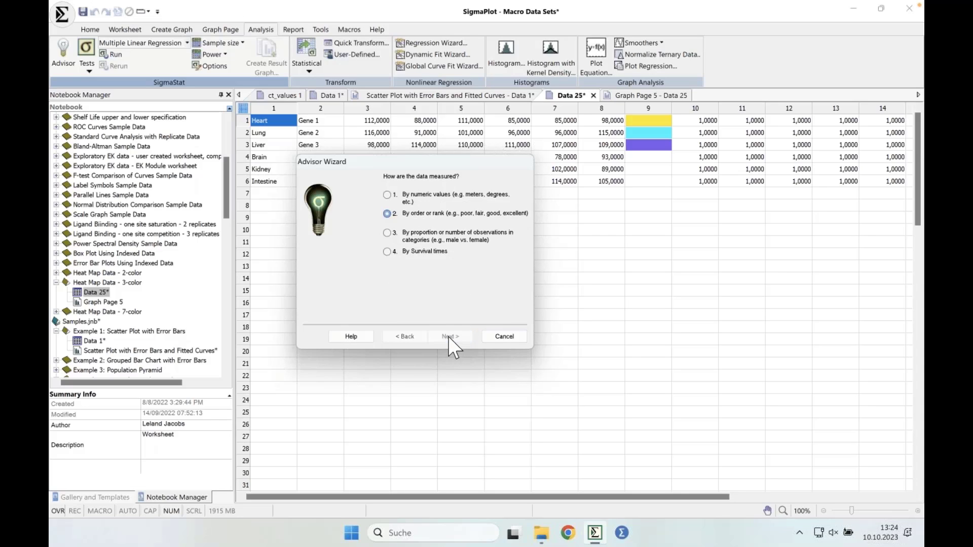
# Go through the choices for how the data are measured and continue with numeric values
pyautogui.click(387, 196)
pyautogui.click(387, 213)
pyautogui.click(388, 233)
pyautogui.click(387, 251)
pyautogui.click(396, 195)
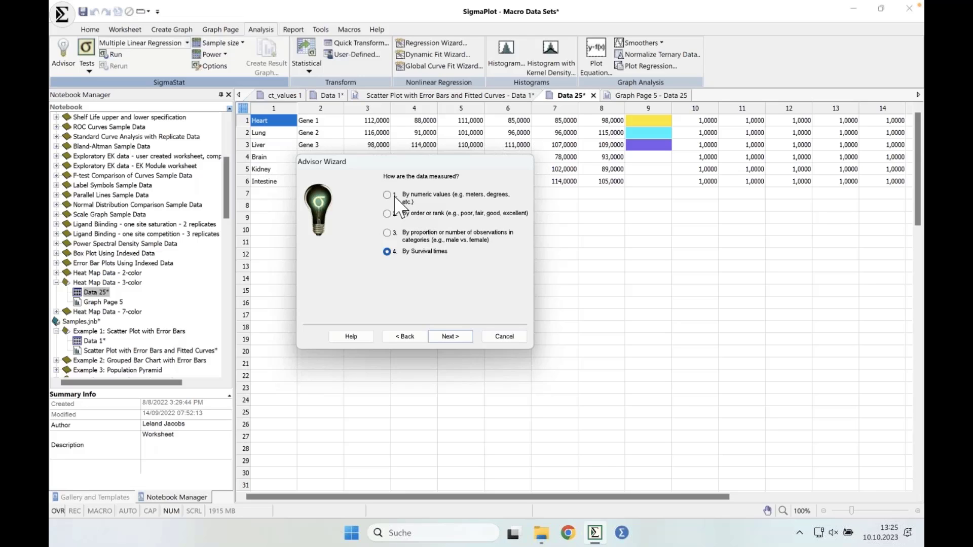
pyautogui.click(465, 336)
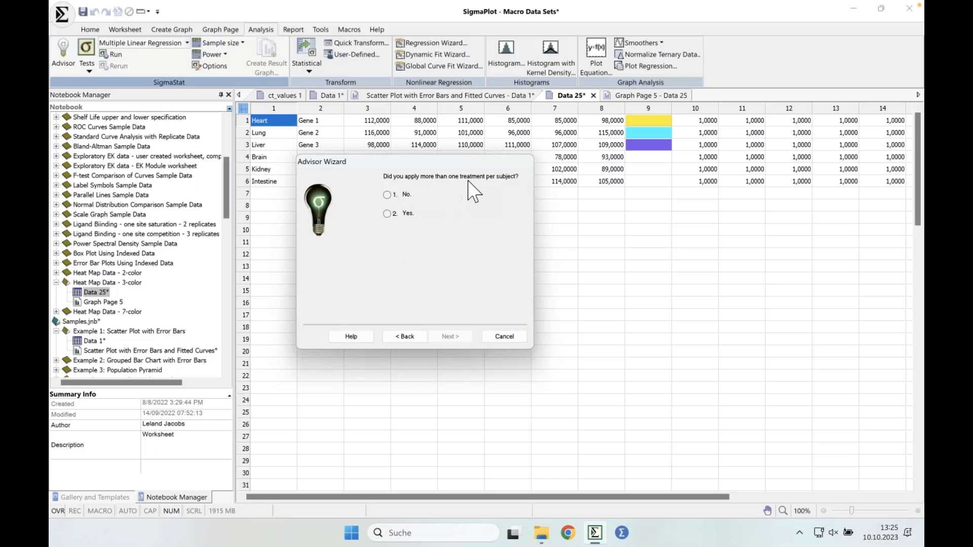
# Answer No to multiple treatments per subject, choose three or more groups, and preview the suggested One Way ANOVA without completing it
pyautogui.click(387, 195)
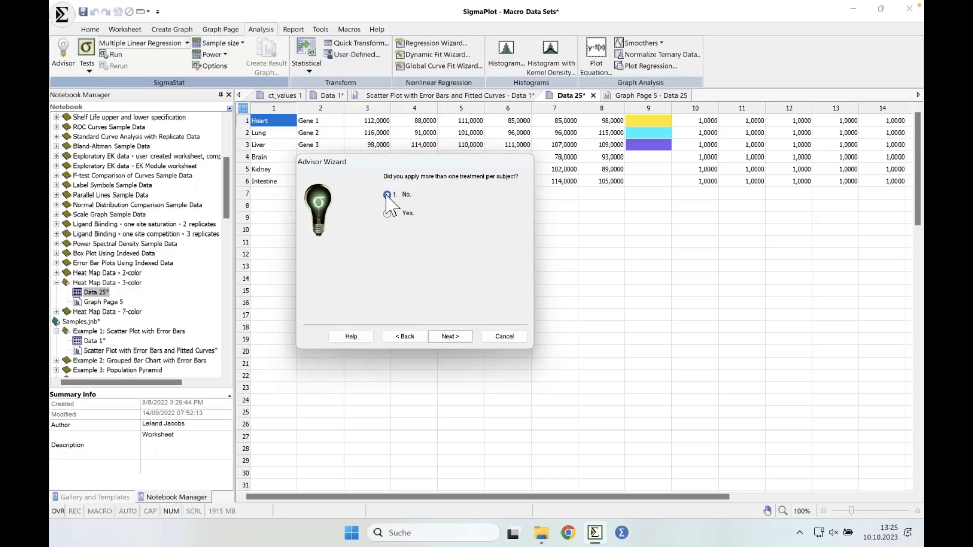
pyautogui.click(450, 336)
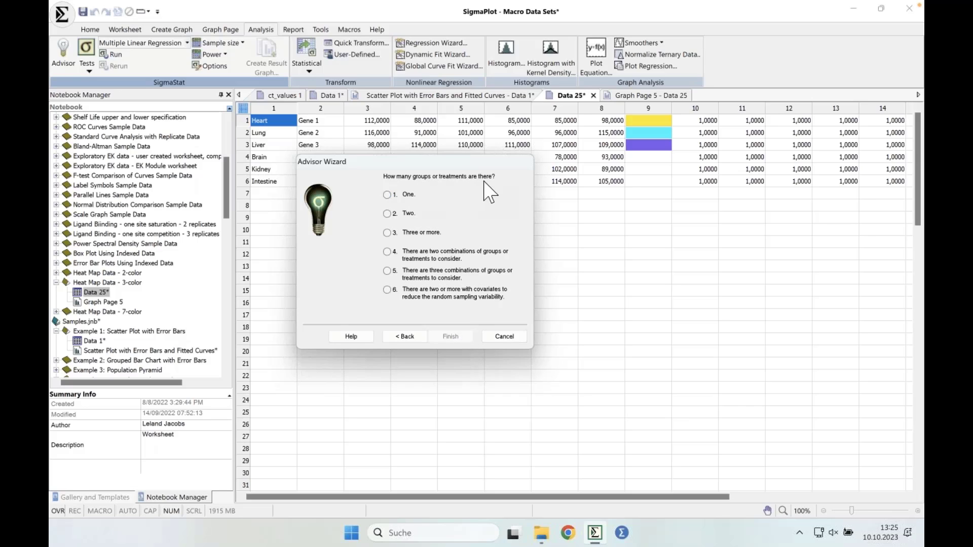
pyautogui.click(387, 232)
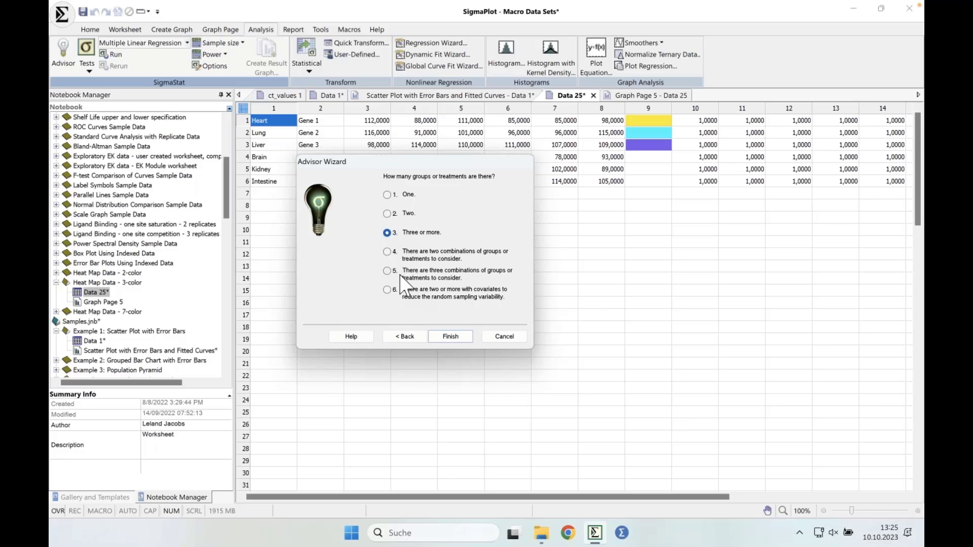
pyautogui.click(450, 337)
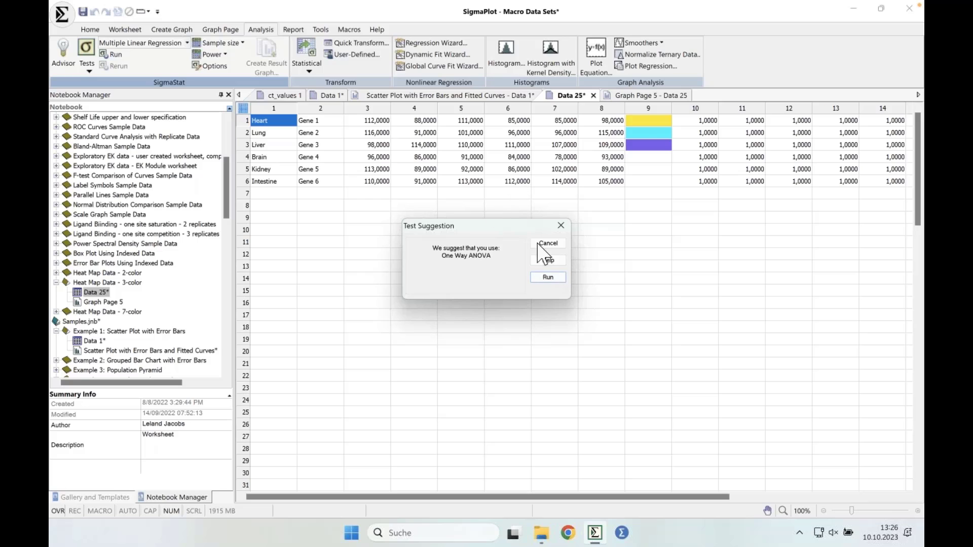
pyautogui.click(548, 278)
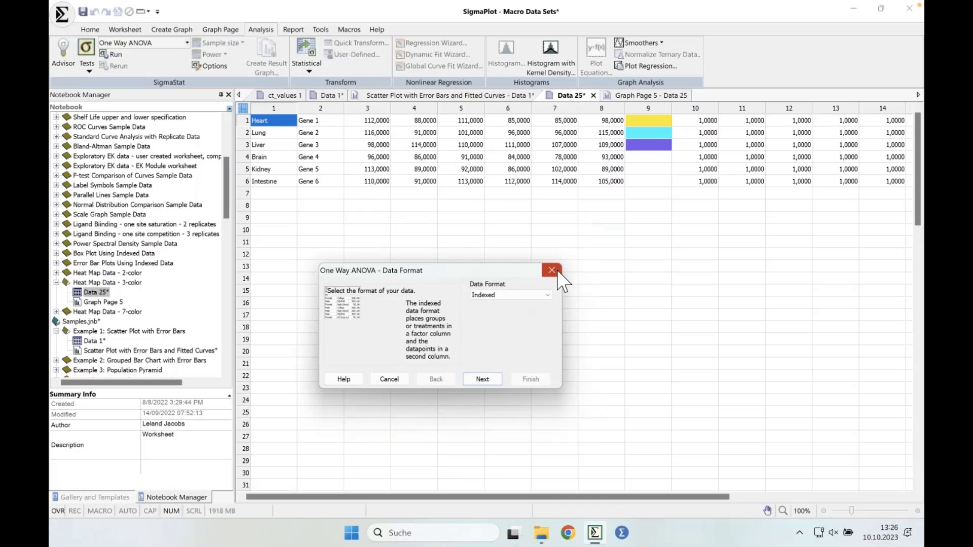
pyautogui.click(551, 270)
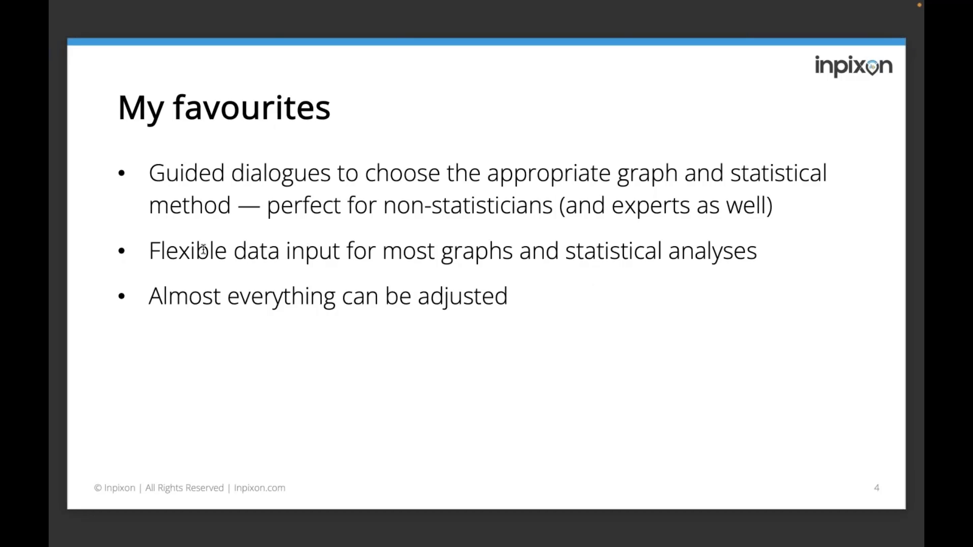
pyautogui.moveTo(149, 252); pyautogui.dragTo(537, 273)
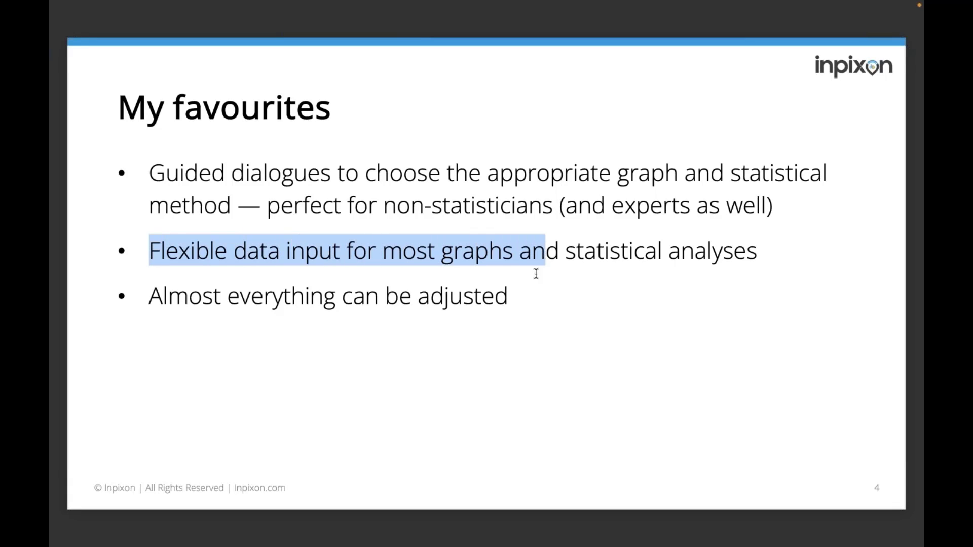
pyautogui.click(525, 305)
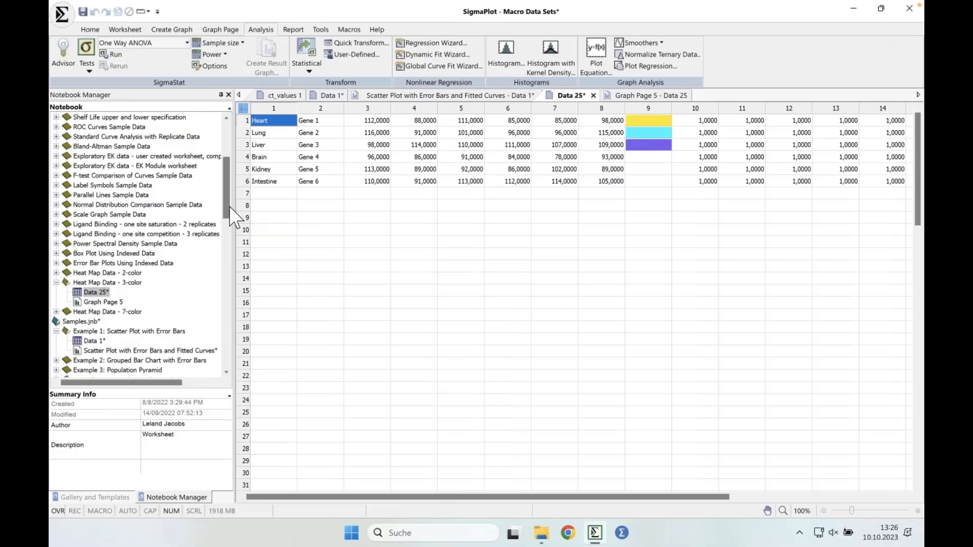
# Collapse the Macro Data Sets and Samples notebooks in the notebook list
pyautogui.scroll(6, 226, 202)
pyautogui.doubleClick(65, 127)
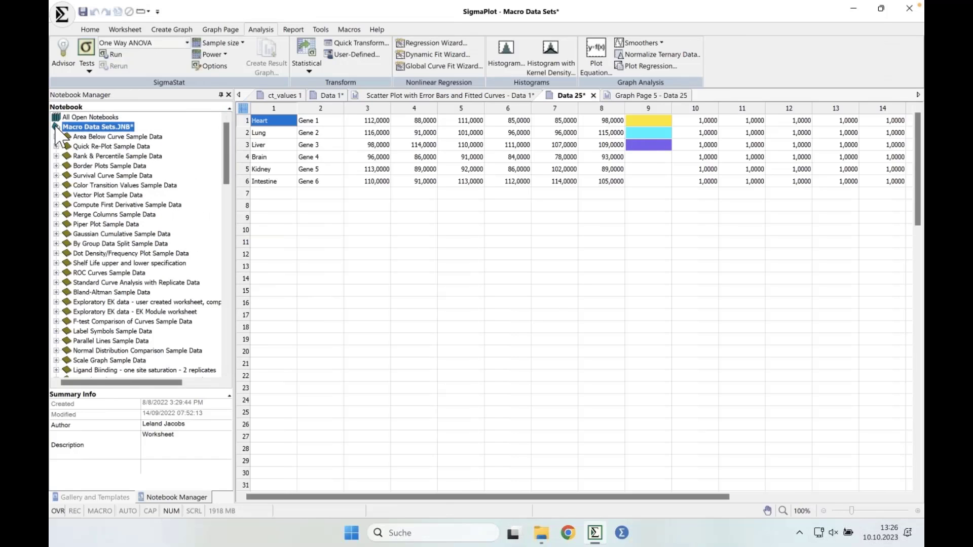
pyautogui.click(57, 147)
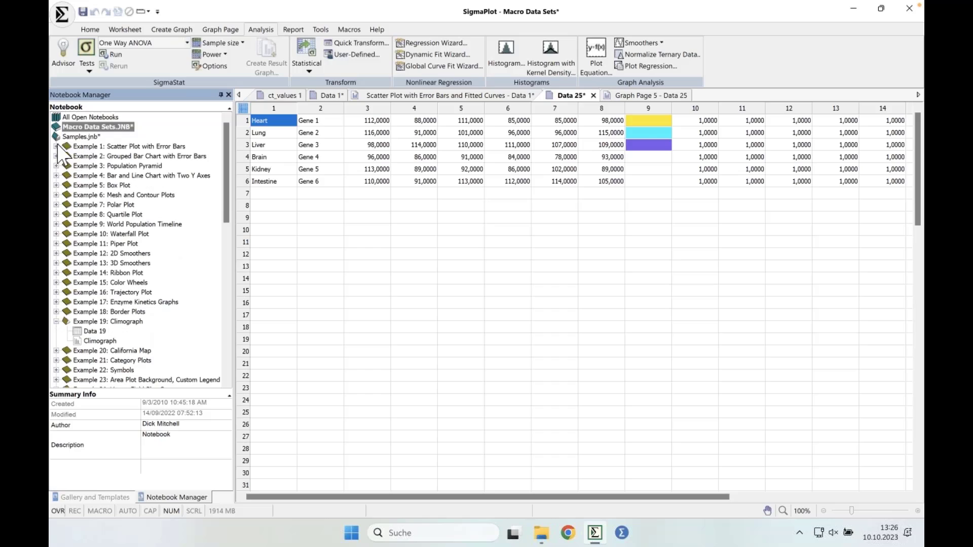
pyautogui.doubleClick(65, 136)
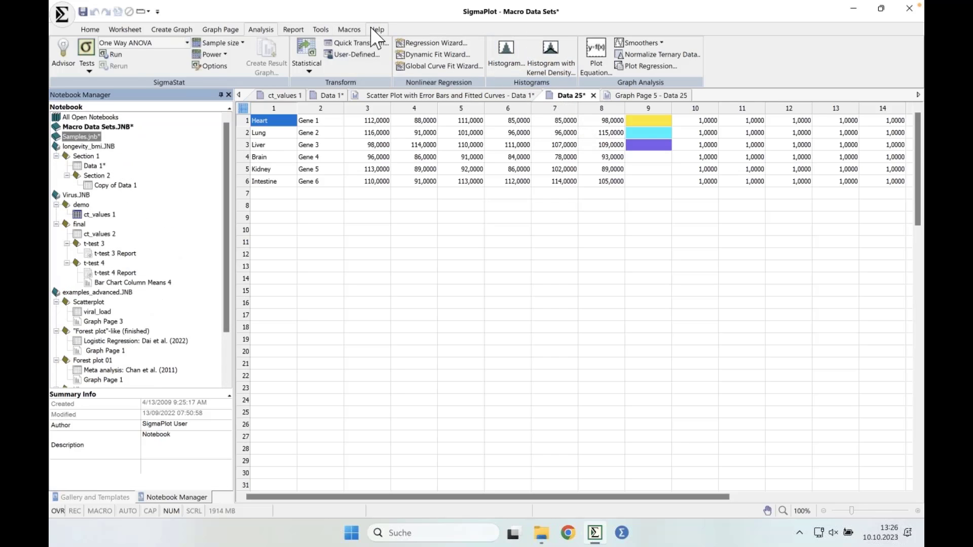
# Open the statistics samples notebook and examine the data columns of the Unpaired t-test Data worksheet
pyautogui.click(376, 29)
pyautogui.click(311, 56)
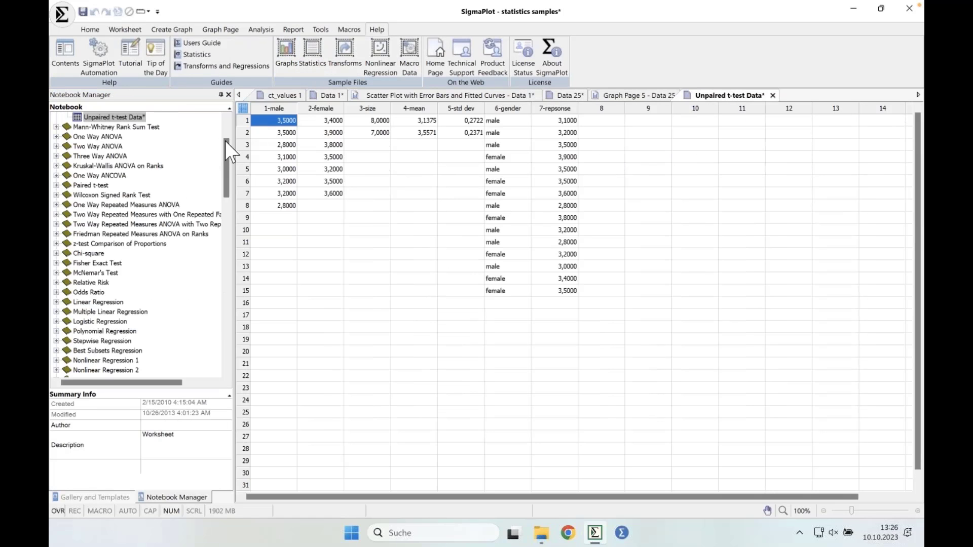
pyautogui.scroll(3, 224, 138)
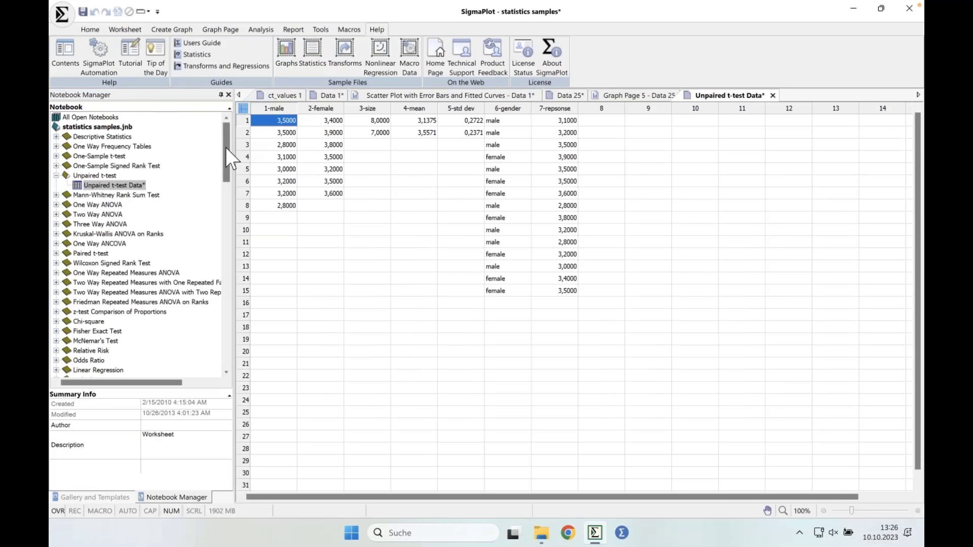
pyautogui.click(89, 175)
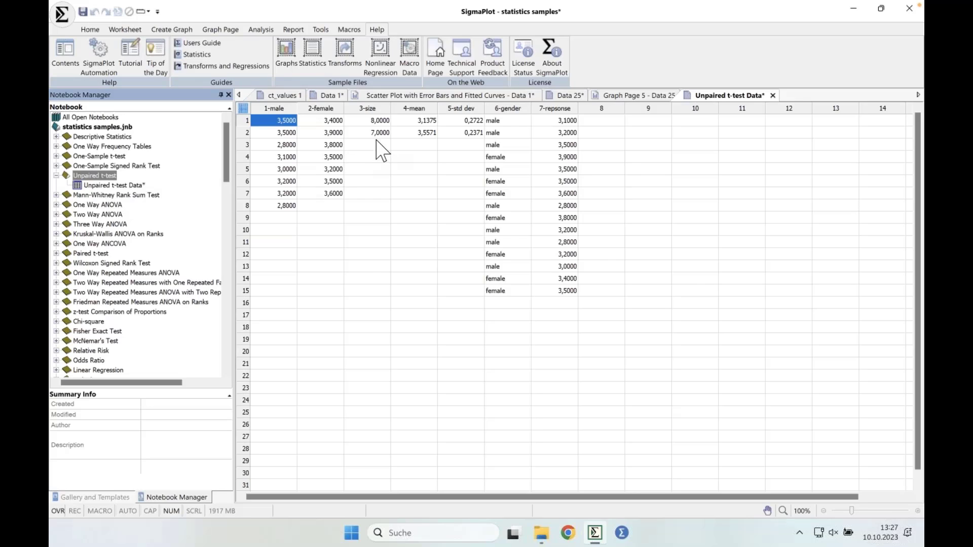
pyautogui.click(323, 123)
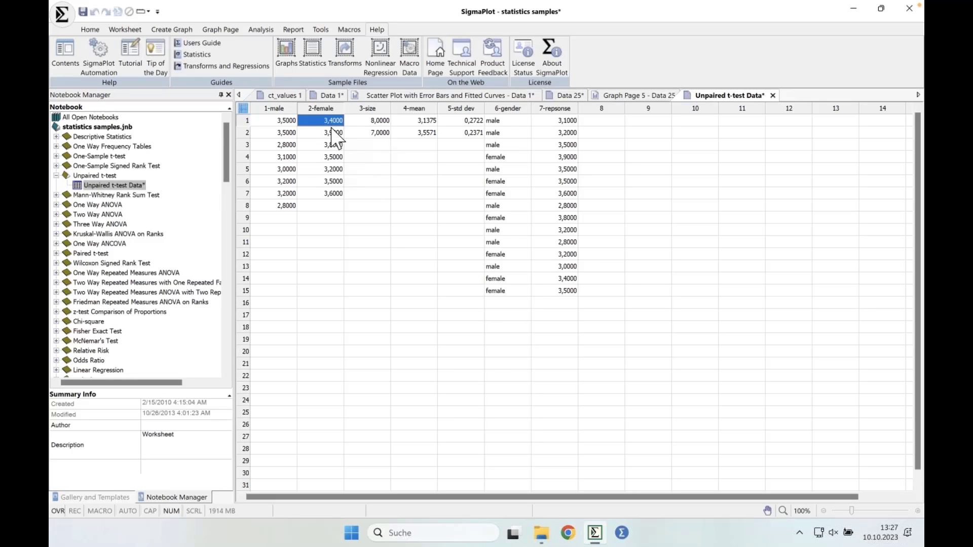
# Examine the male and female columns, highlighting both together and the male column alone
pyautogui.moveTo(321, 107); pyautogui.dragTo(281, 107)
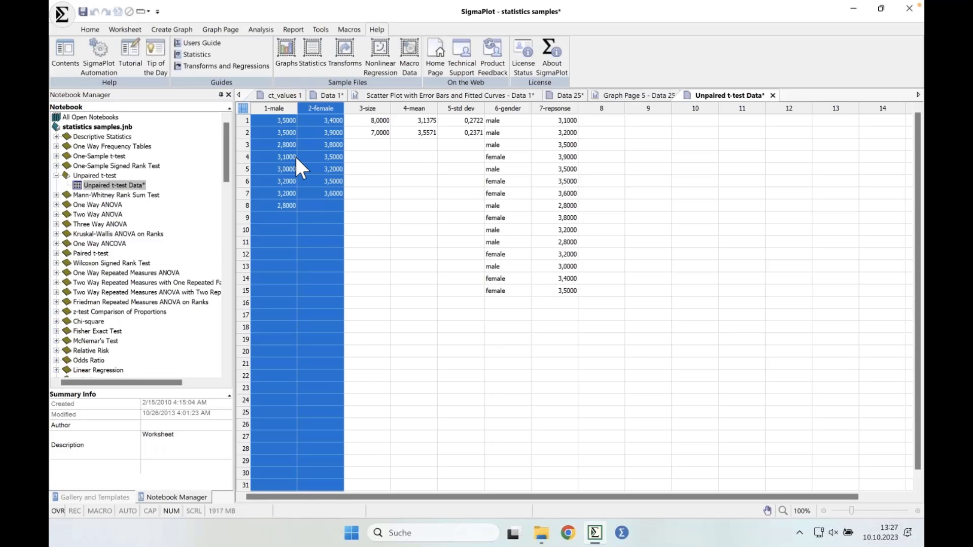
pyautogui.click(363, 147)
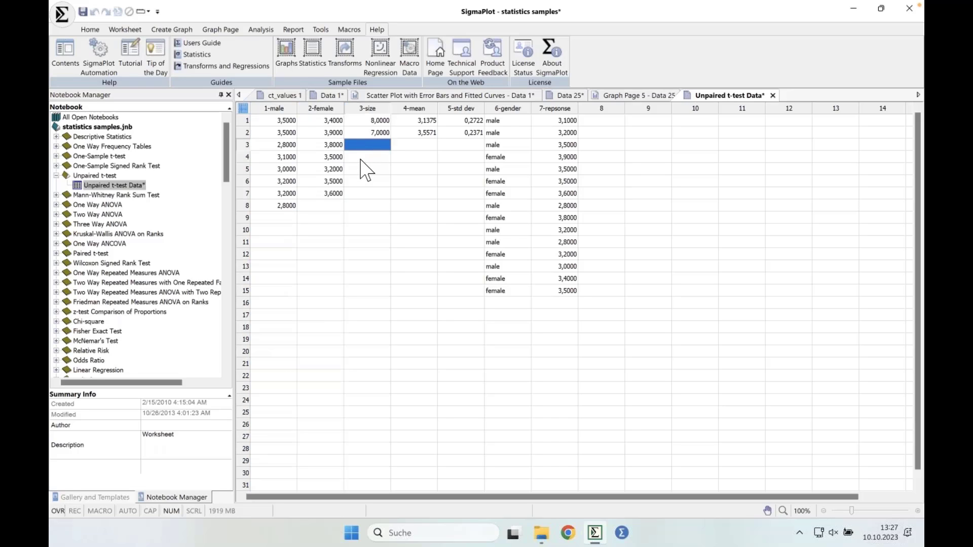
pyautogui.click(284, 108)
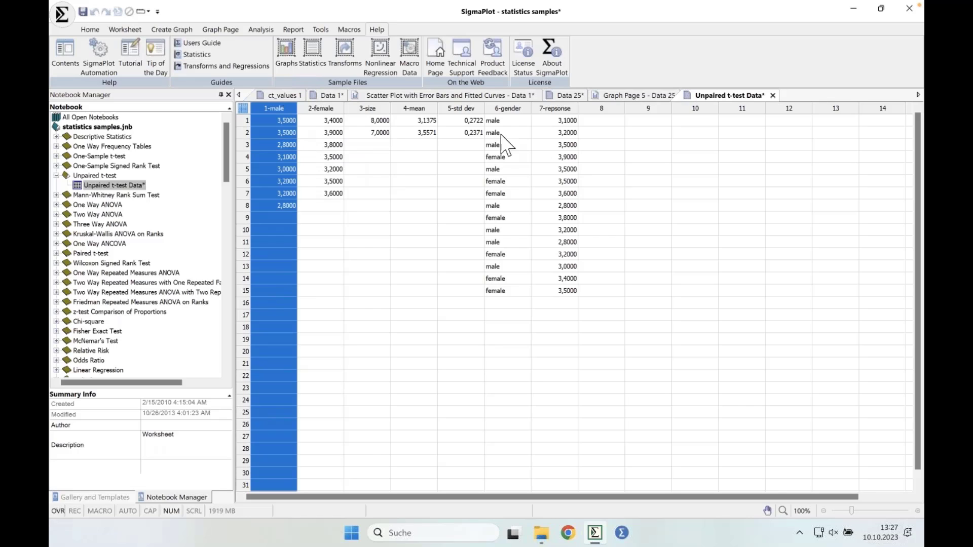
# Examine how the gender column pairs with the response column, highlighting their entries together and separately
pyautogui.moveTo(508, 102); pyautogui.dragTo(548, 135)
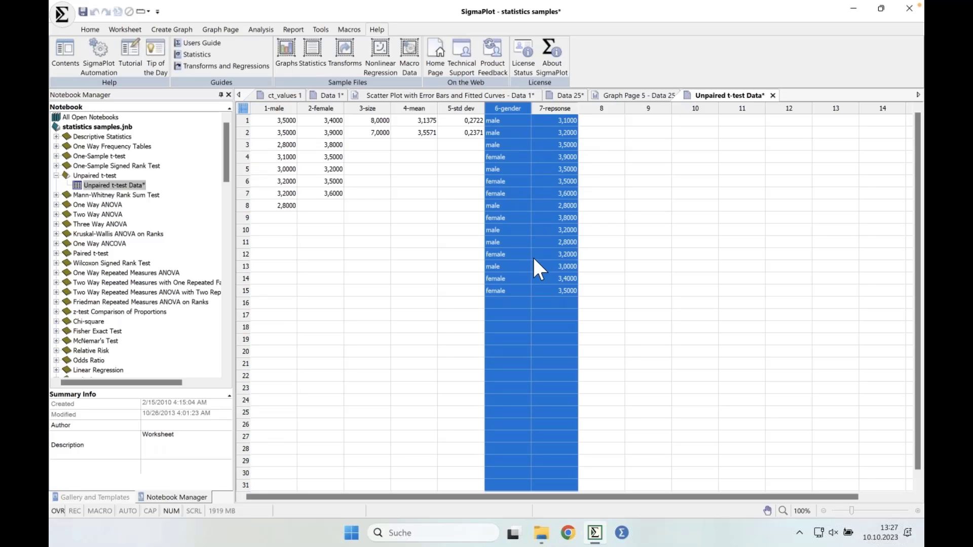
pyautogui.click(613, 195)
pyautogui.click(509, 108)
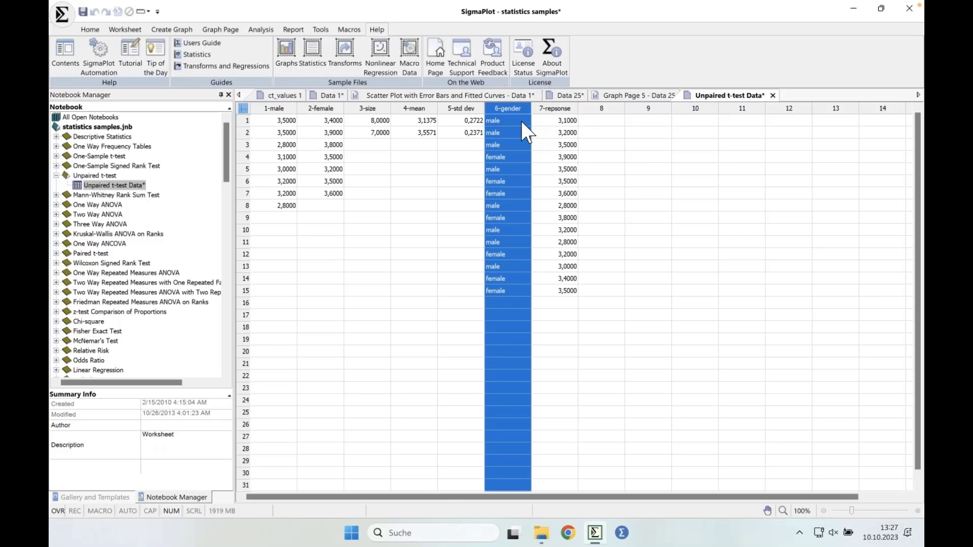
pyautogui.click(514, 131)
pyautogui.moveTo(518, 121); pyautogui.dragTo(536, 183)
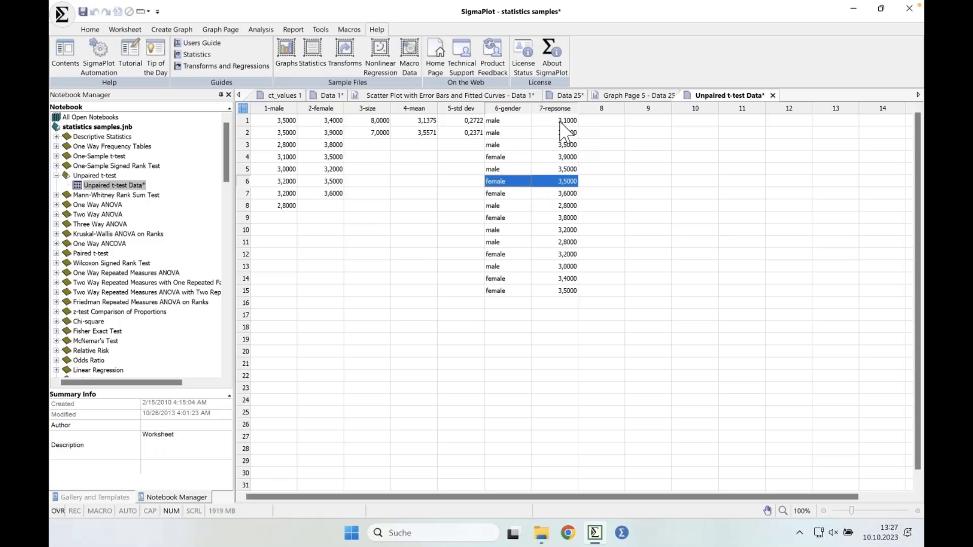
pyautogui.moveTo(563, 122); pyautogui.dragTo(562, 145)
pyautogui.moveTo(561, 186); pyautogui.dragTo(571, 298)
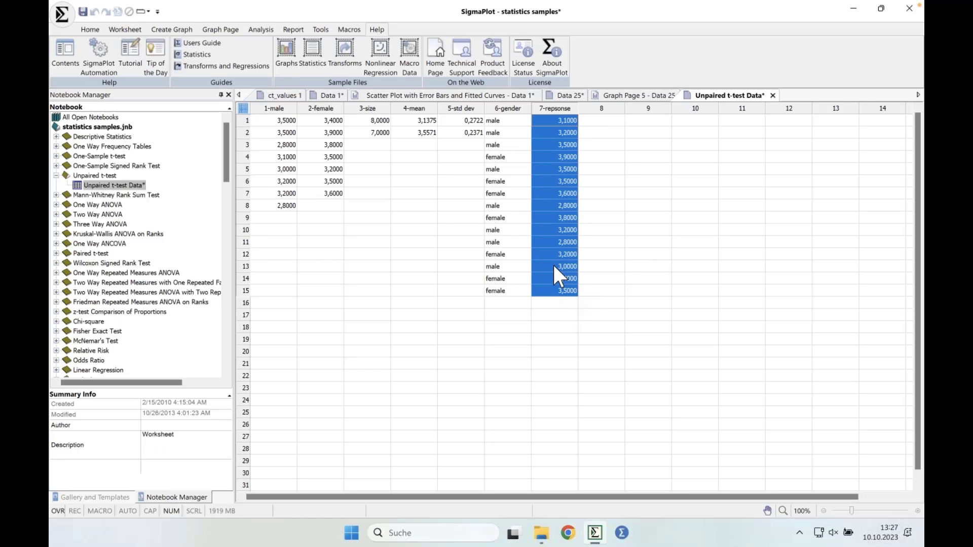
pyautogui.moveTo(515, 132); pyautogui.dragTo(513, 280)
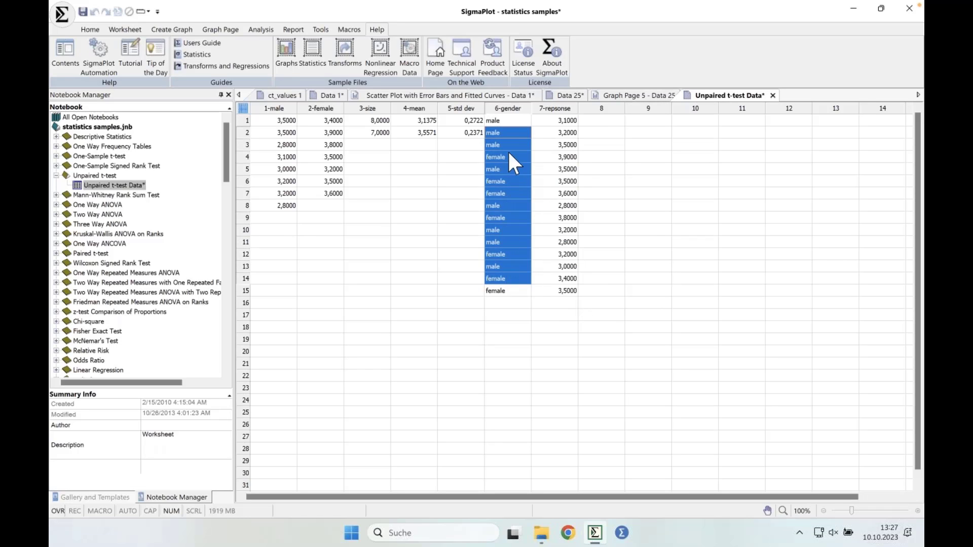
pyautogui.click(509, 108)
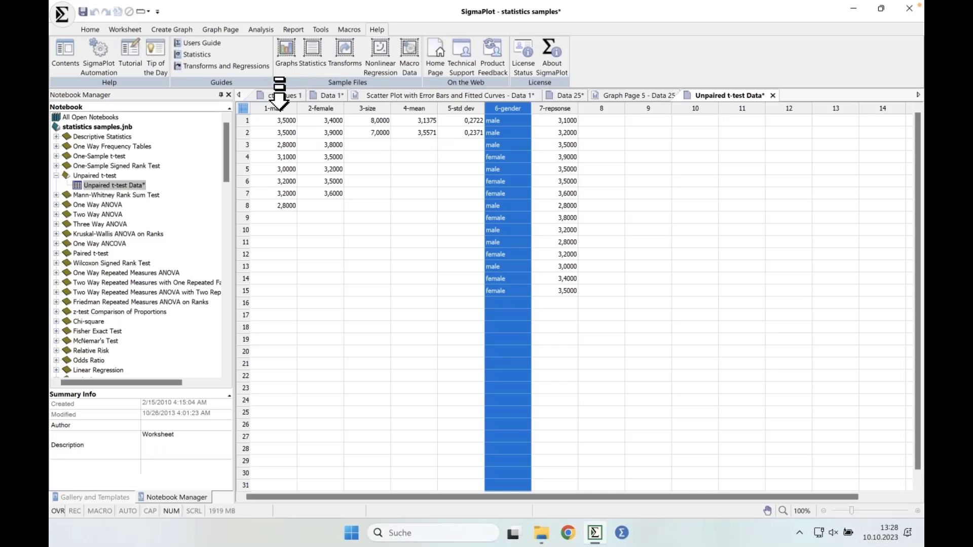
# Compare the individual entries of the male and female columns with the combined gender and response block
pyautogui.click(279, 108)
pyautogui.click(315, 108)
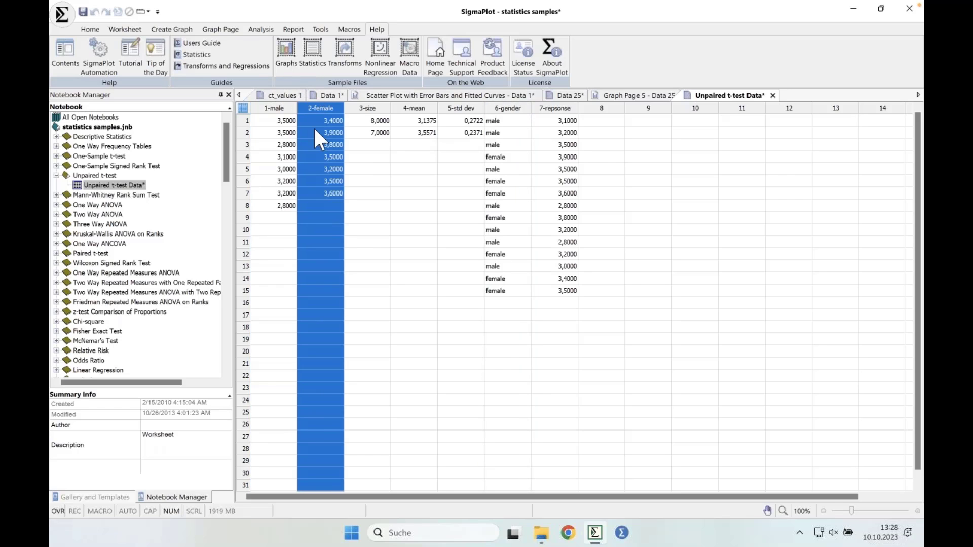
pyautogui.click(277, 108)
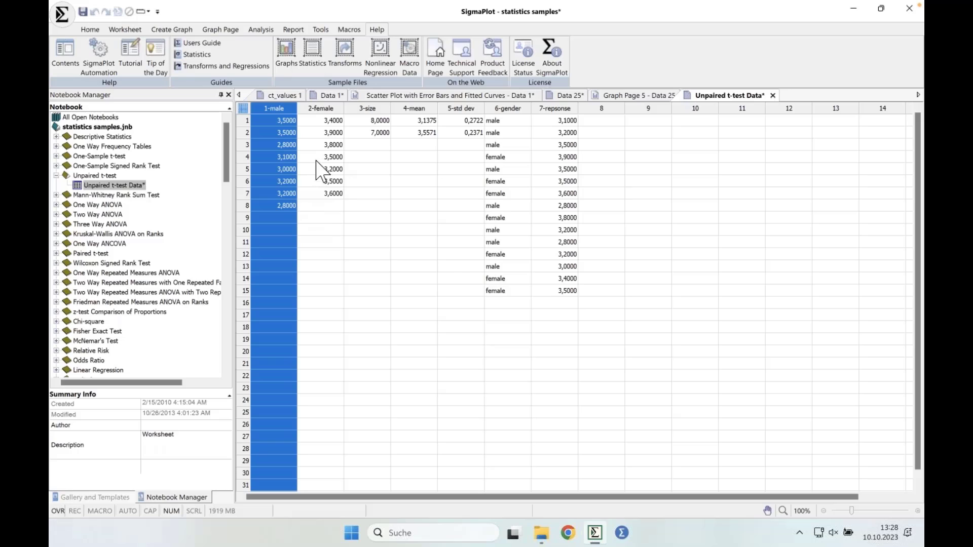
pyautogui.click(316, 159)
pyautogui.click(273, 122)
pyautogui.click(270, 133)
pyautogui.click(270, 145)
pyautogui.click(269, 157)
pyautogui.click(269, 169)
pyautogui.click(269, 181)
pyautogui.click(270, 193)
pyautogui.click(270, 206)
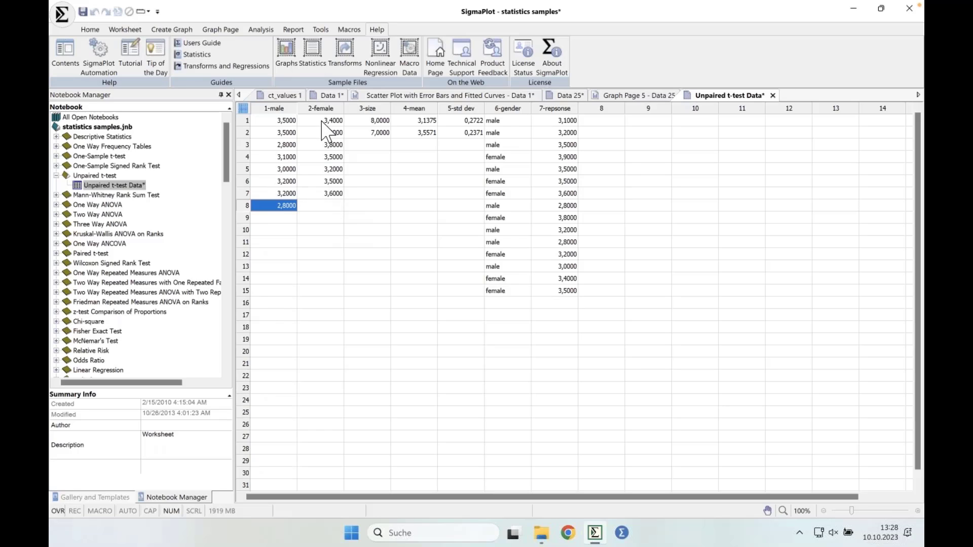
pyautogui.moveTo(324, 126); pyautogui.dragTo(320, 182)
pyautogui.moveTo(283, 121); pyautogui.dragTo(289, 318)
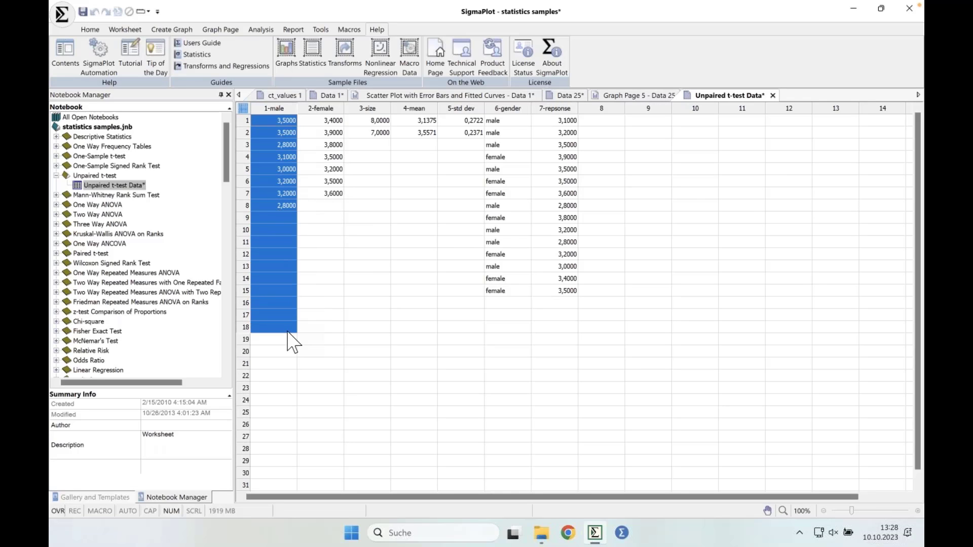
pyautogui.moveTo(337, 122); pyautogui.dragTo(326, 198)
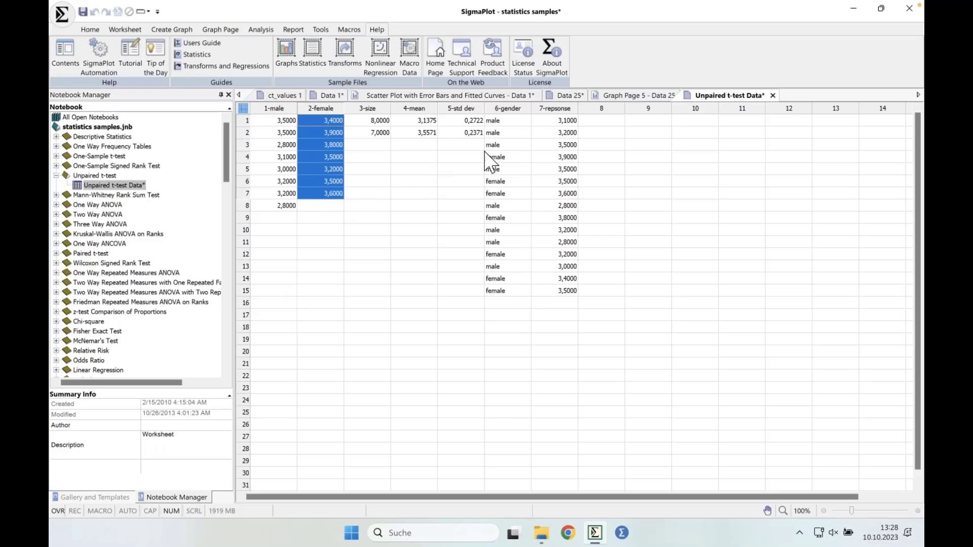
pyautogui.moveTo(512, 122); pyautogui.dragTo(514, 146)
pyautogui.moveTo(538, 220); pyautogui.dragTo(568, 297)
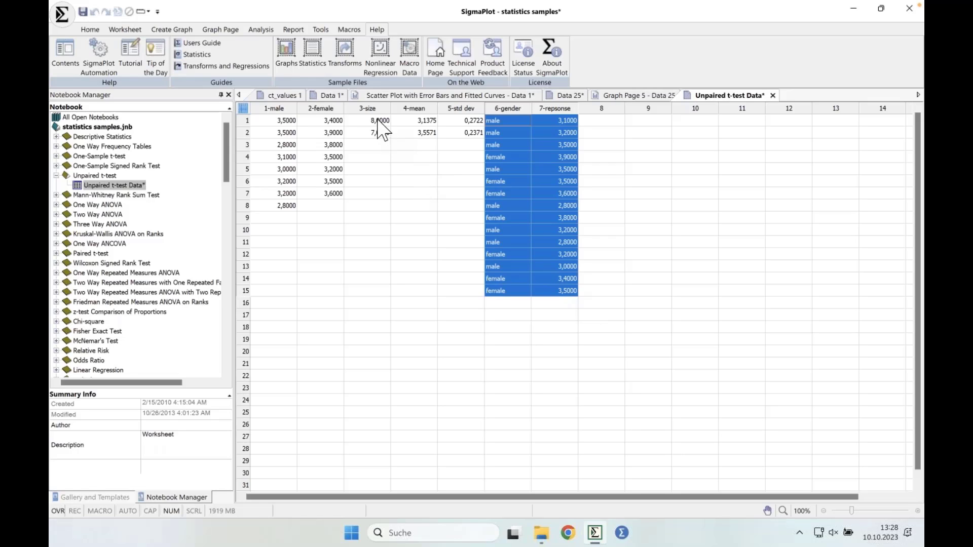
# Examine the size, mean and std dev summary data as a block, by row and by column
pyautogui.moveTo(380, 127); pyautogui.dragTo(461, 133)
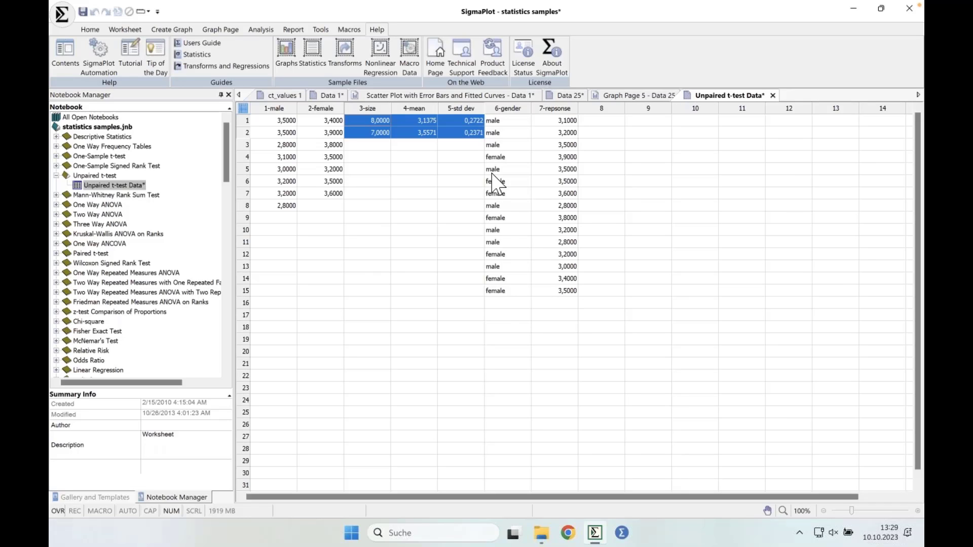
pyautogui.click(413, 145)
pyautogui.moveTo(424, 121); pyautogui.dragTo(459, 130)
pyautogui.moveTo(381, 122); pyautogui.dragTo(381, 133)
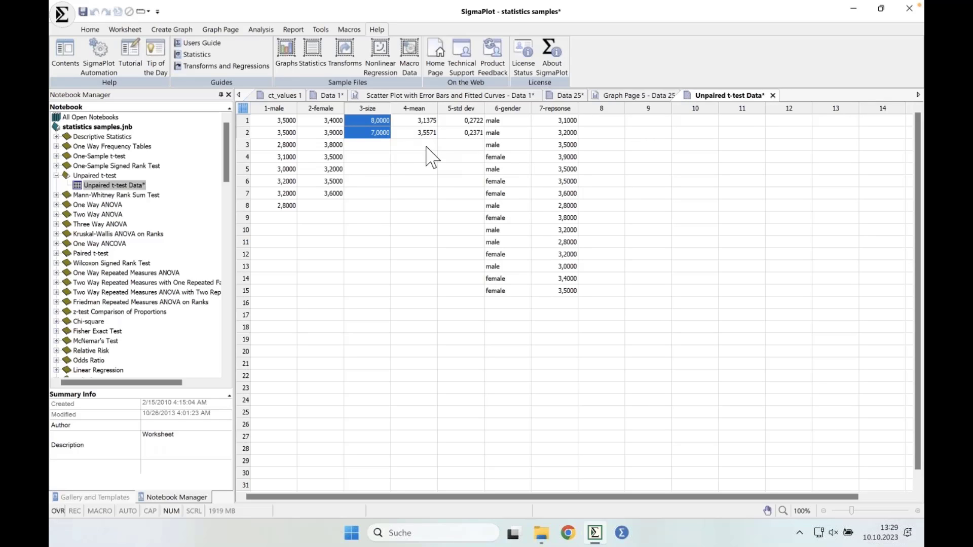
pyautogui.moveTo(445, 124); pyautogui.dragTo(447, 131)
pyautogui.moveTo(380, 121); pyautogui.dragTo(443, 121)
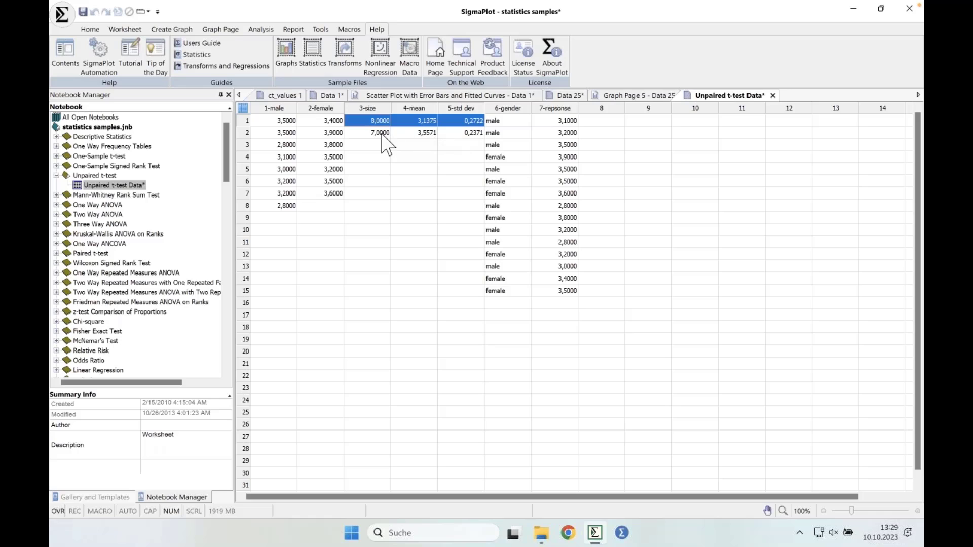
pyautogui.moveTo(382, 132); pyautogui.dragTo(439, 135)
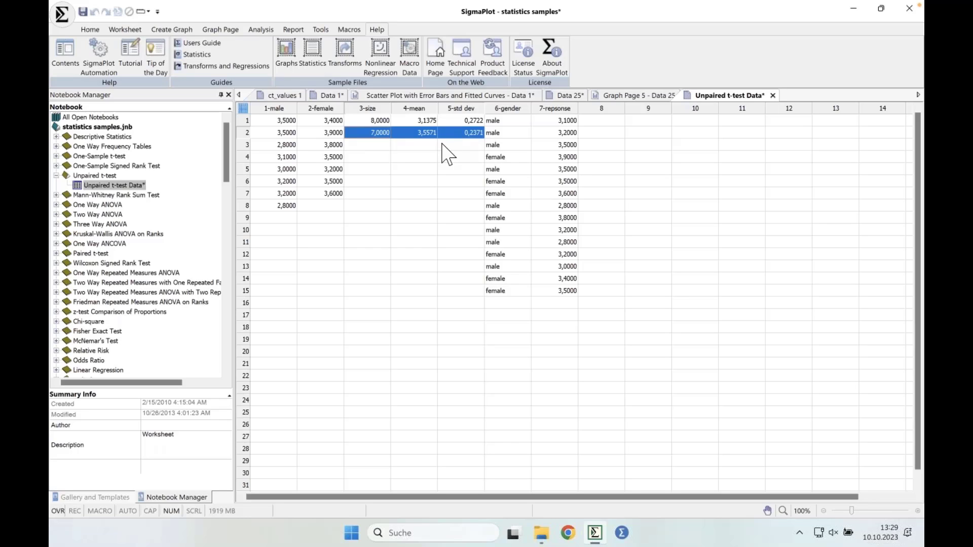
pyautogui.click(427, 133)
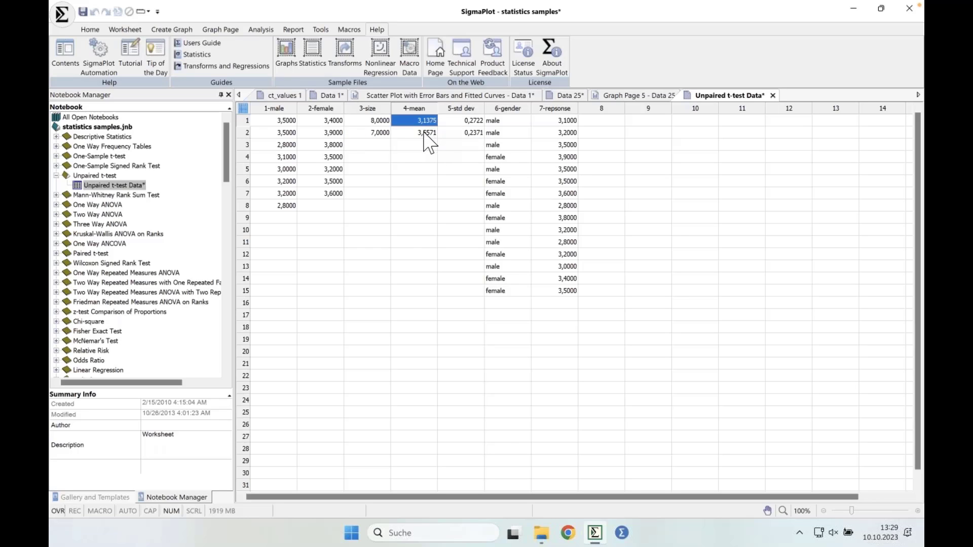
pyautogui.click(459, 122)
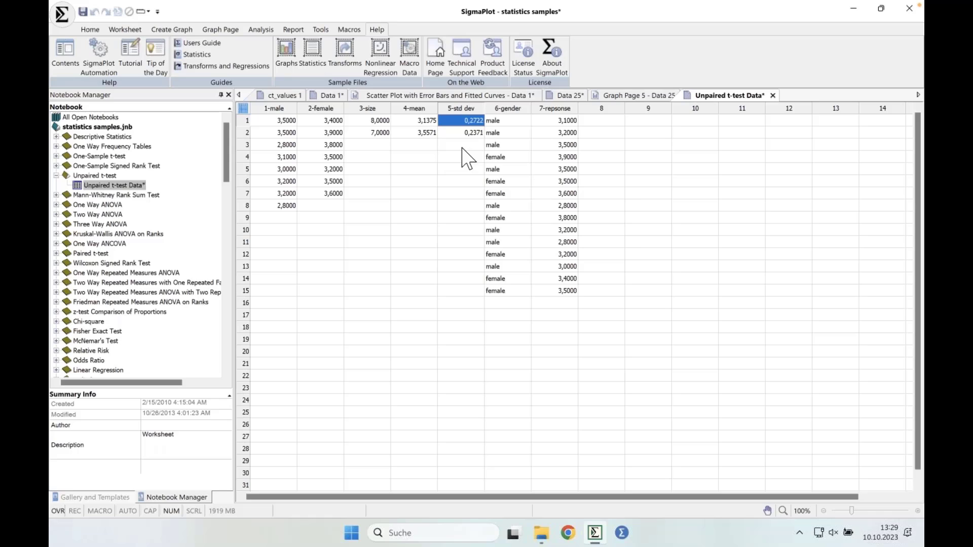
pyautogui.moveTo(425, 122); pyautogui.dragTo(459, 134)
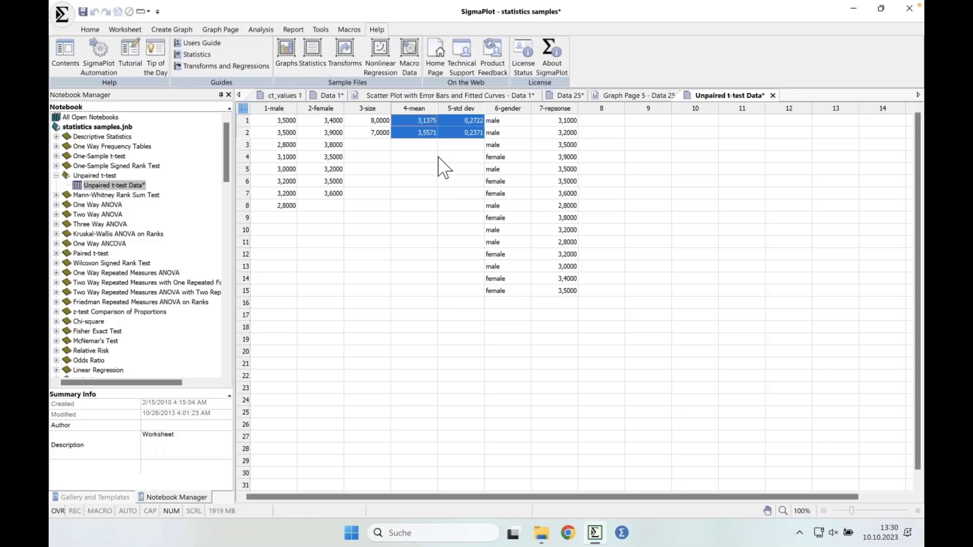
pyautogui.moveTo(379, 121); pyautogui.dragTo(450, 146)
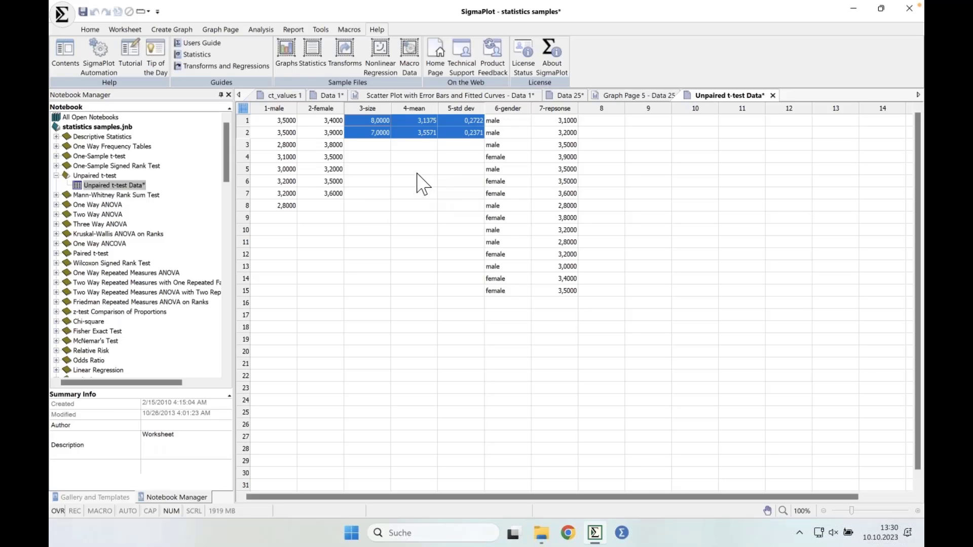
pyautogui.click(385, 169)
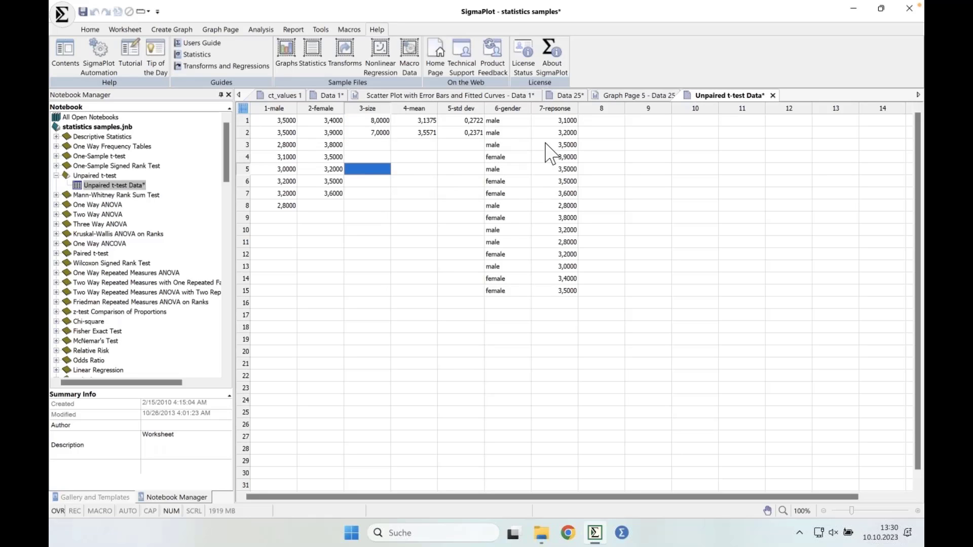
# Look through the available statistical tests and their categories, including Describe Data, Compare Many Groups, Regression and Survival
pyautogui.click(261, 30)
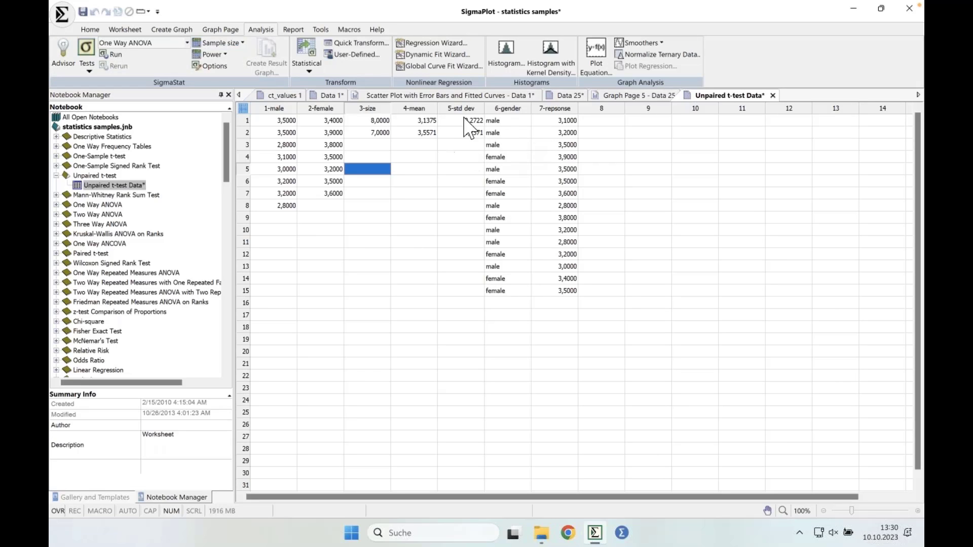
pyautogui.click(187, 43)
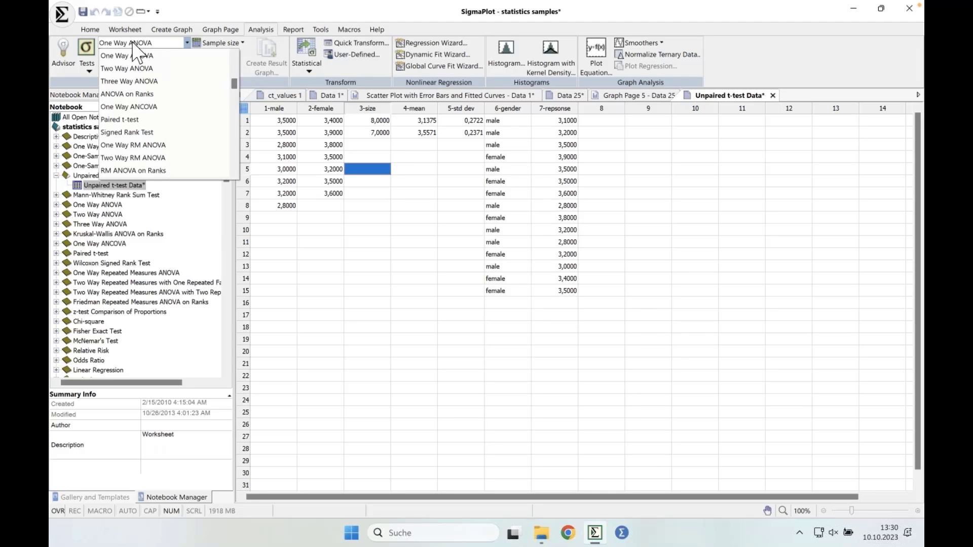
pyautogui.moveTo(233, 82); pyautogui.dragTo(232, 63)
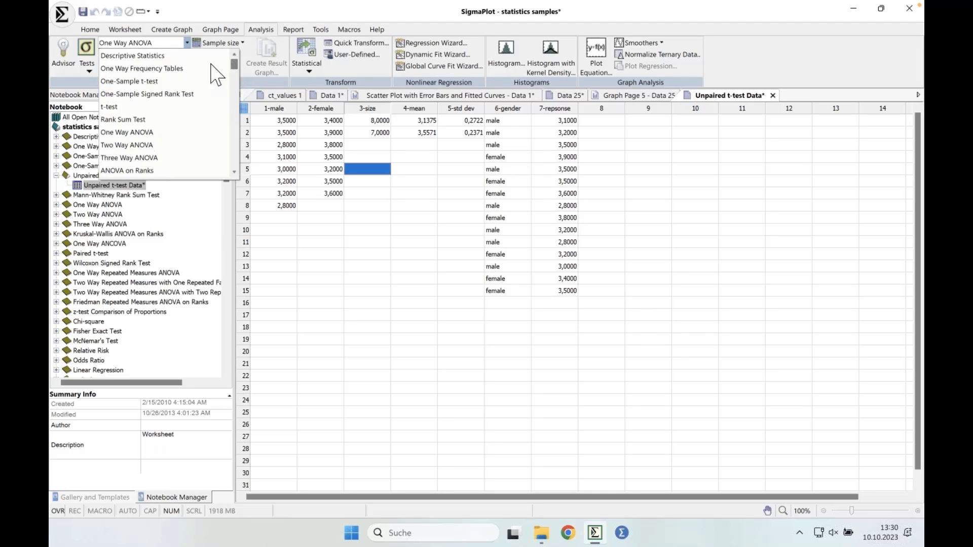
pyautogui.click(89, 63)
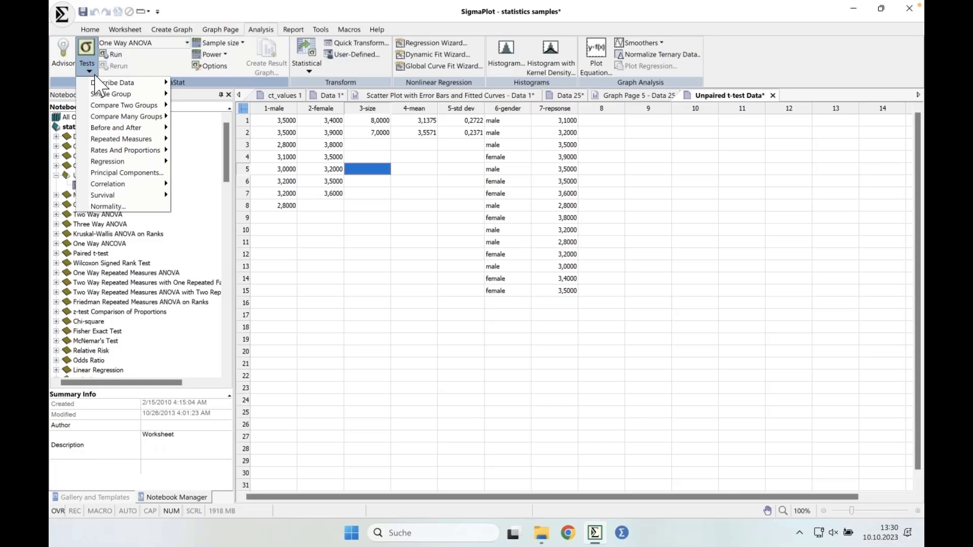
pyautogui.moveTo(98, 82)
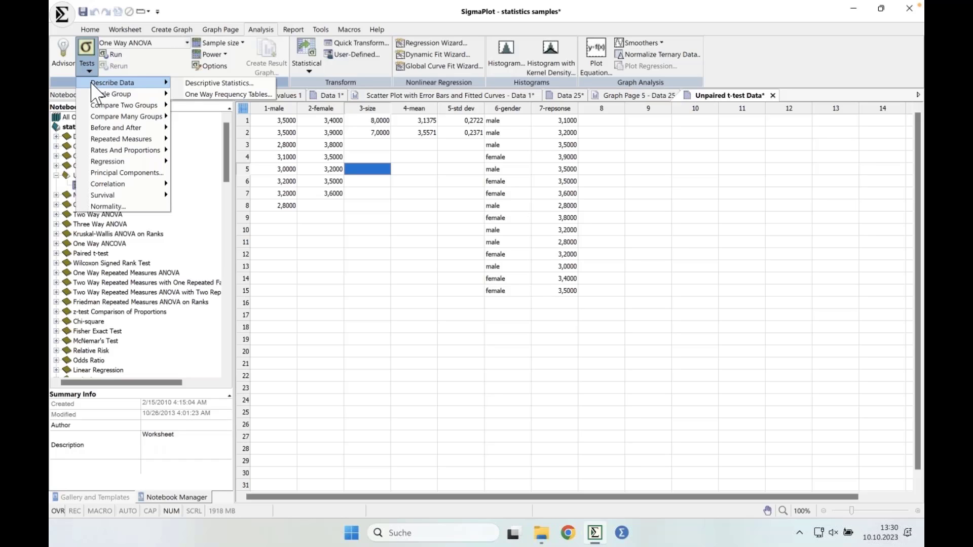
pyautogui.moveTo(99, 107)
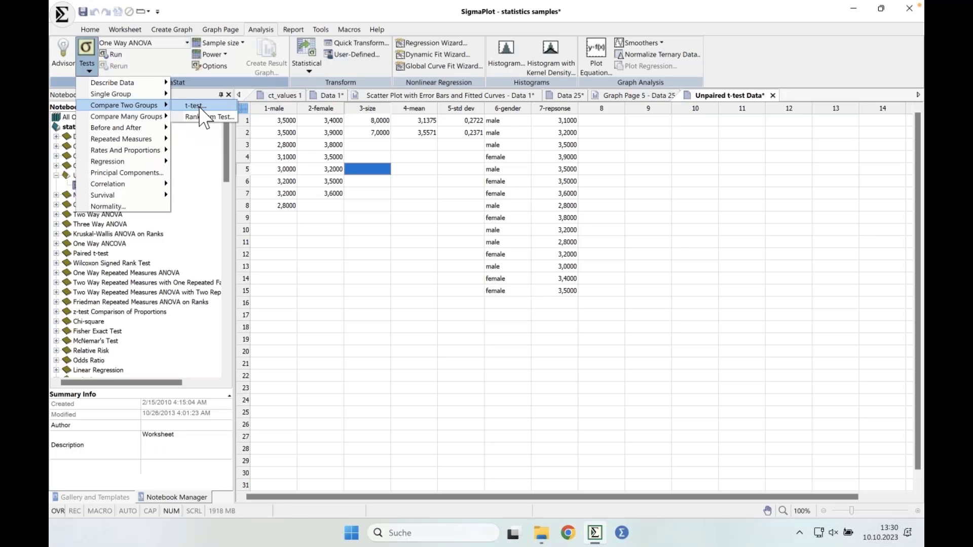
pyautogui.moveTo(162, 118)
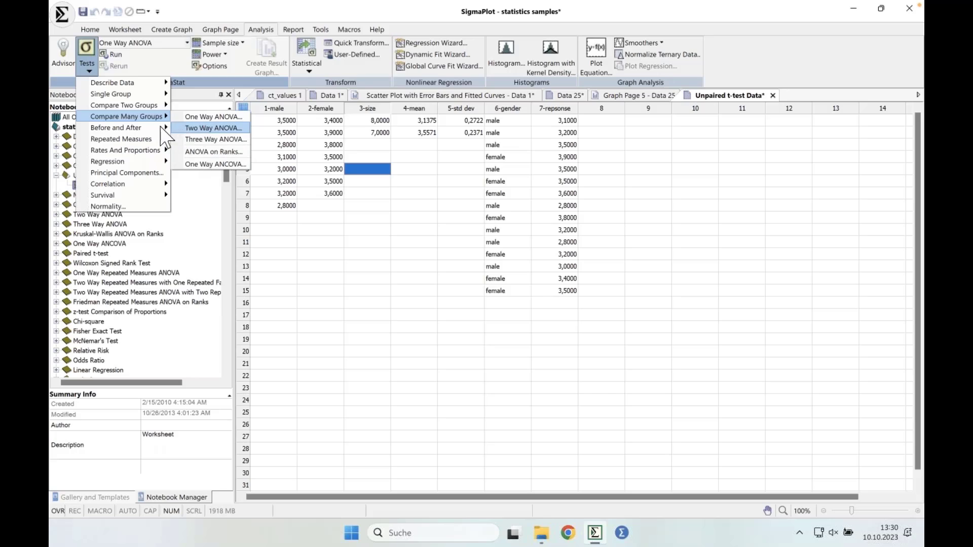
pyautogui.moveTo(126, 163)
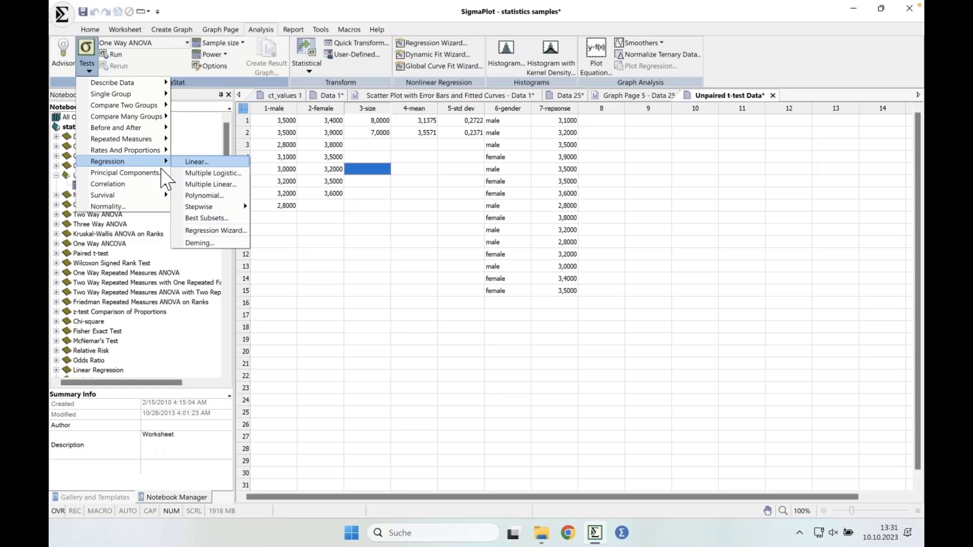
pyautogui.moveTo(139, 194)
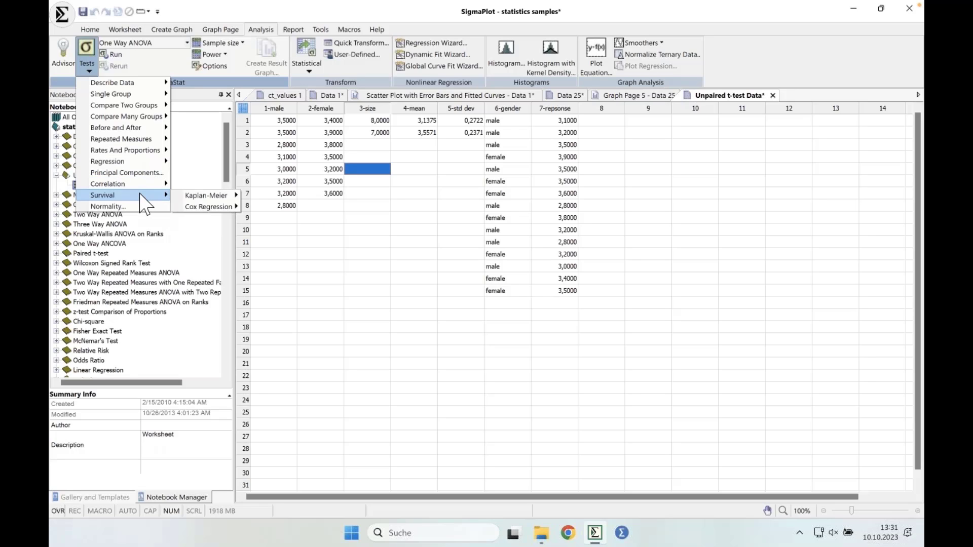
# Start the t-test for comparing two groups and move its Data Format dialog higher over the worksheet
pyautogui.moveTo(180, 194)
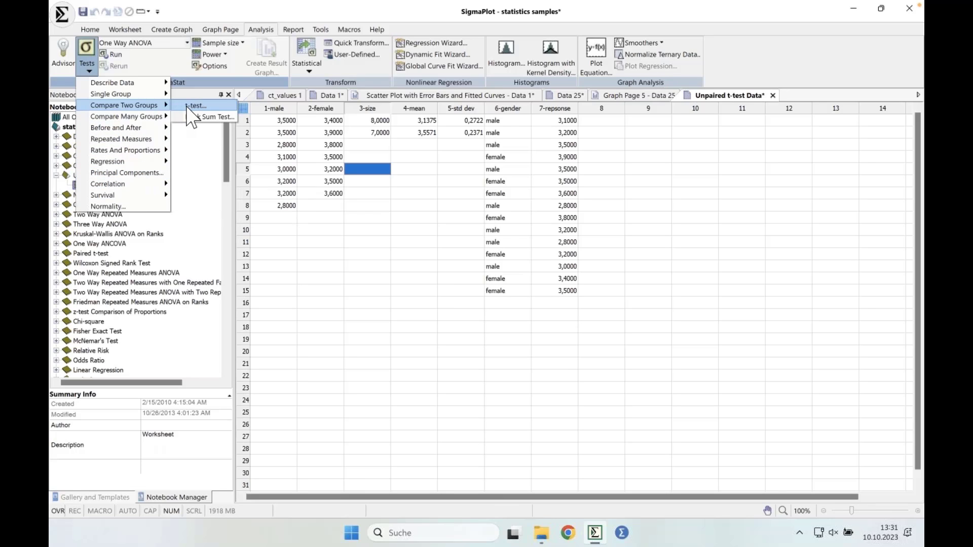
pyautogui.click(188, 107)
pyautogui.moveTo(484, 374); pyautogui.dragTo(539, 218)
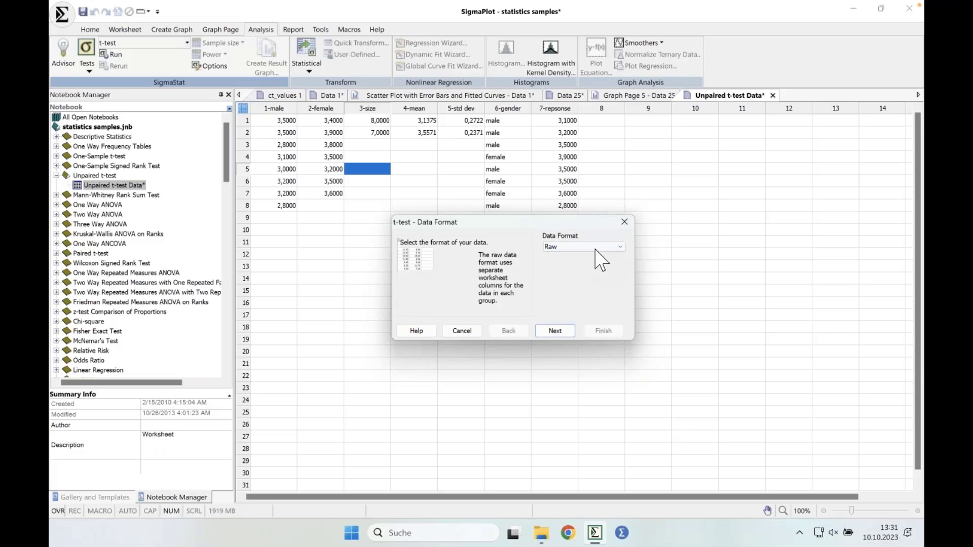
# Set the t-test's data format to Indexed and move the dialog clear of the gender and response columns
pyautogui.click(619, 249)
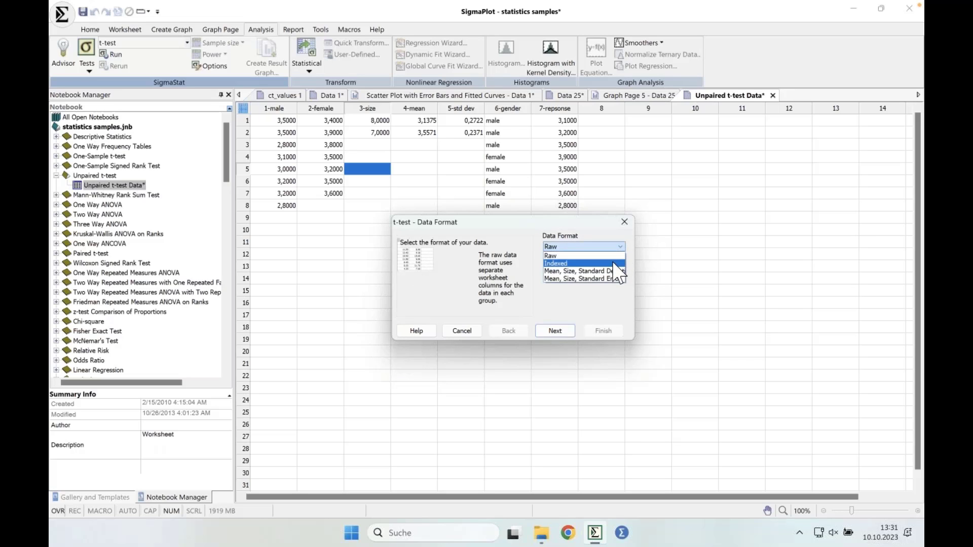
pyautogui.click(613, 263)
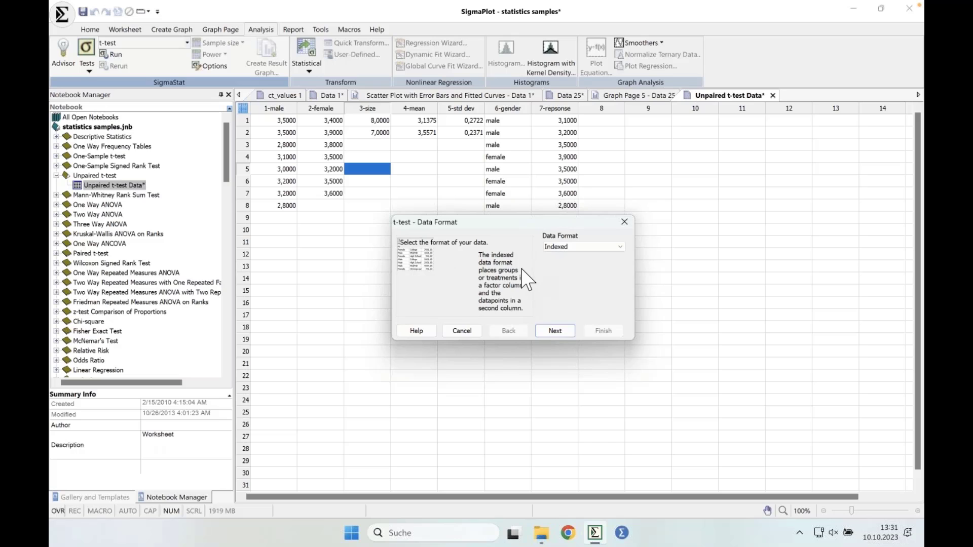
pyautogui.click(511, 215)
pyautogui.moveTo(512, 223); pyautogui.dragTo(418, 297)
pyautogui.click(494, 315)
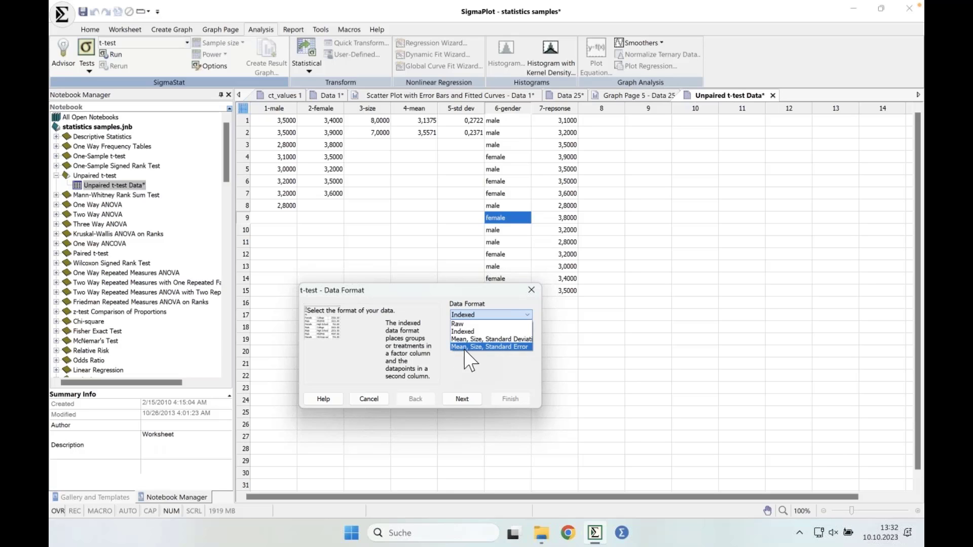
pyautogui.click(488, 332)
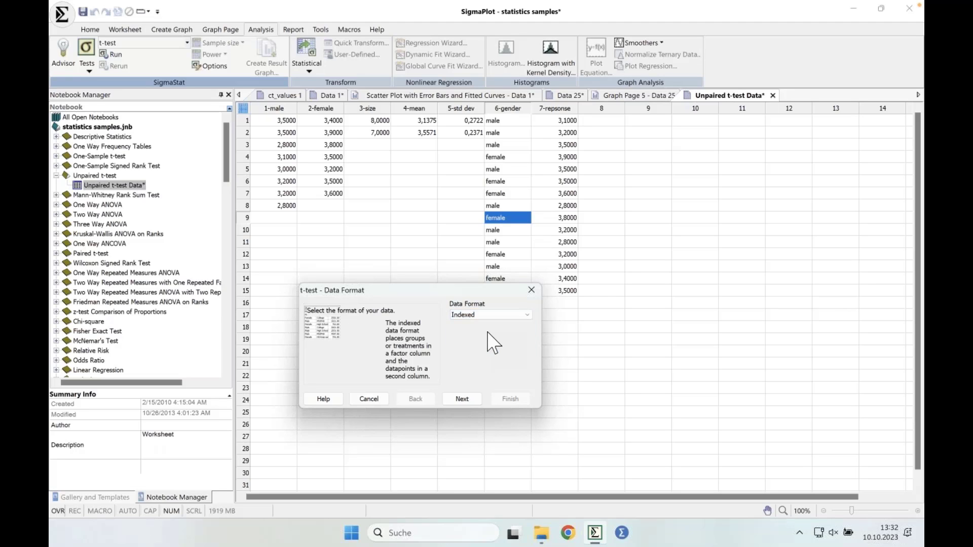
# Assign column 6-gender as the group and column 7-repsonse as the data, and run the t-test
pyautogui.click(462, 399)
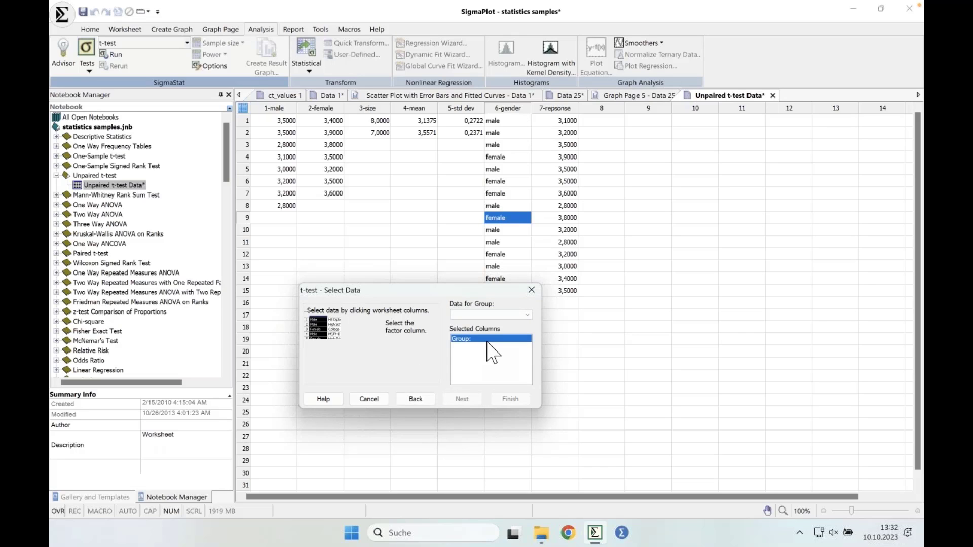
pyautogui.click(509, 108)
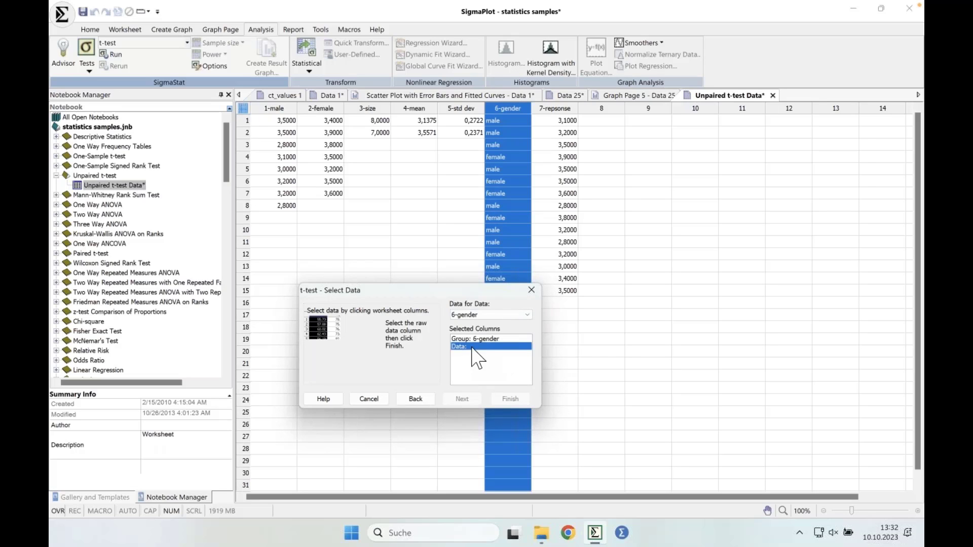
pyautogui.moveTo(489, 294); pyautogui.dragTo(435, 216)
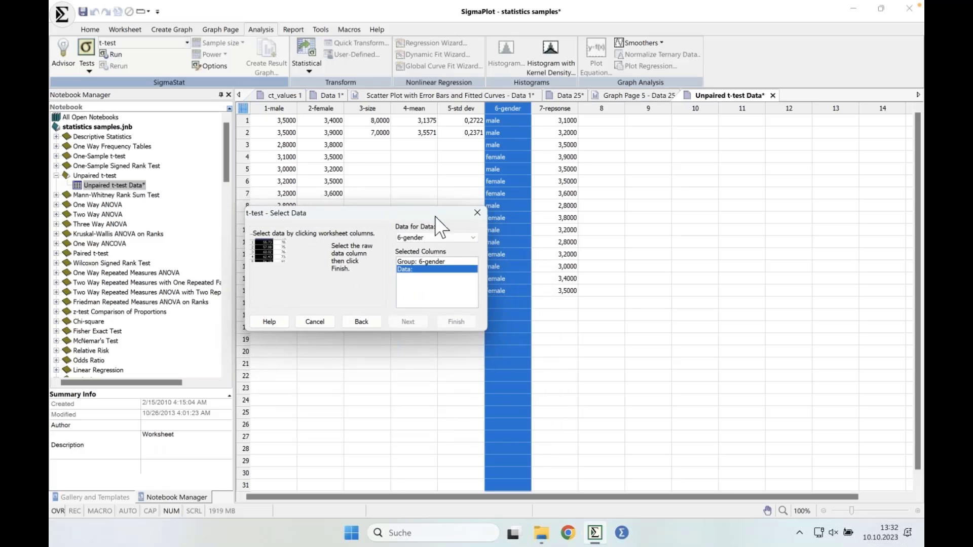
pyautogui.click(562, 99)
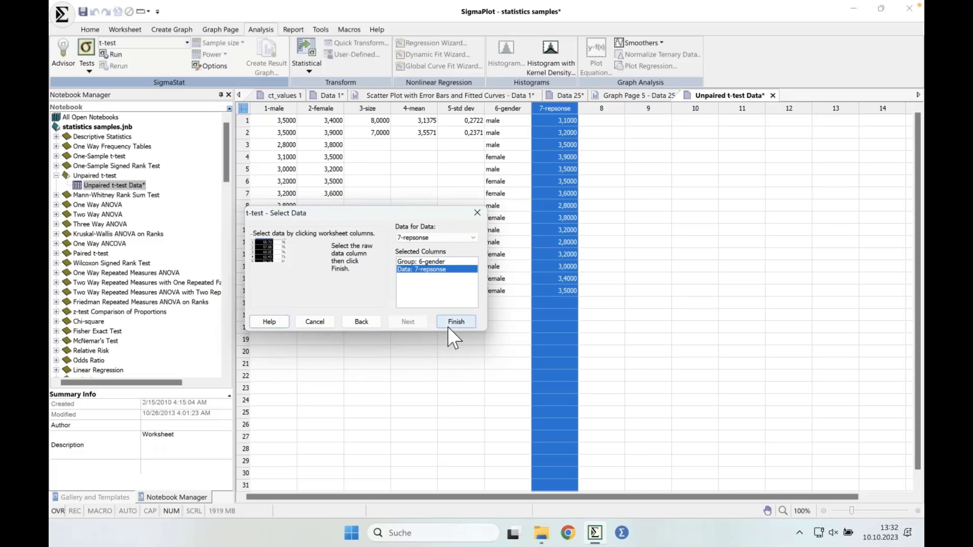
pyautogui.click(460, 321)
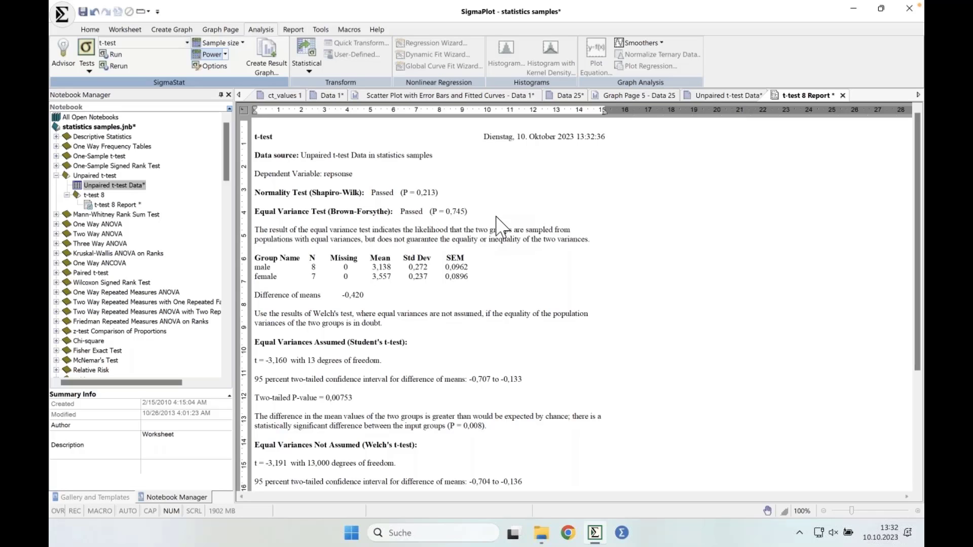
# Examine the Shapiro-Wilk normality and Brown-Forsythe equal variance results in the t-test report
pyautogui.click(478, 212)
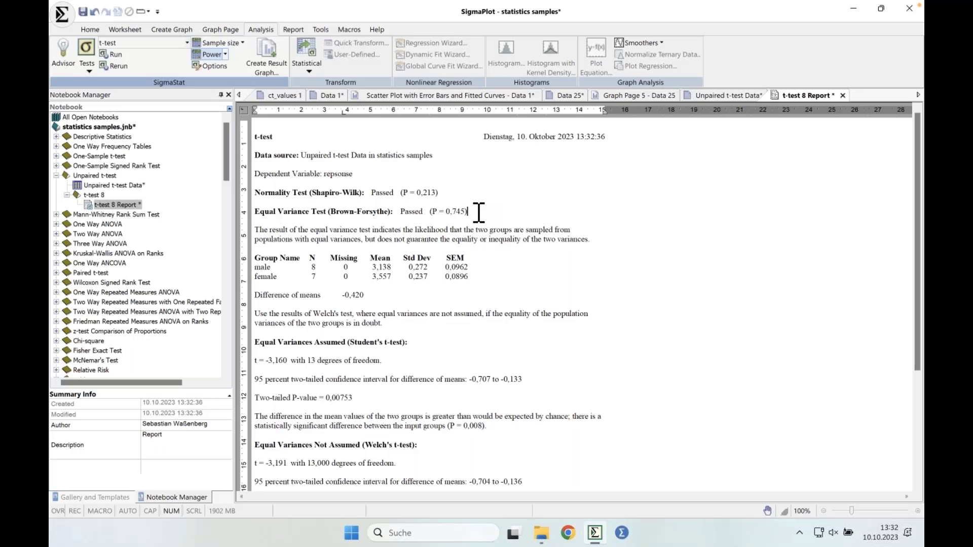
pyautogui.moveTo(478, 212); pyautogui.dragTo(252, 188)
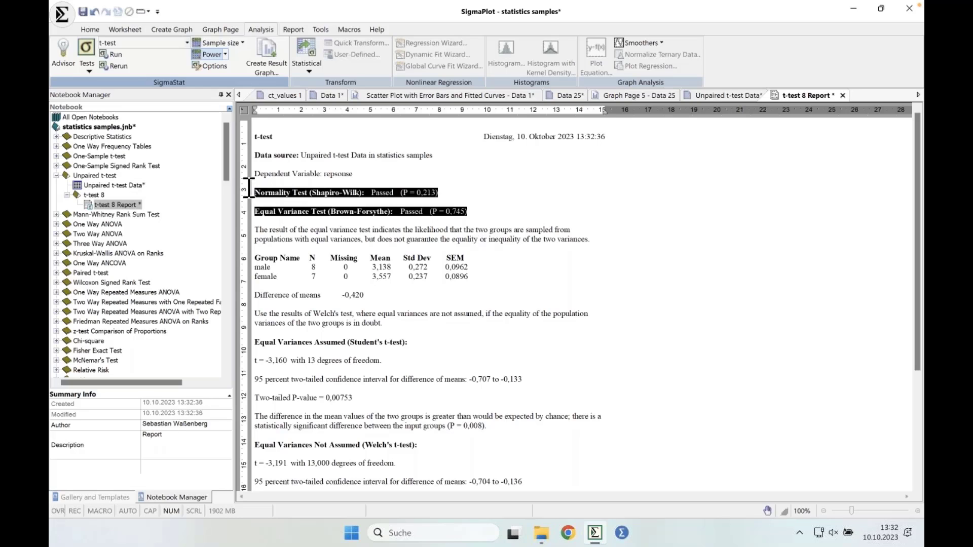
pyautogui.click(263, 202)
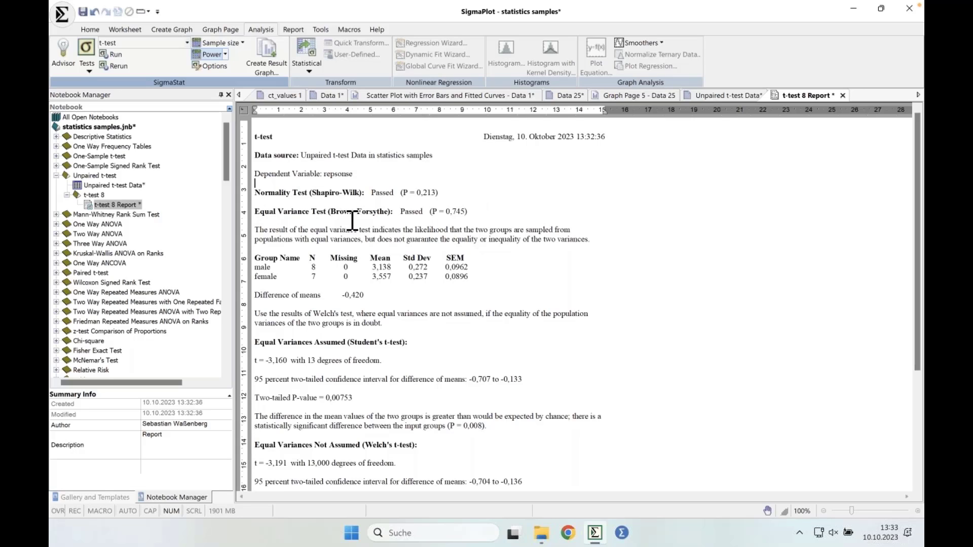
pyautogui.moveTo(439, 193); pyautogui.dragTo(256, 193)
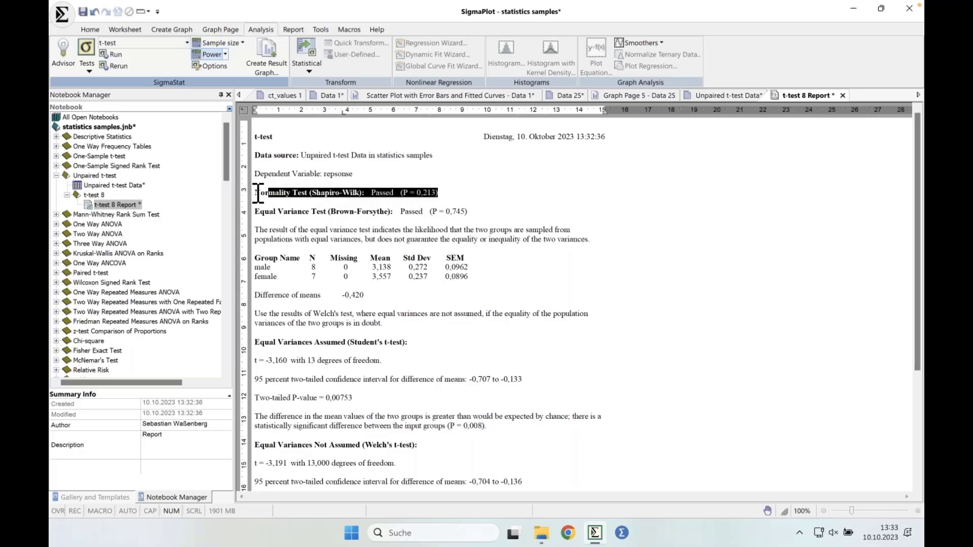
pyautogui.click(453, 194)
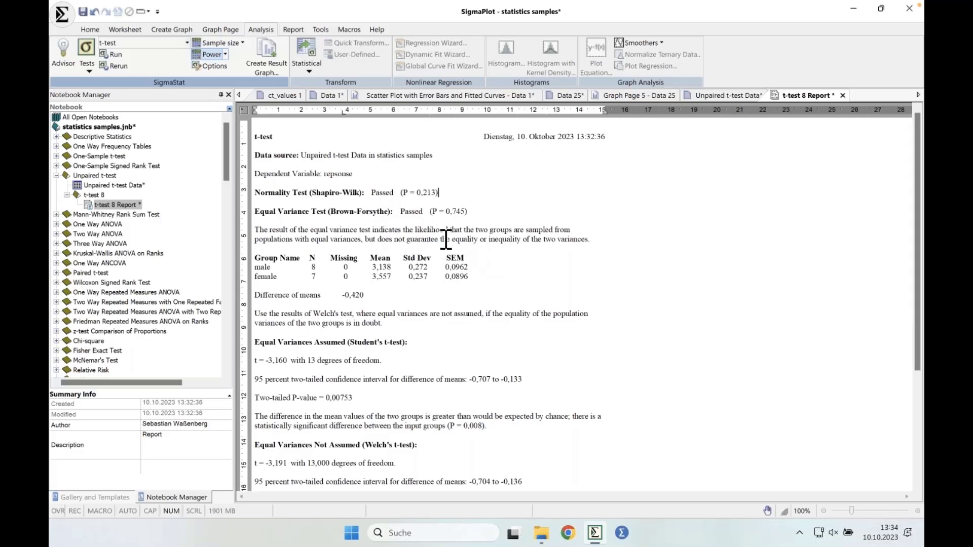
# Examine the Student's t-test section for its t value, confidence interval, two-tailed P-value and significance statement
pyautogui.scroll(-3, 369, 300)
pyautogui.scroll(3, 370, 300)
pyautogui.scroll(-3, 369, 300)
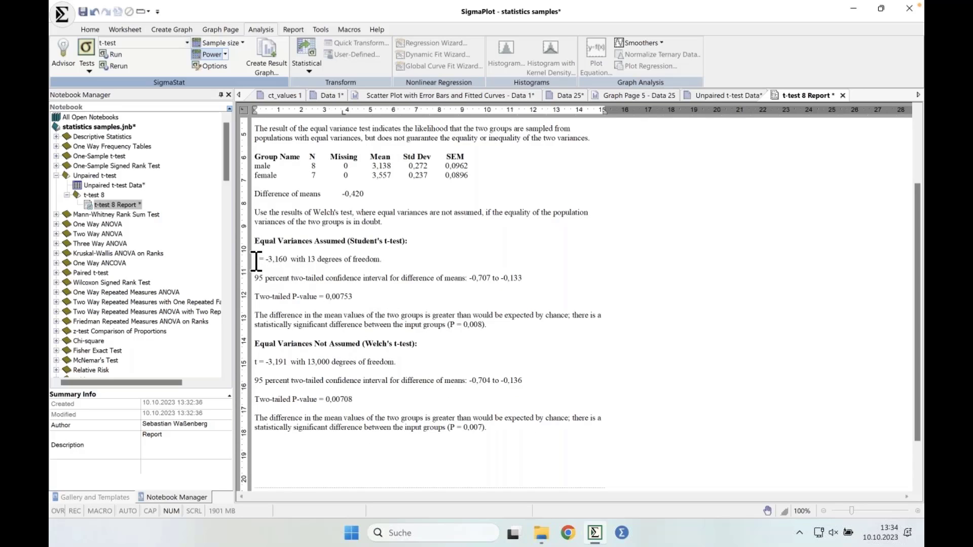
pyautogui.moveTo(255, 259); pyautogui.dragTo(385, 261)
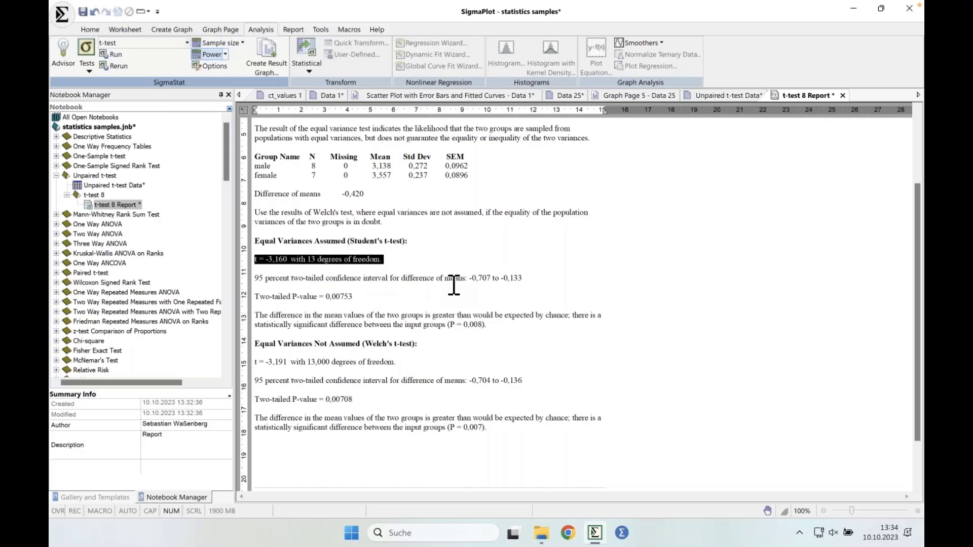
pyautogui.moveTo(525, 279); pyautogui.dragTo(469, 279)
pyautogui.moveTo(353, 297); pyautogui.dragTo(326, 296)
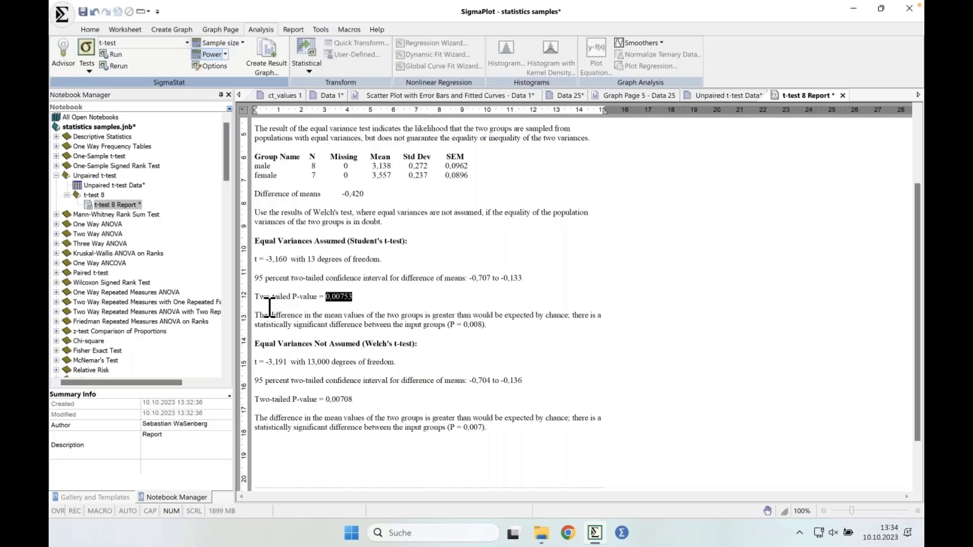
pyautogui.moveTo(255, 315); pyautogui.dragTo(445, 325)
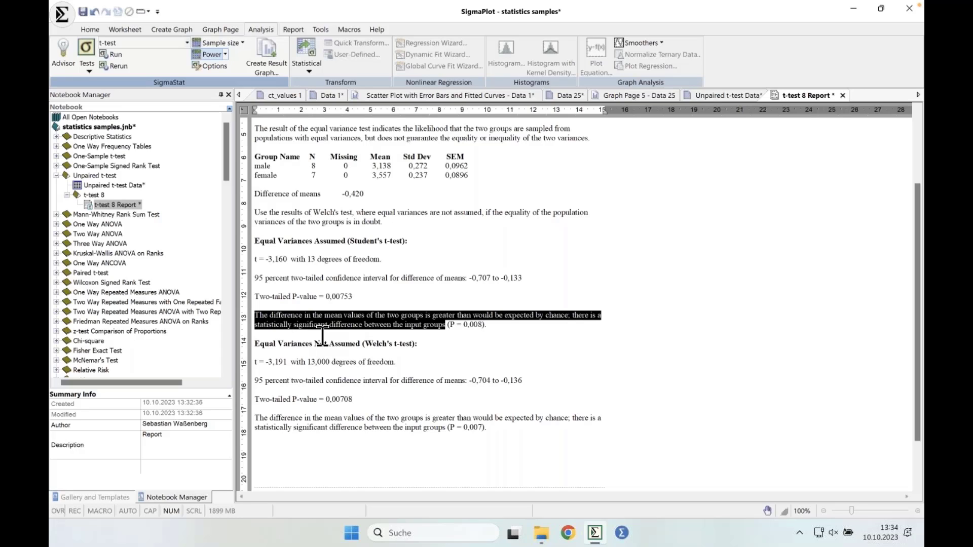
pyautogui.moveTo(467, 328); pyautogui.dragTo(485, 341)
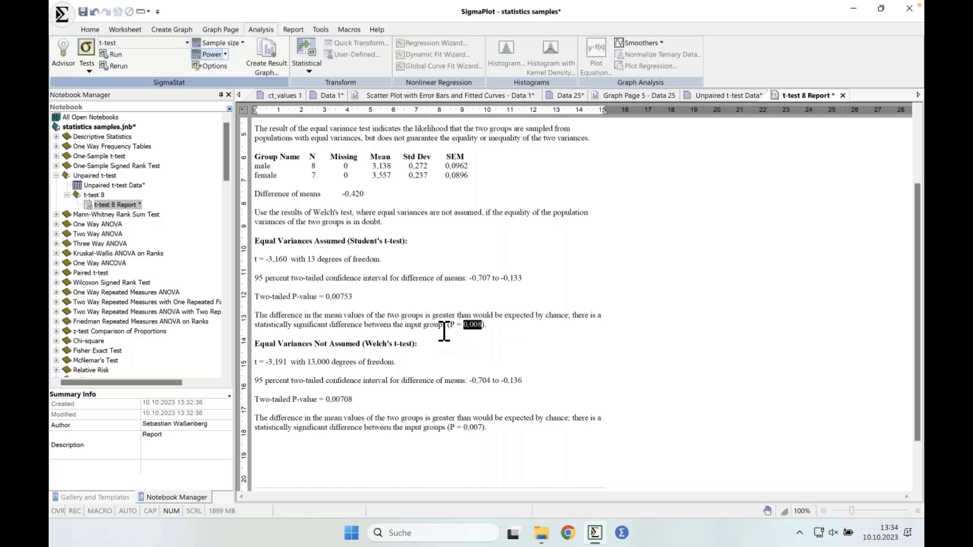
pyautogui.moveTo(352, 298); pyautogui.dragTo(329, 299)
pyautogui.click(384, 300)
# Review the whole t-test report from the normality test through the Welch's t-test section
pyautogui.scroll(1, 460, 376)
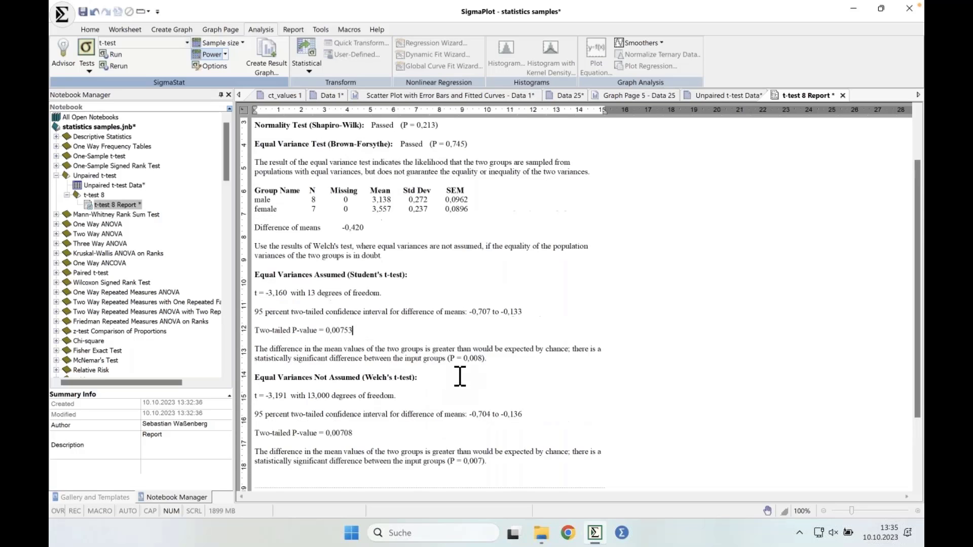
pyautogui.scroll(2, 459, 376)
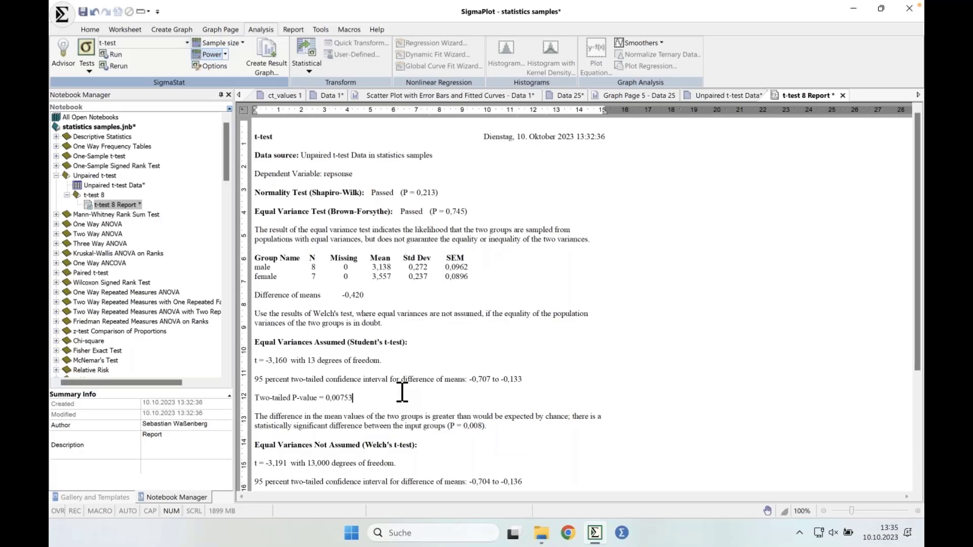
pyautogui.scroll(-6, 504, 369)
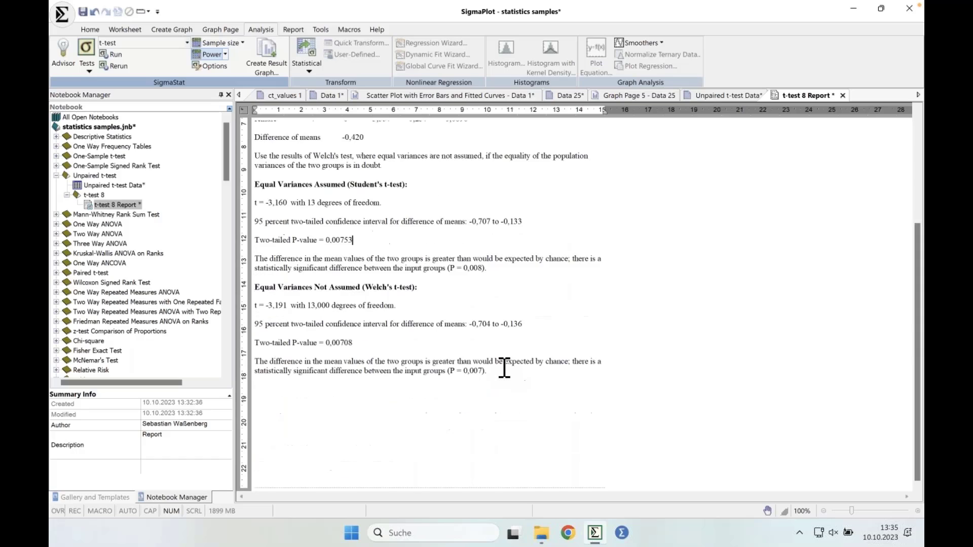
pyautogui.scroll(6, 505, 369)
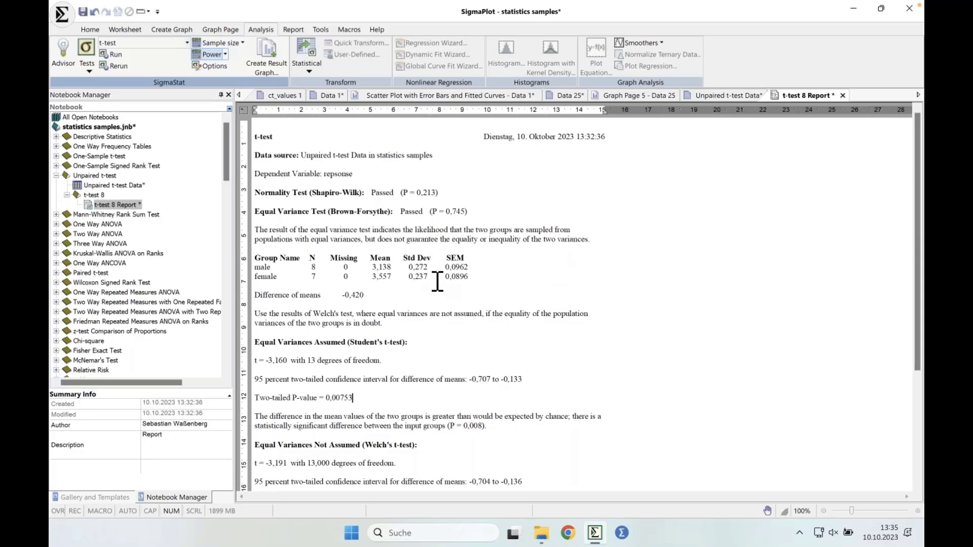
# Create a Bar Chart Column Means result graph from the t-test report
pyautogui.rightClick(487, 290)
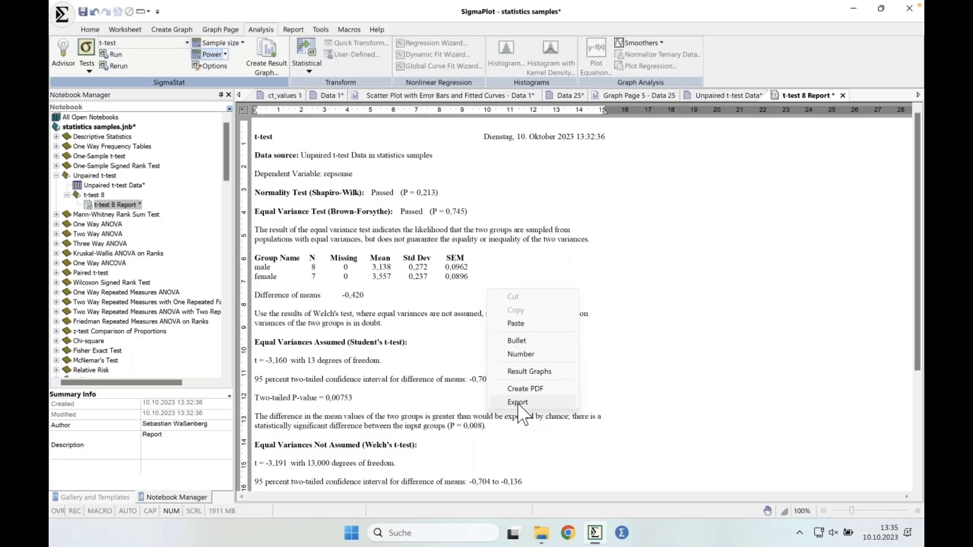
pyautogui.click(527, 372)
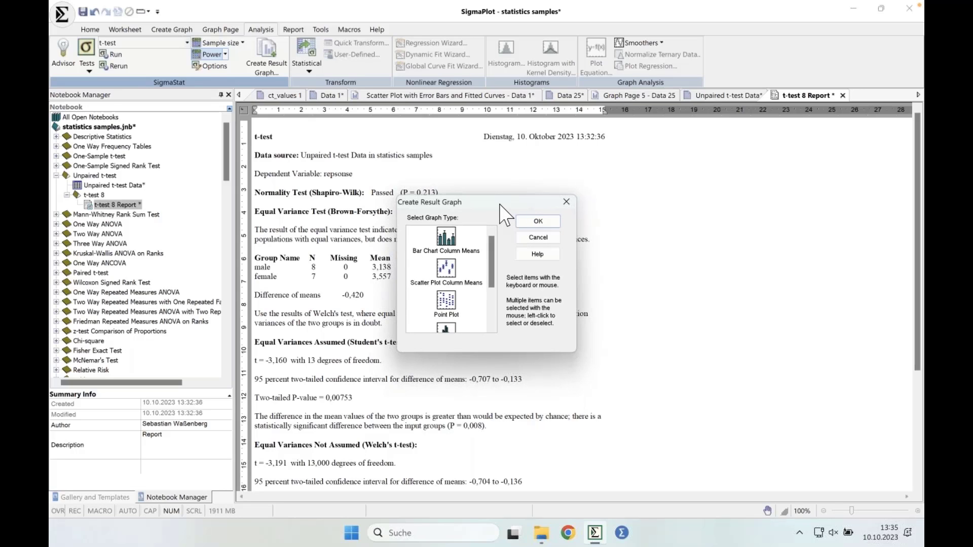
pyautogui.moveTo(479, 230)
pyautogui.mouseDown()
pyautogui.moveTo(482, 276)
pyautogui.moveTo(484, 240)
pyautogui.mouseUp()
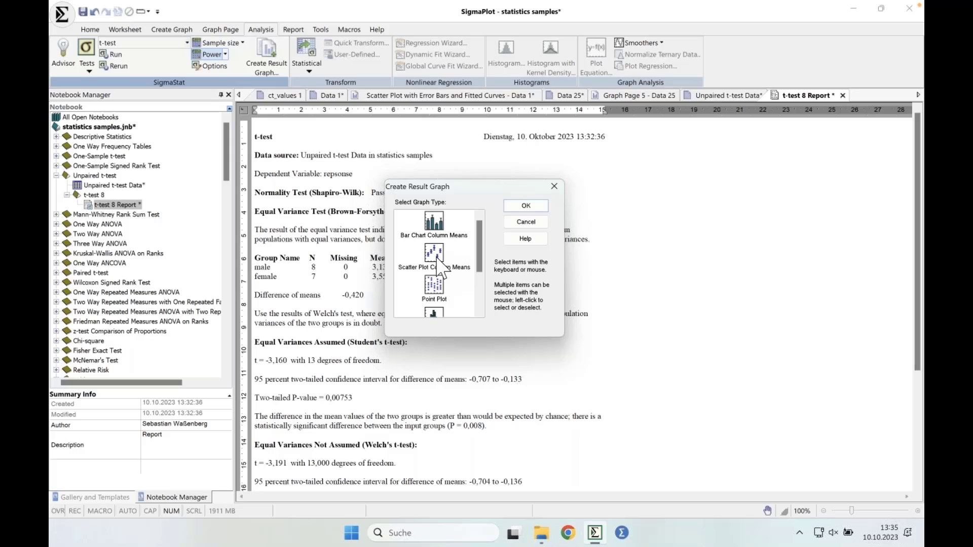
pyautogui.click(442, 229)
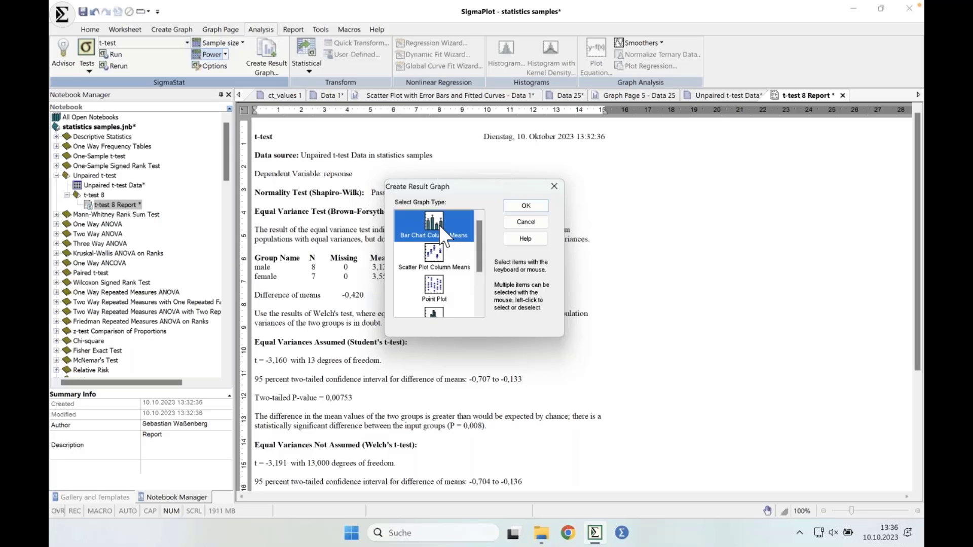
pyautogui.click(525, 206)
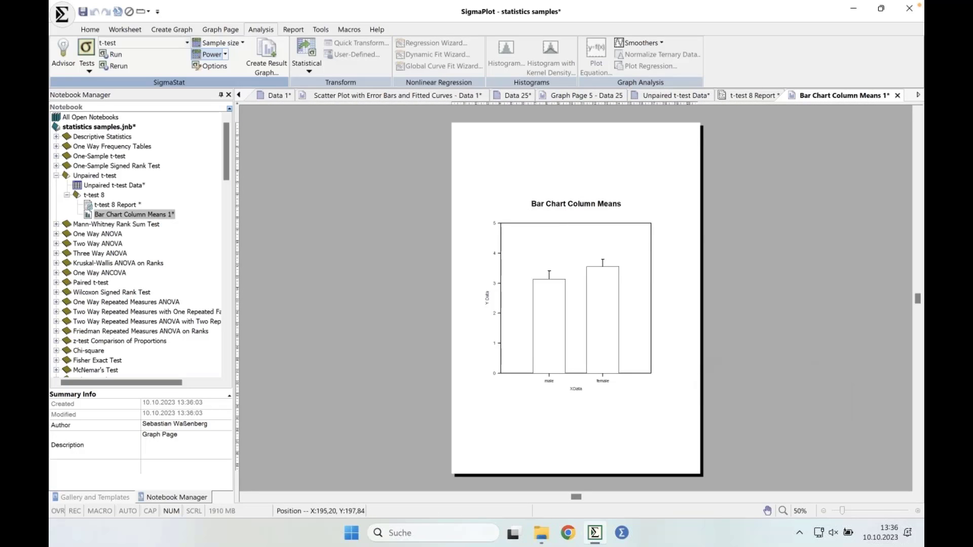
# Enlarge the bar chart page to 90% and inspect the data values of the male and female bars
pyautogui.click(805, 513)
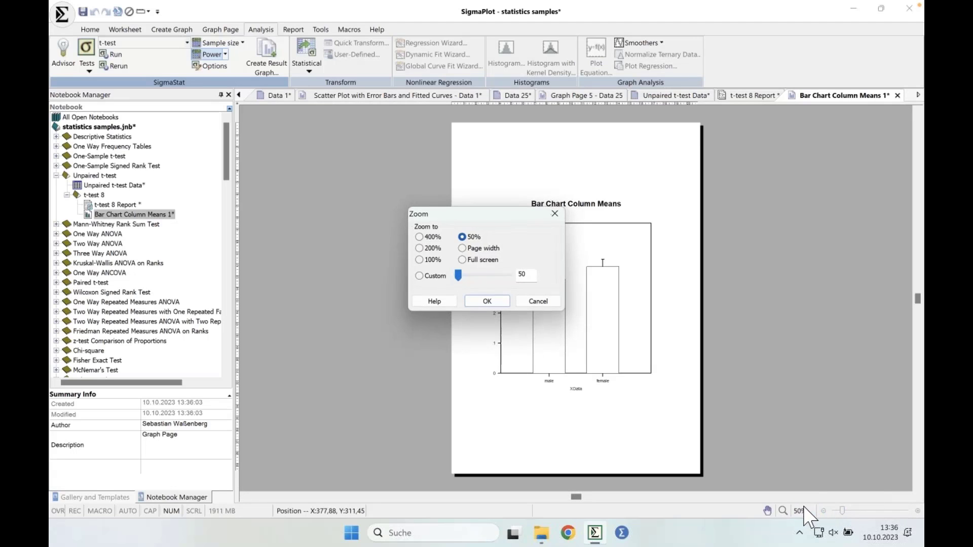
pyautogui.click(426, 260)
pyautogui.click(502, 304)
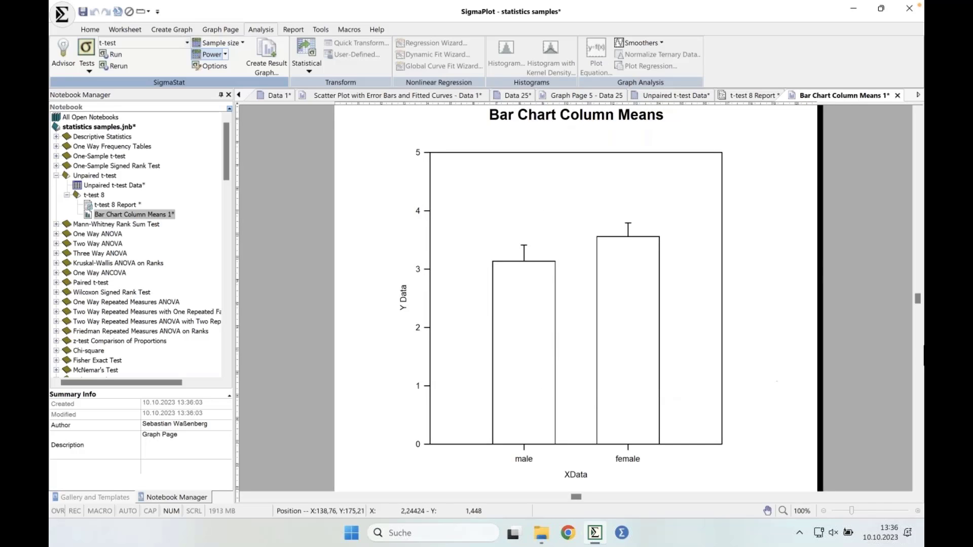
pyautogui.click(823, 511)
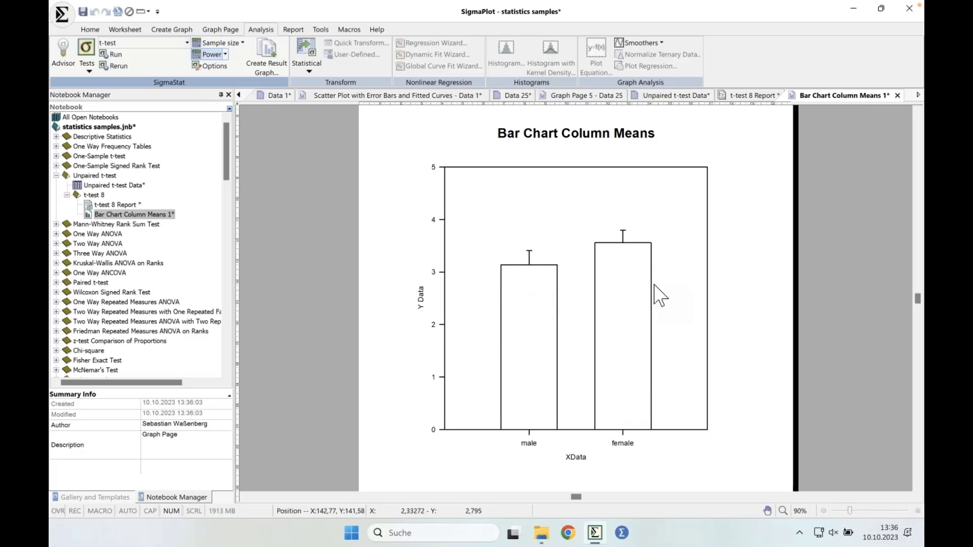
pyautogui.moveTo(551, 289)
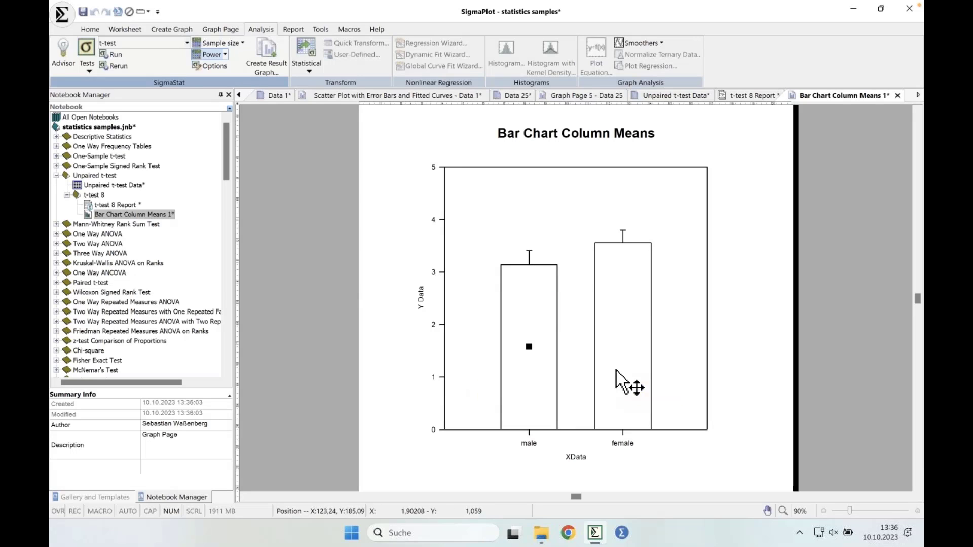
pyautogui.moveTo(614, 268)
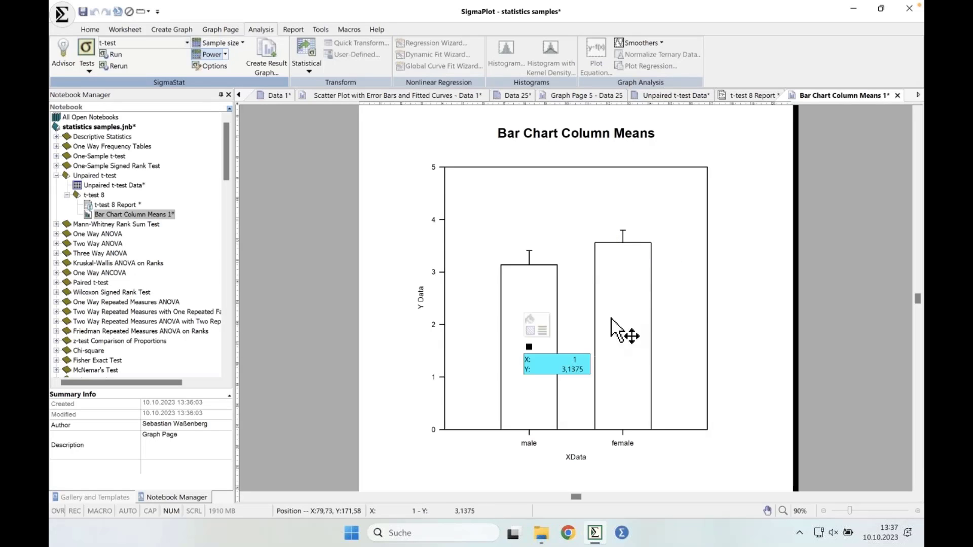
# Open the bar chart's Graph Properties and examine the plot's fill, bar width and error bar settings
pyautogui.rightClick(647, 278)
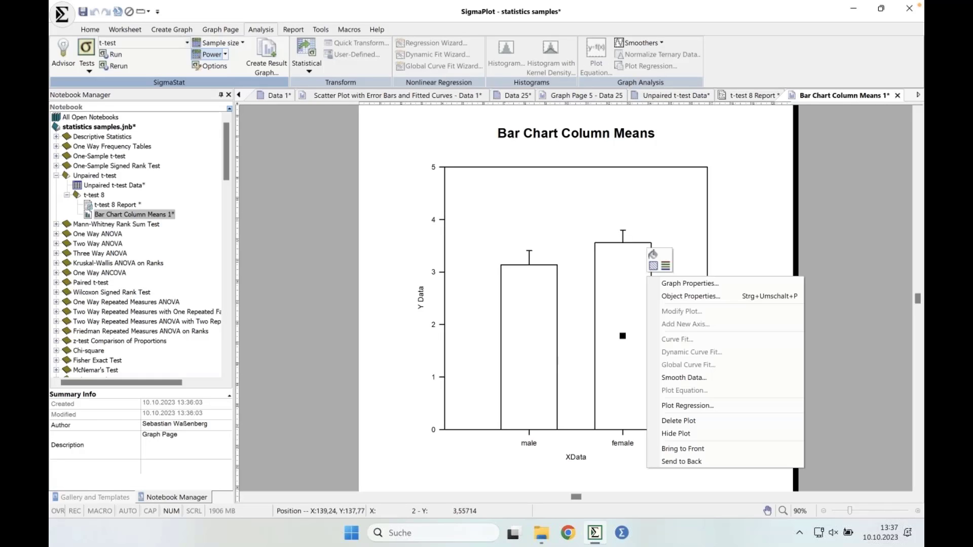
pyautogui.click(676, 284)
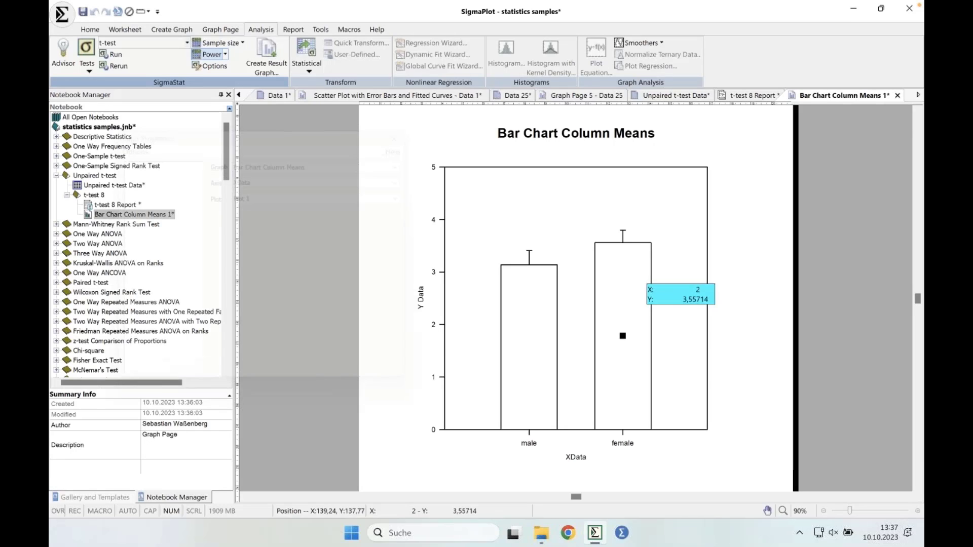
pyautogui.moveTo(308, 152); pyautogui.dragTo(325, 161)
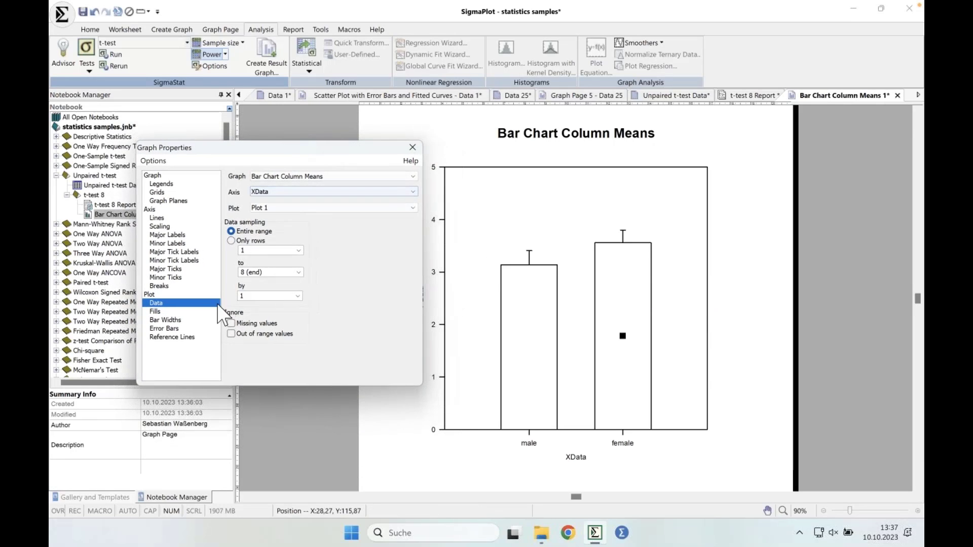
pyautogui.click(192, 312)
pyautogui.click(194, 320)
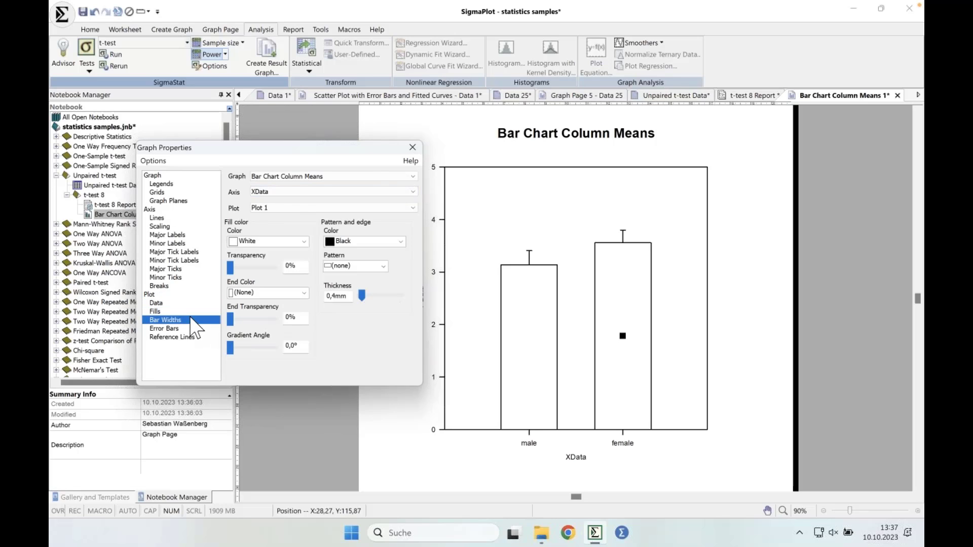
pyautogui.click(195, 329)
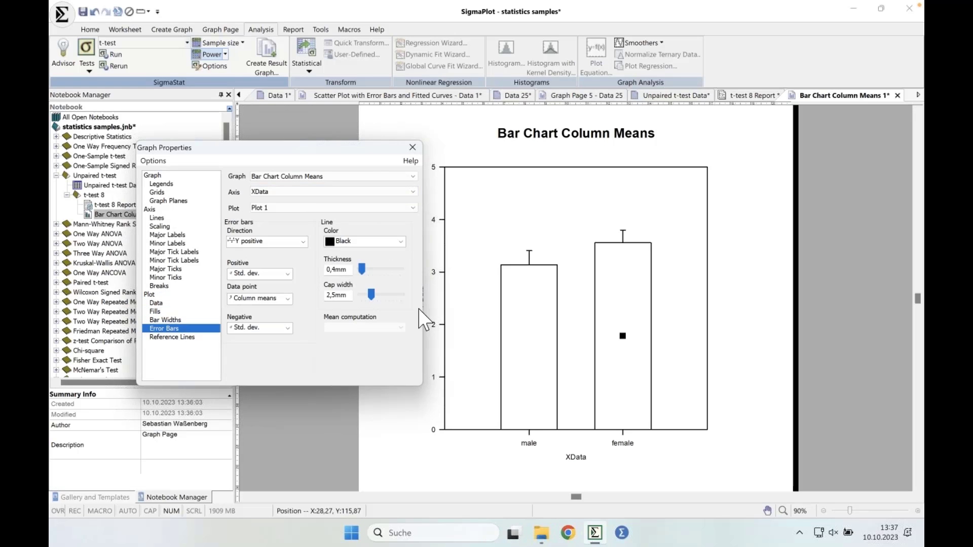
# Examine the axis line settings for the XData and Y Data axes and check the plots available for editing
pyautogui.moveTo(291, 147); pyautogui.dragTo(221, 146)
pyautogui.click(101, 218)
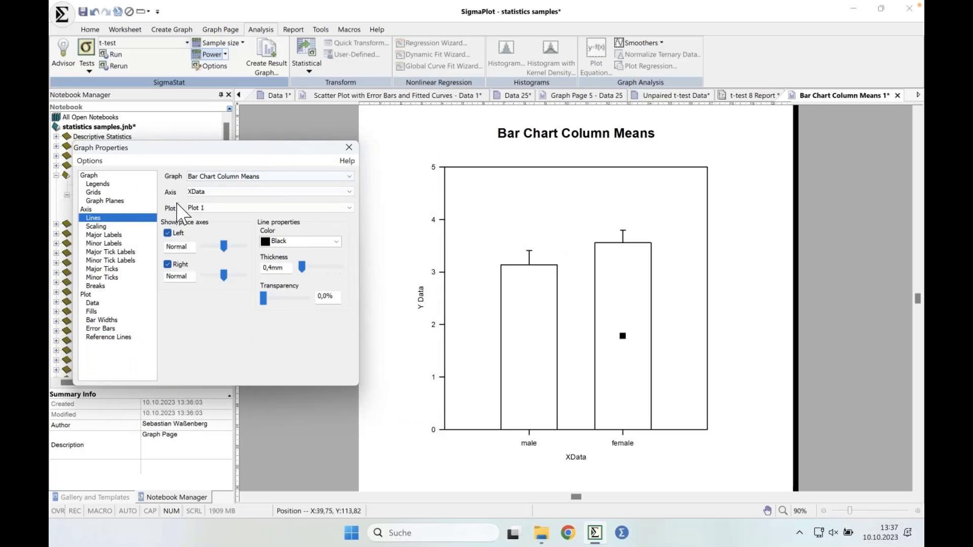
pyautogui.click(224, 191)
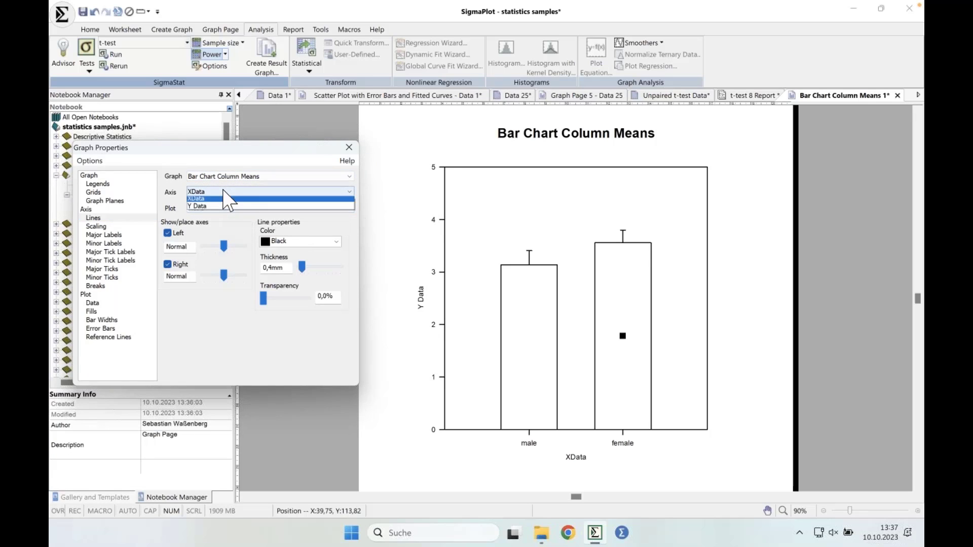
pyautogui.click(218, 208)
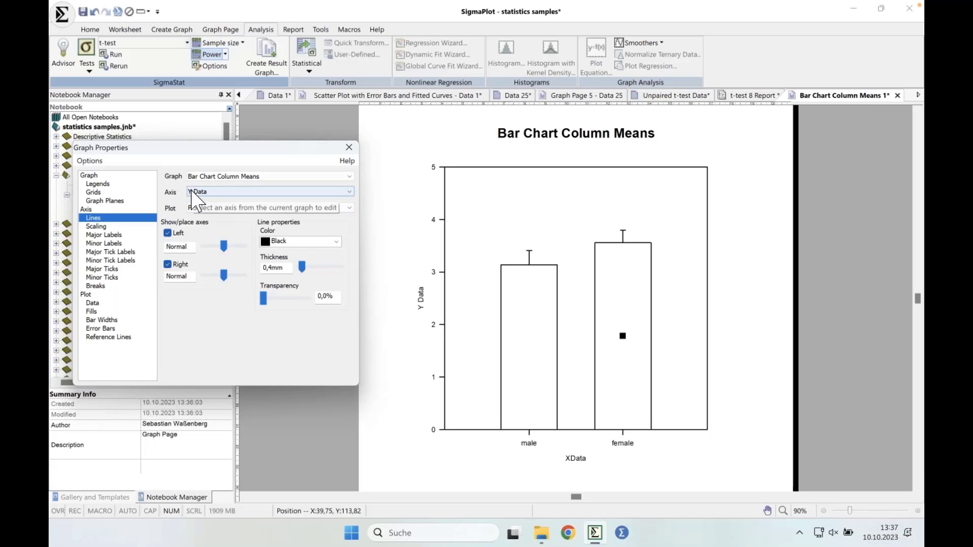
pyautogui.click(209, 192)
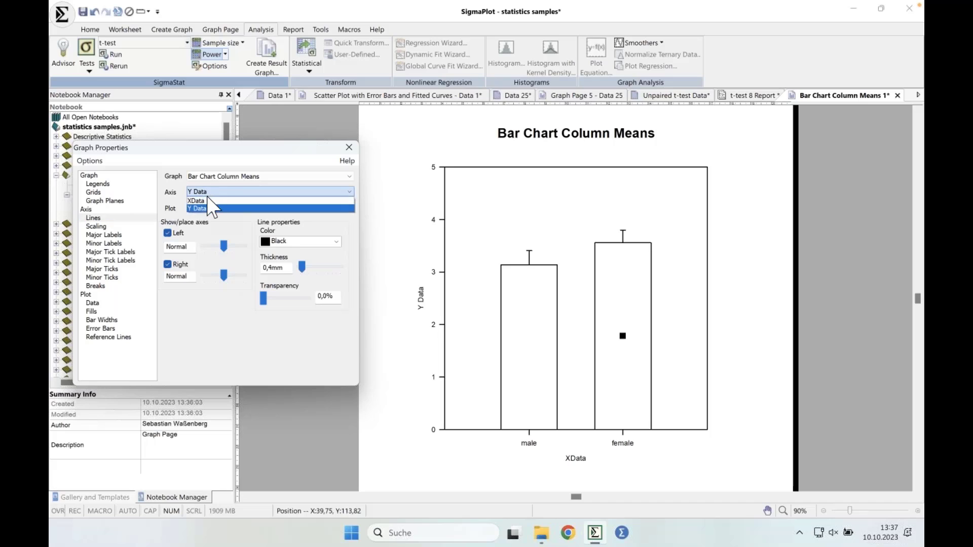
pyautogui.click(209, 201)
pyautogui.click(206, 208)
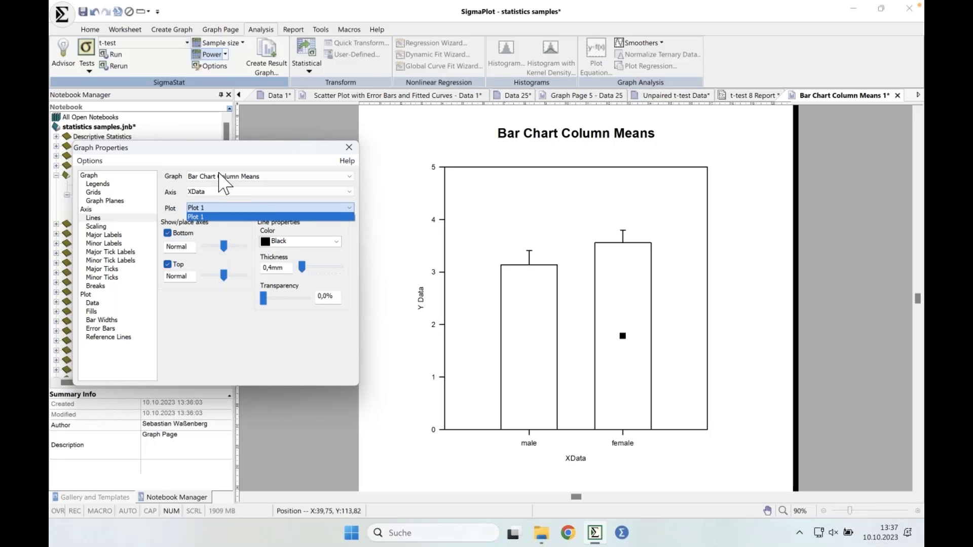
pyautogui.click(232, 149)
# Review the Y Data axis's scaling, label and tick label settings, ending at its break settings
pyautogui.click(224, 194)
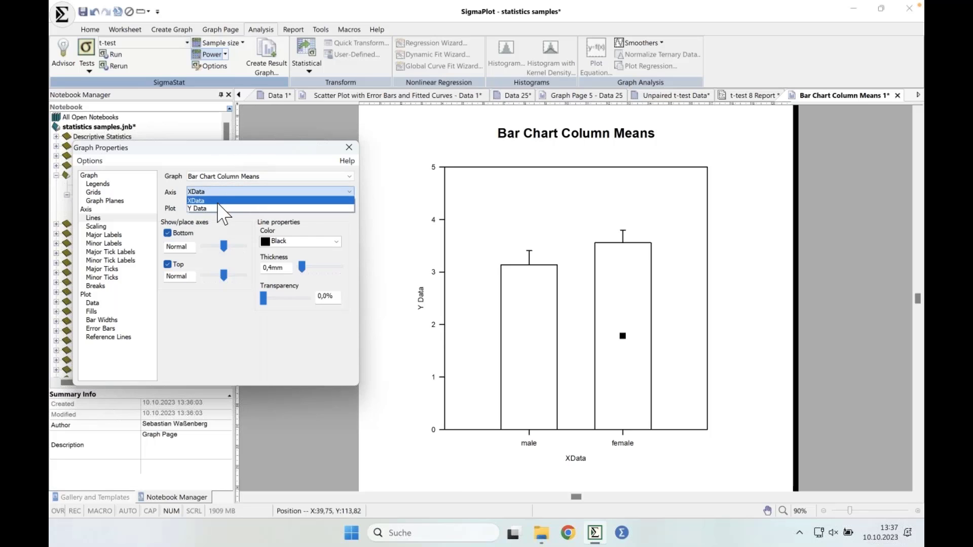
pyautogui.click(213, 208)
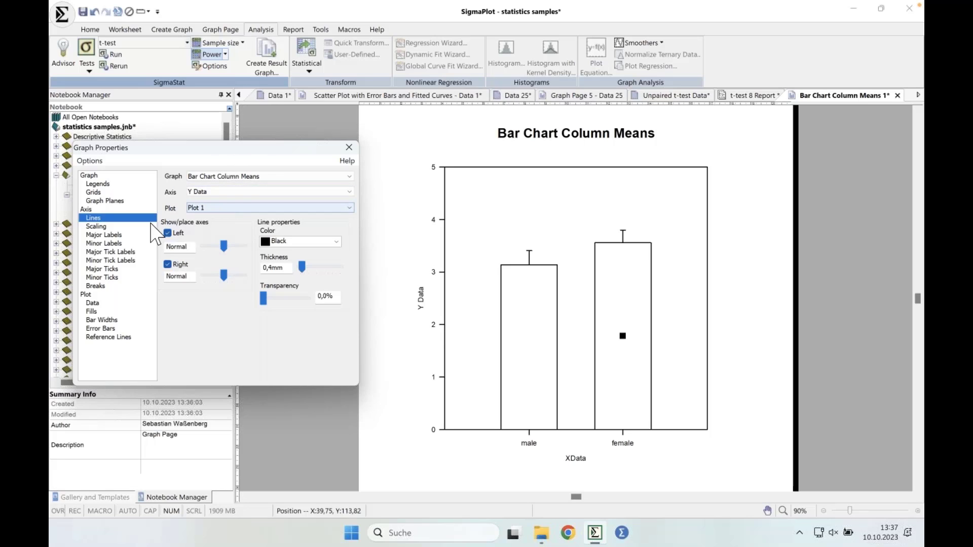
pyautogui.click(122, 227)
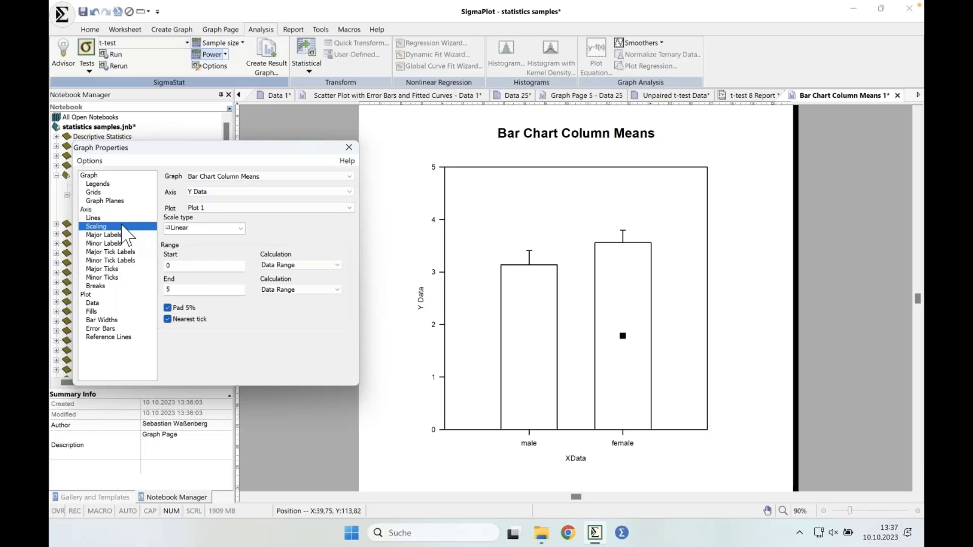
pyautogui.click(119, 235)
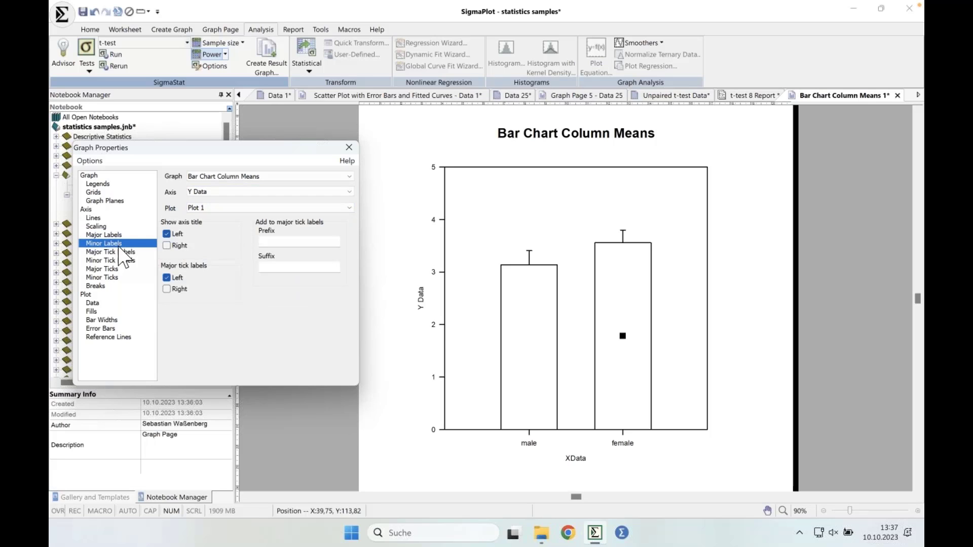
pyautogui.click(119, 251)
pyautogui.click(107, 286)
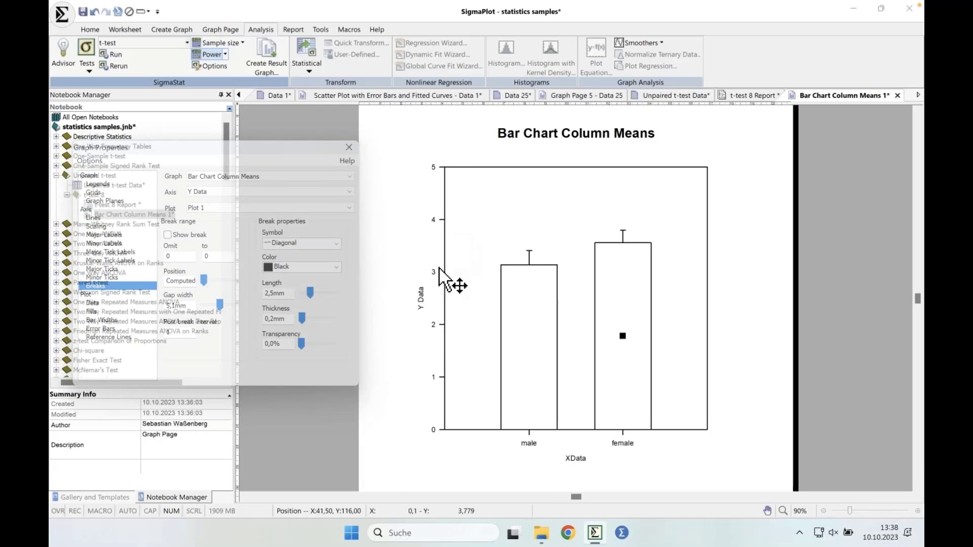
# Show a break on the Y Data axis that omits the range up to 2,5
pyautogui.moveTo(284, 151); pyautogui.dragTo(309, 180)
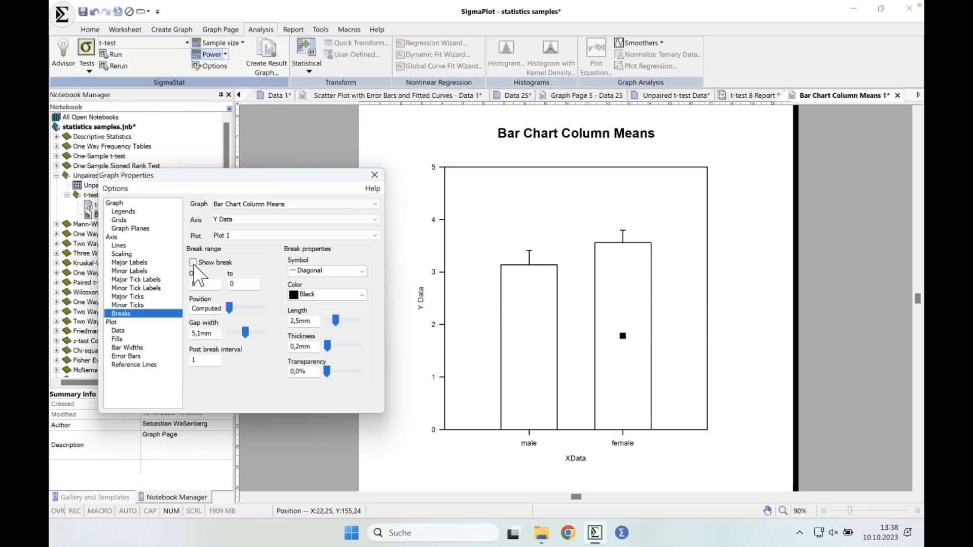
pyautogui.click(193, 263)
pyautogui.doubleClick(233, 284)
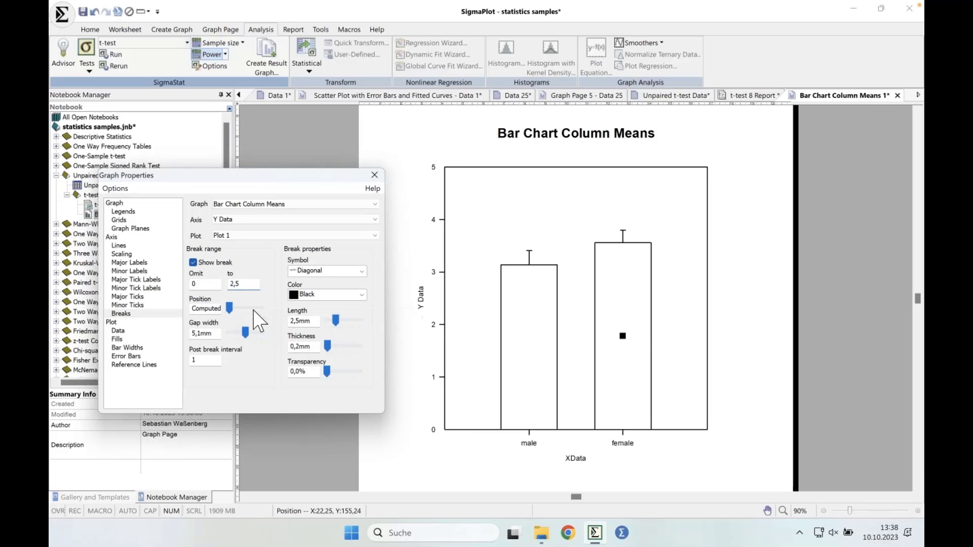
pyautogui.press('Return')
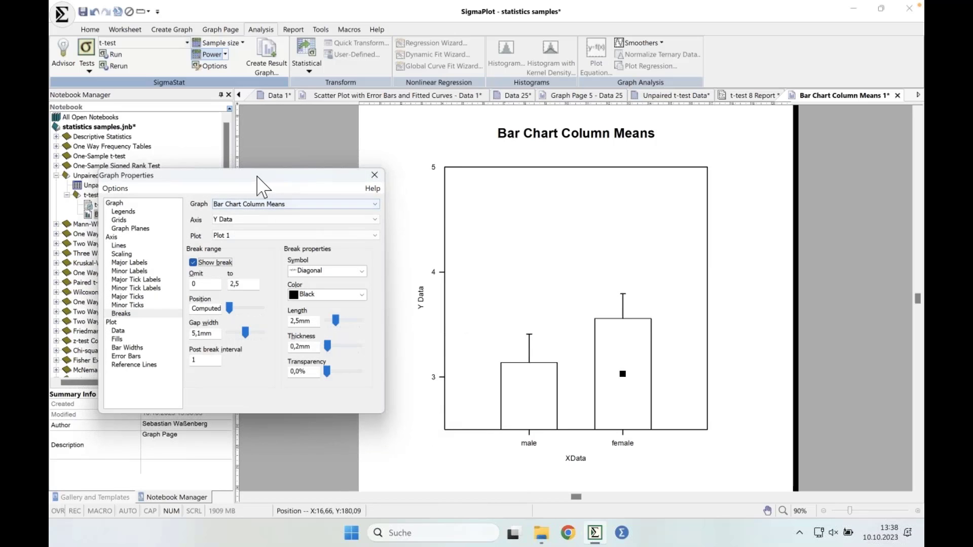
# Set the start of the Y Data axis break's omitted range to 1
pyautogui.moveTo(264, 177); pyautogui.dragTo(277, 168)
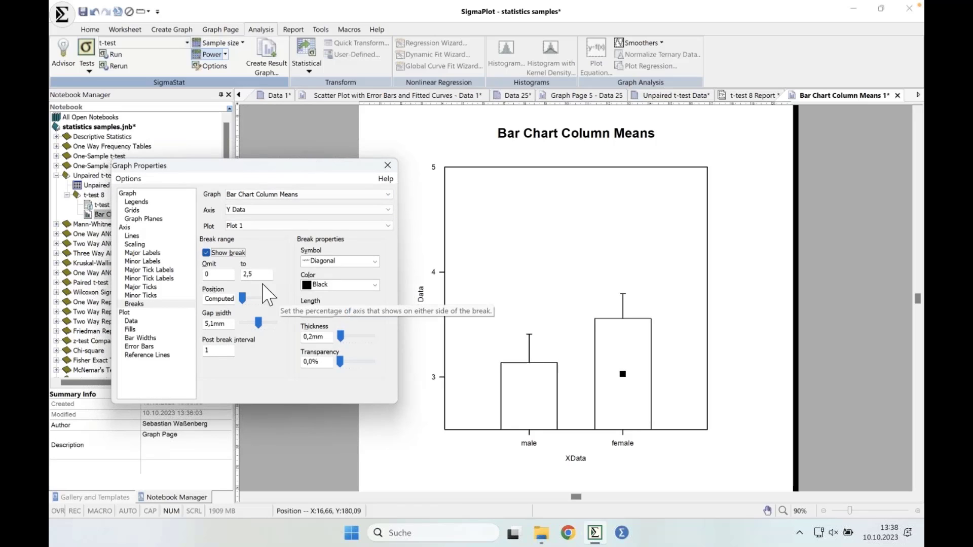
pyautogui.click(218, 274)
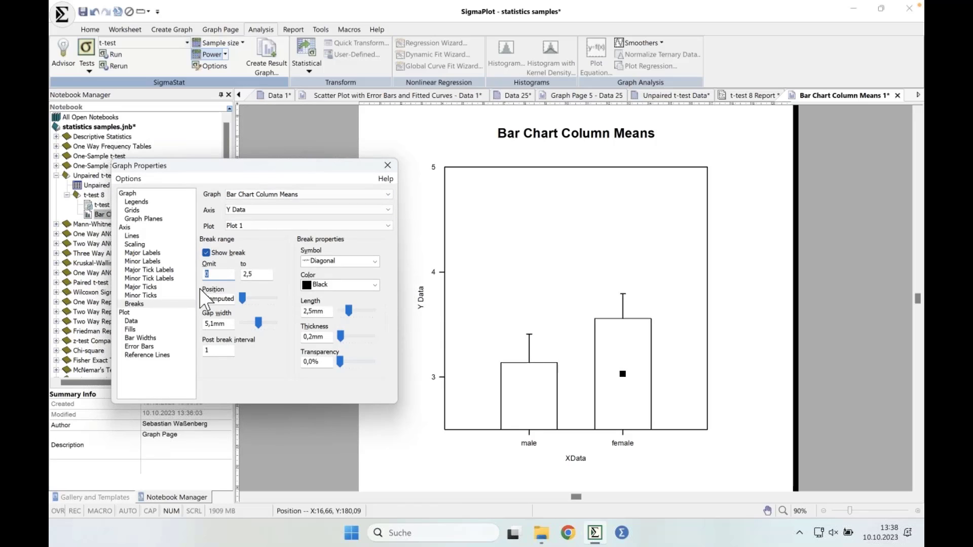
pyautogui.press('Return')
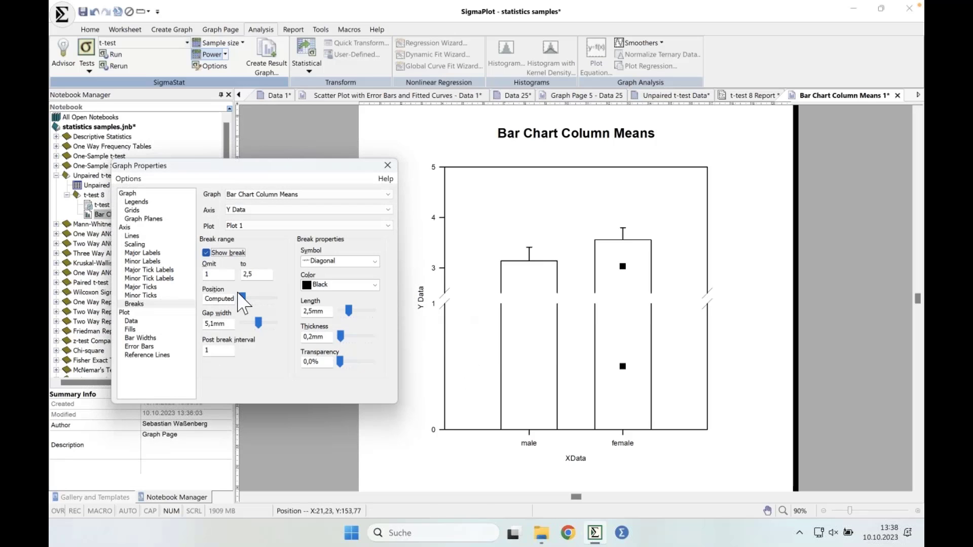
# Try the Y Data axis break with its omitted range starting at 0, and restore the start to 1
pyautogui.click(202, 274)
pyautogui.press('Return')
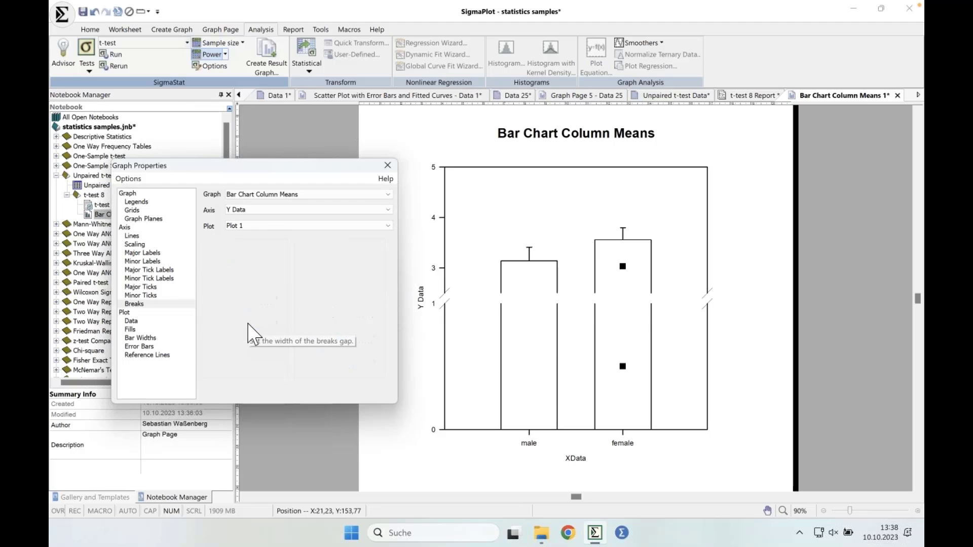
pyautogui.moveTo(211, 272); pyautogui.dragTo(193, 272)
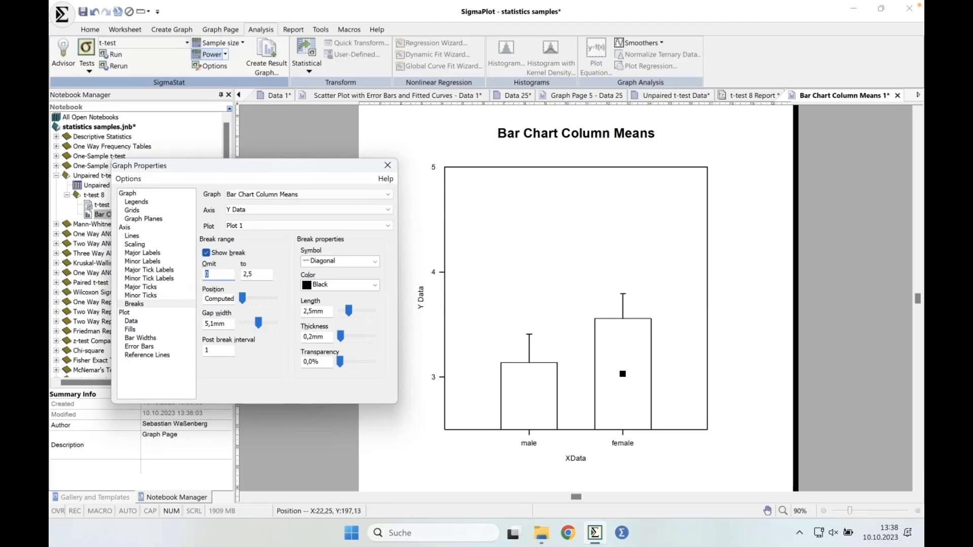
pyautogui.press('Return')
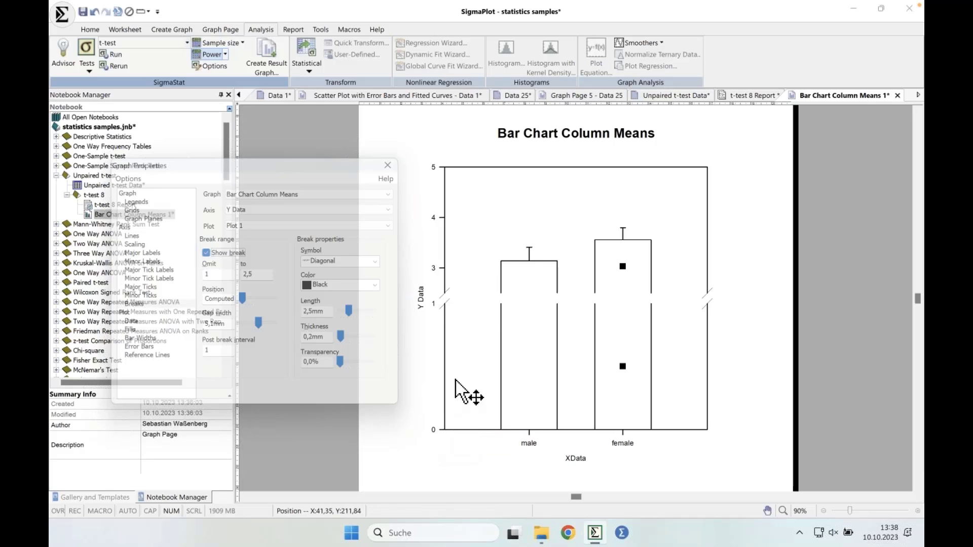
# Examine the broken Y axis and the plot's data and fill settings, and close Graph Properties
pyautogui.hscroll(-1, 456, 321)
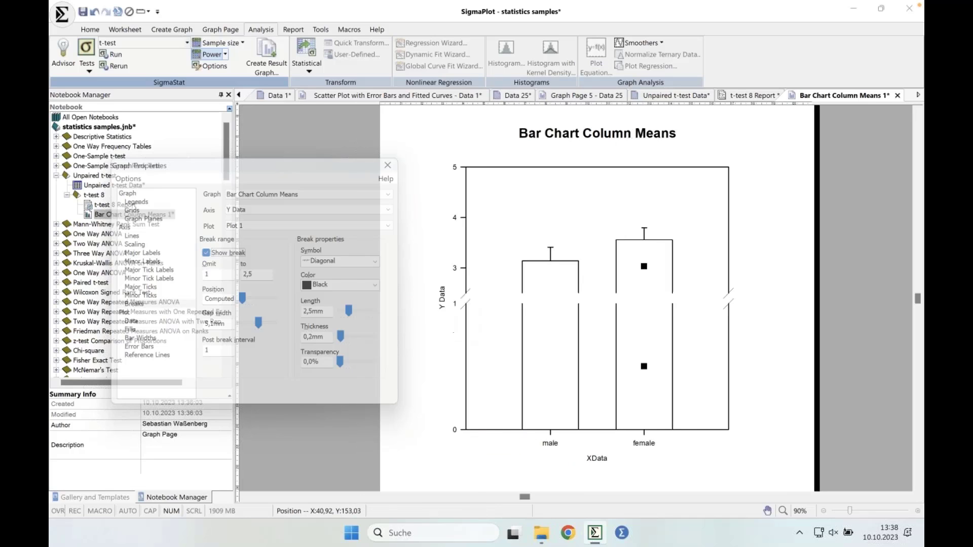
pyautogui.moveTo(334, 168); pyautogui.dragTo(356, 174)
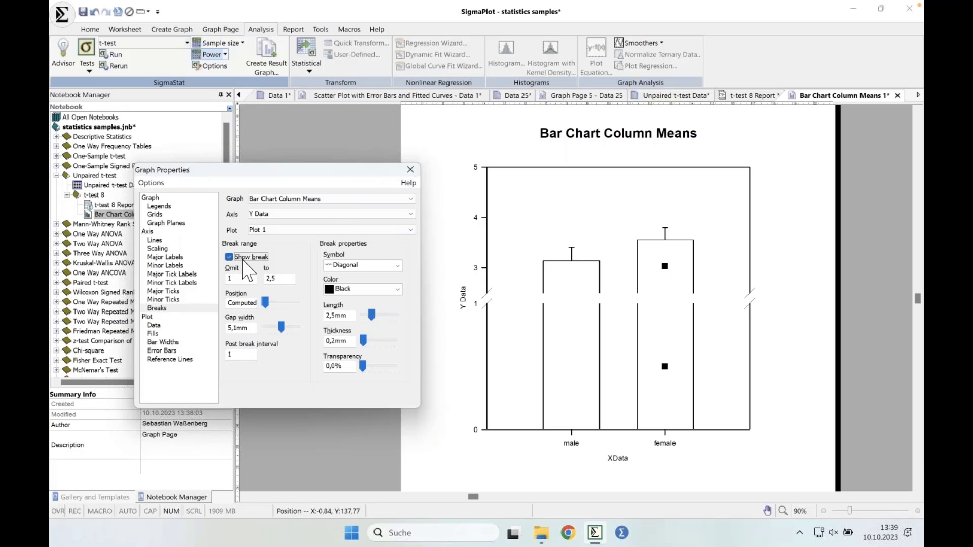
pyautogui.moveTo(263, 166); pyautogui.dragTo(286, 159)
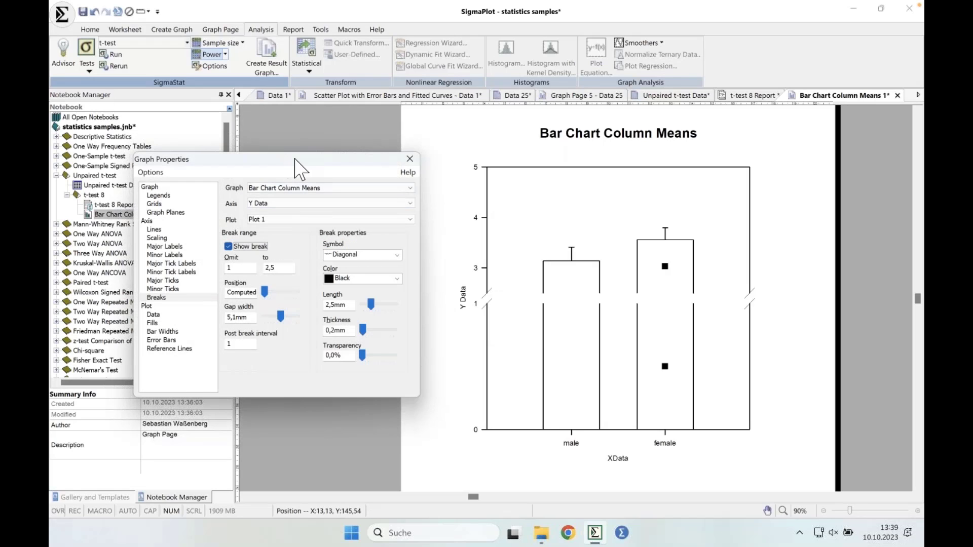
pyautogui.moveTo(287, 160); pyautogui.dragTo(299, 160)
pyautogui.click(168, 315)
pyautogui.click(166, 323)
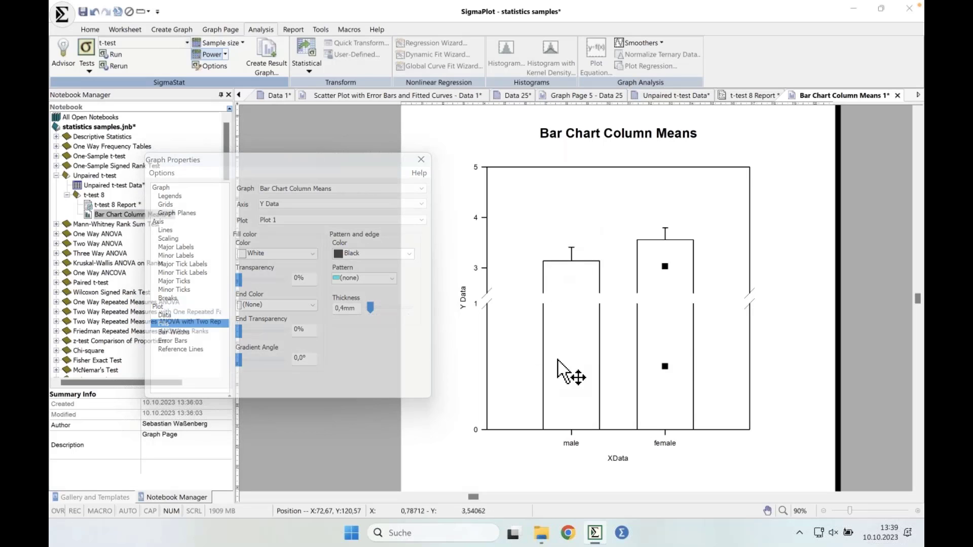
pyautogui.click(421, 159)
# Collapse the Unpaired t-test section and the whole statistics samples.jnb notebook in the notebook tree
pyautogui.click(56, 176)
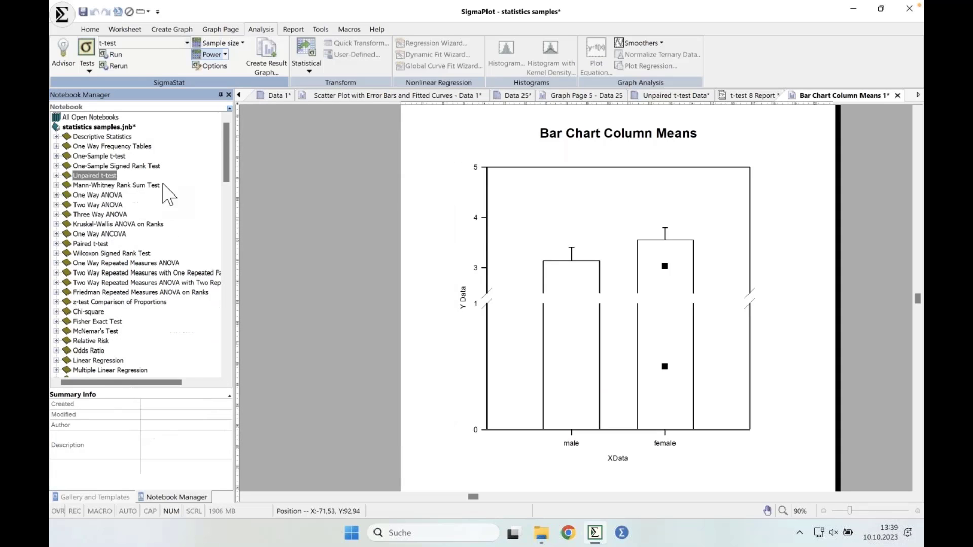
pyautogui.click(57, 128)
pyautogui.click(56, 127)
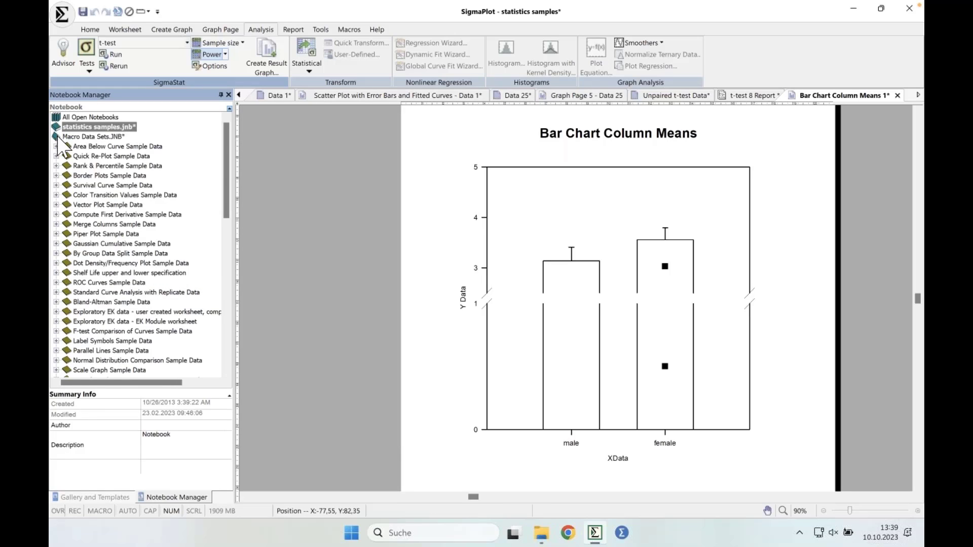
# Collapse the Macro Data Sets.JNB notebook and open the Box Plot graph page of Example 5 in Samples.jnb
pyautogui.click(56, 137)
pyautogui.click(57, 146)
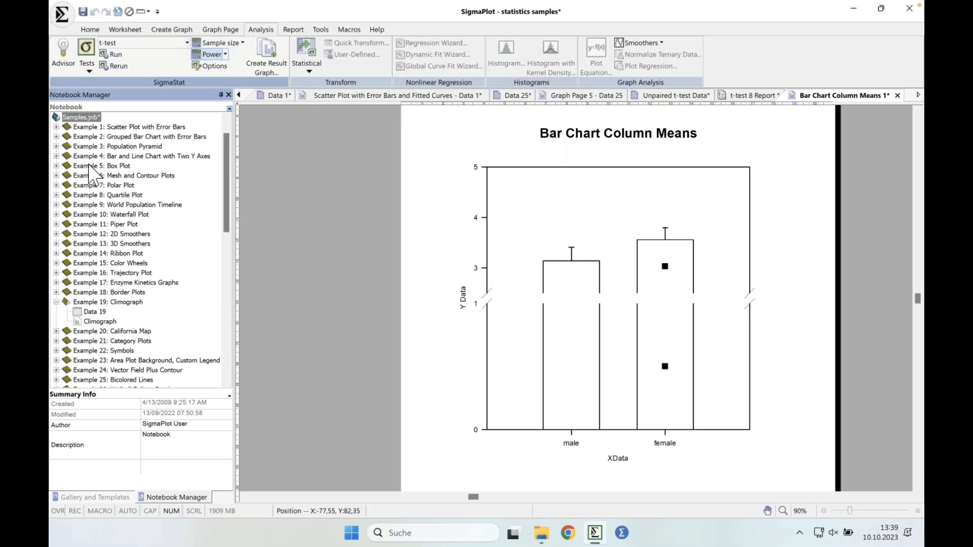
pyautogui.click(72, 166)
pyautogui.doubleClick(71, 167)
pyautogui.doubleClick(79, 186)
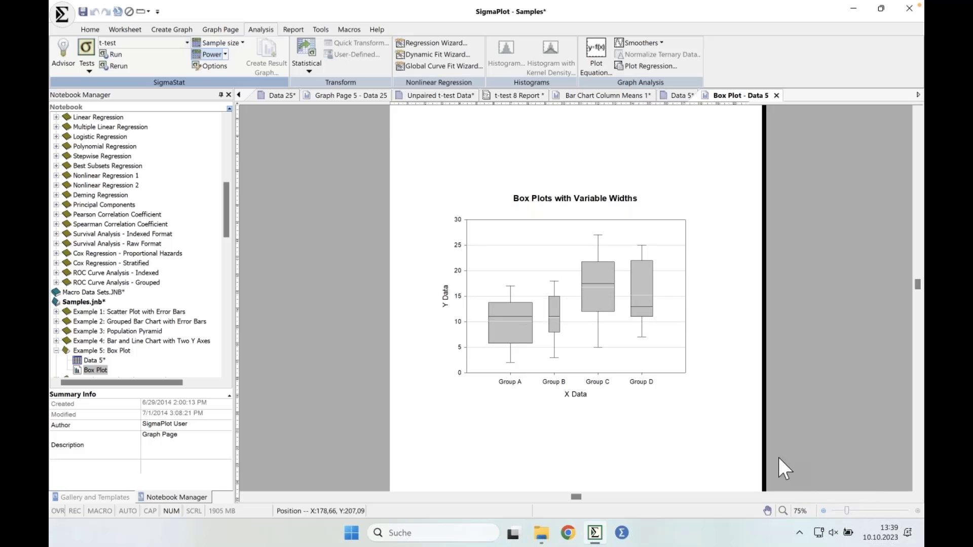
# Enlarge the Box Plots with Variable Widths graph to 120% and examine the boxes of Groups A to D
pyautogui.click(918, 512)
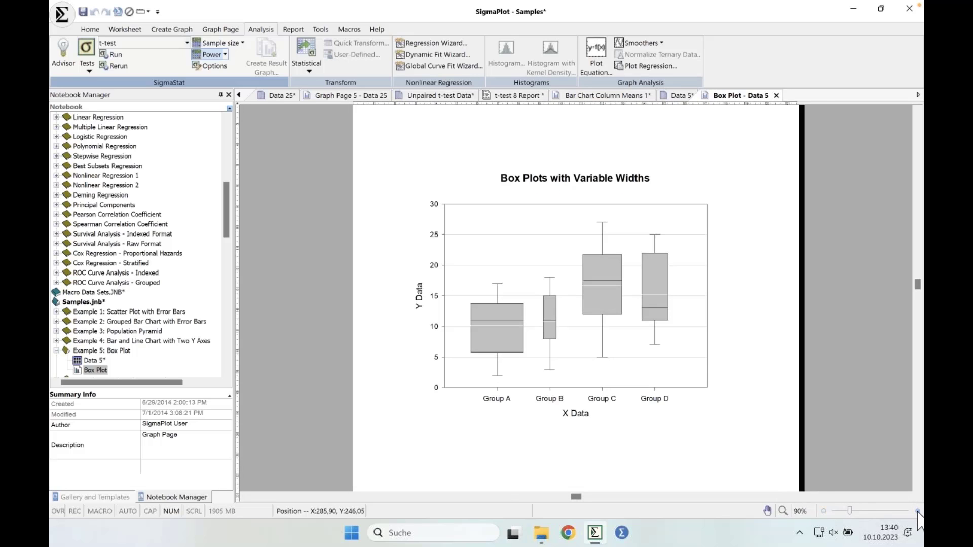
pyautogui.click(917, 511)
pyautogui.click(918, 512)
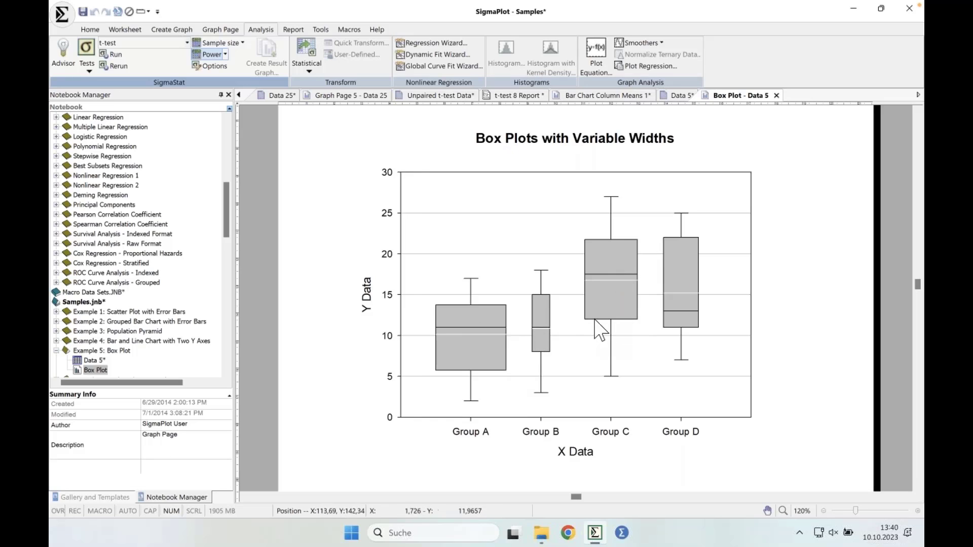
pyautogui.moveTo(611, 238)
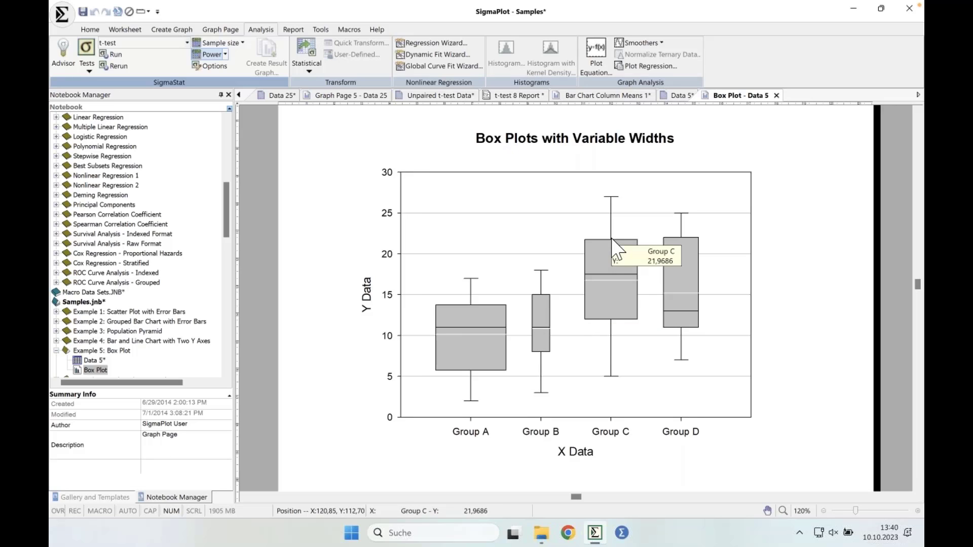
pyautogui.moveTo(634, 316)
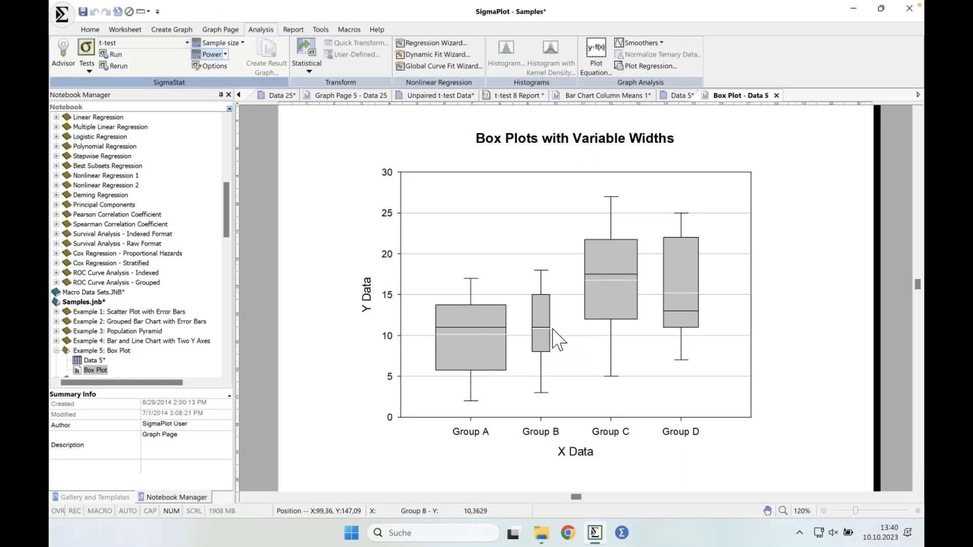
pyautogui.moveTo(553, 330)
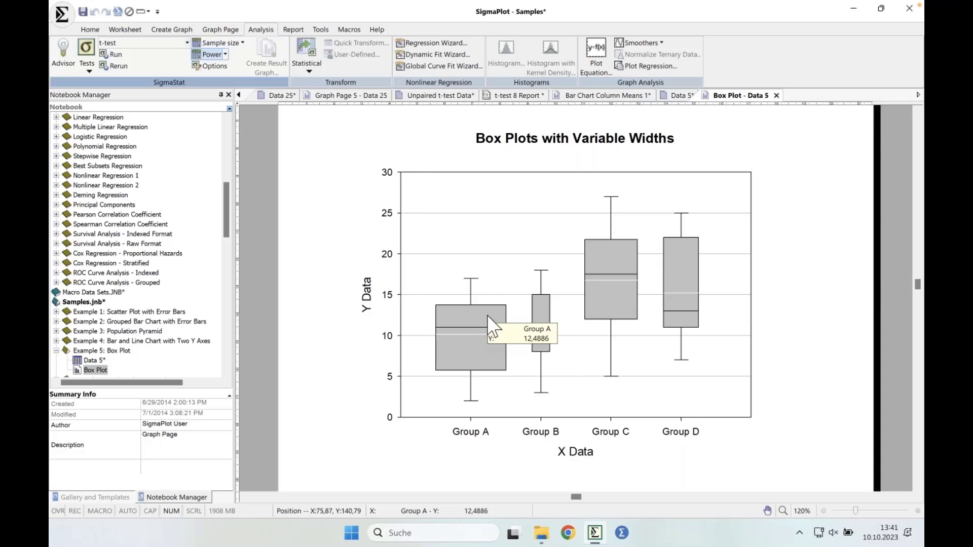
pyautogui.moveTo(540, 304)
pyautogui.moveTo(685, 294)
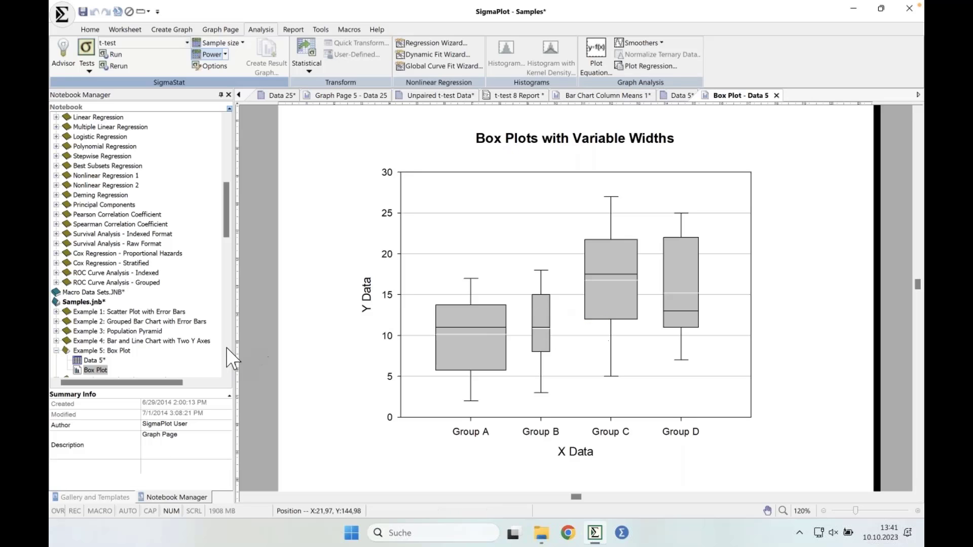
# Open the Data 5 worksheet of Example 5 and highlight its 2-Box Widths column
pyautogui.click(81, 360)
pyautogui.doubleClick(81, 360)
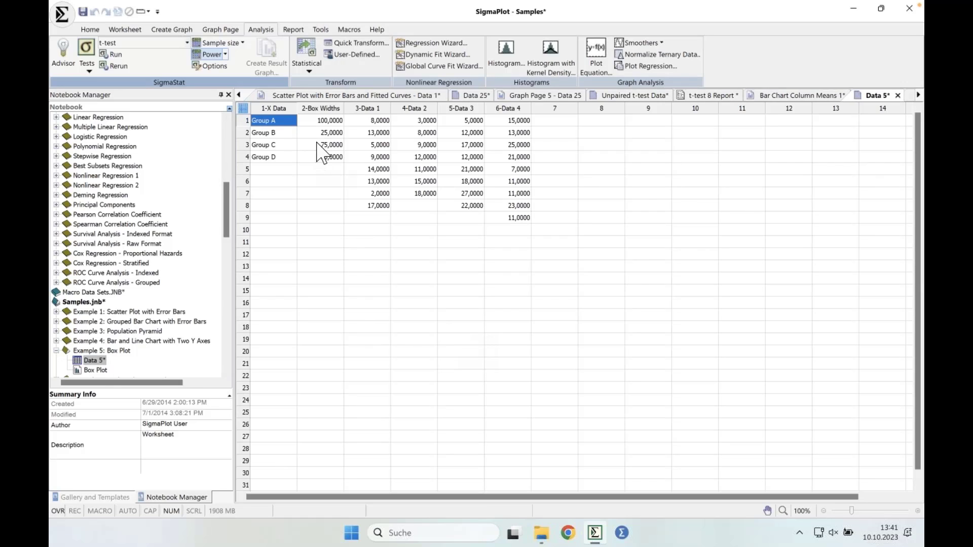
pyautogui.click(321, 108)
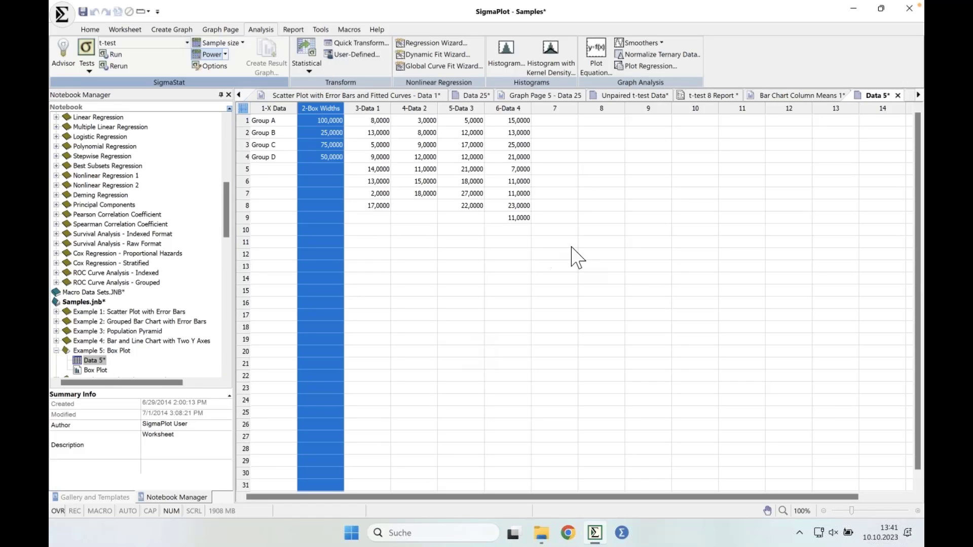
# Return to the box plot and inspect the column assigned to the bar thickness under Bar Widths in Graph Properties, and close the properties
pyautogui.click(806, 95)
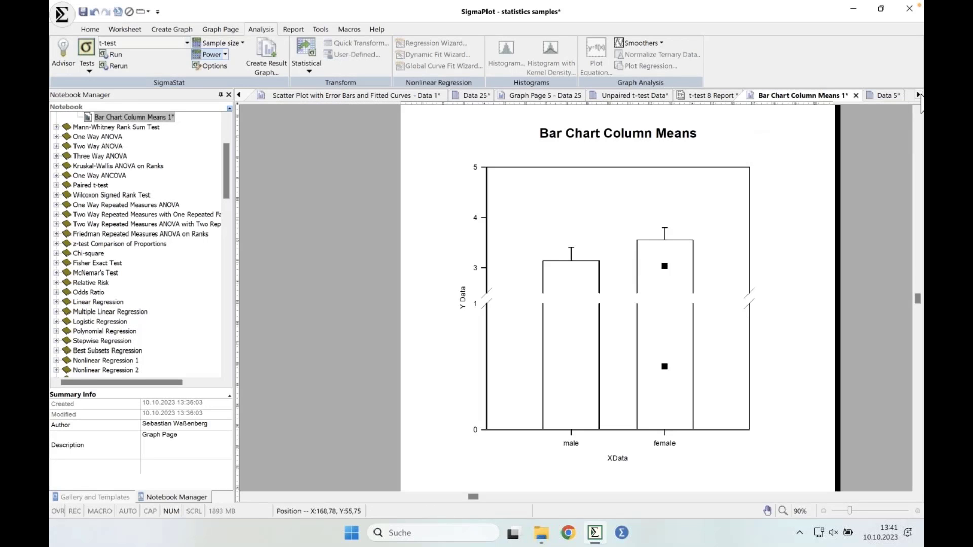
pyautogui.click(919, 95)
pyautogui.click(753, 96)
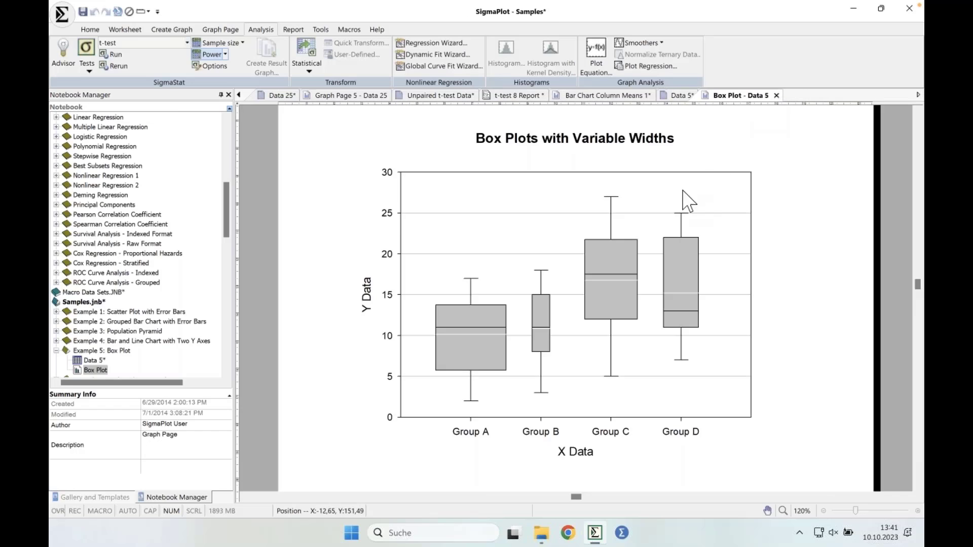
pyautogui.rightClick(607, 247)
pyautogui.click(633, 253)
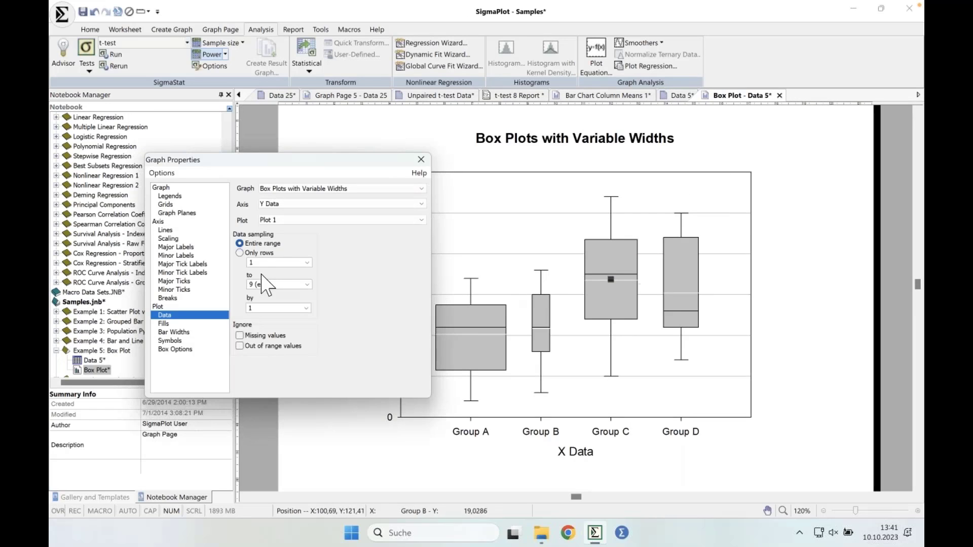
pyautogui.moveTo(304, 160); pyautogui.dragTo(265, 165)
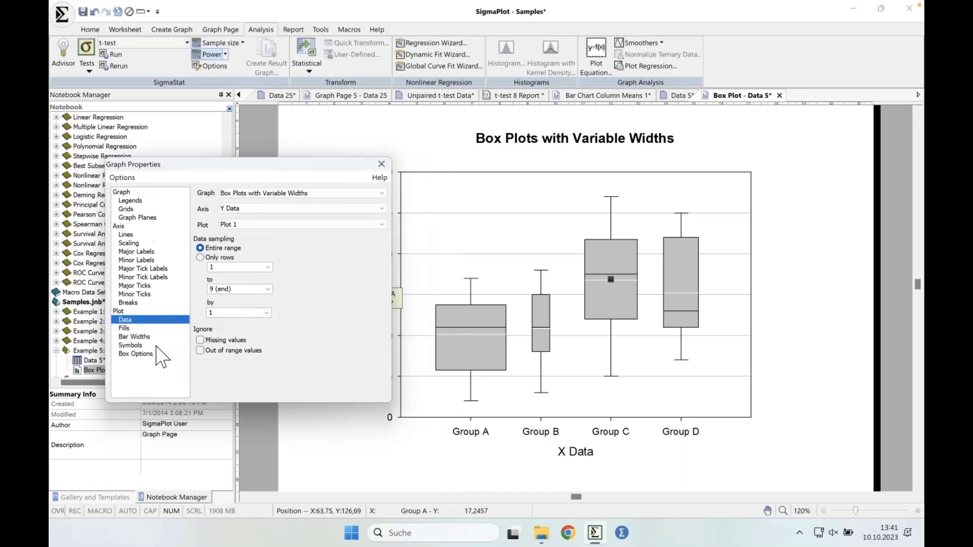
pyautogui.click(155, 337)
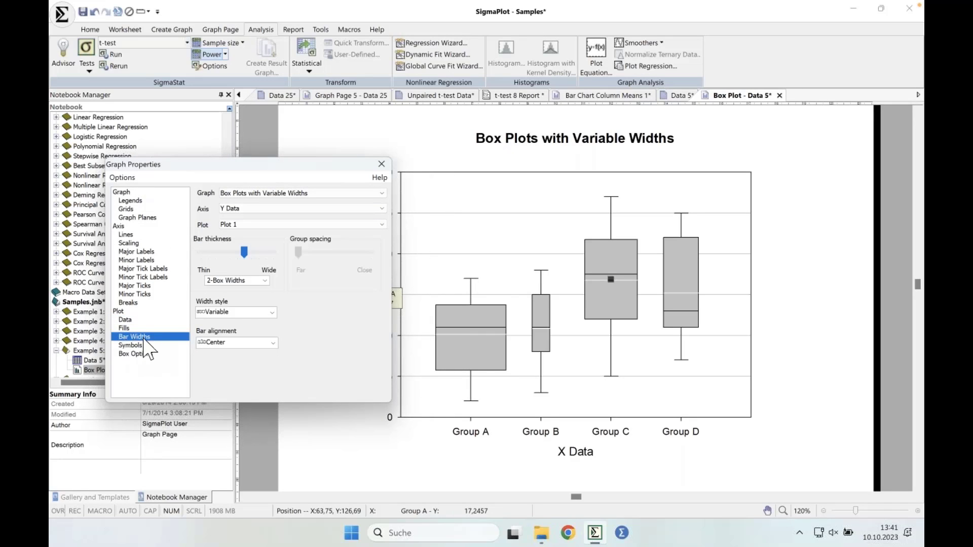
pyautogui.click(265, 281)
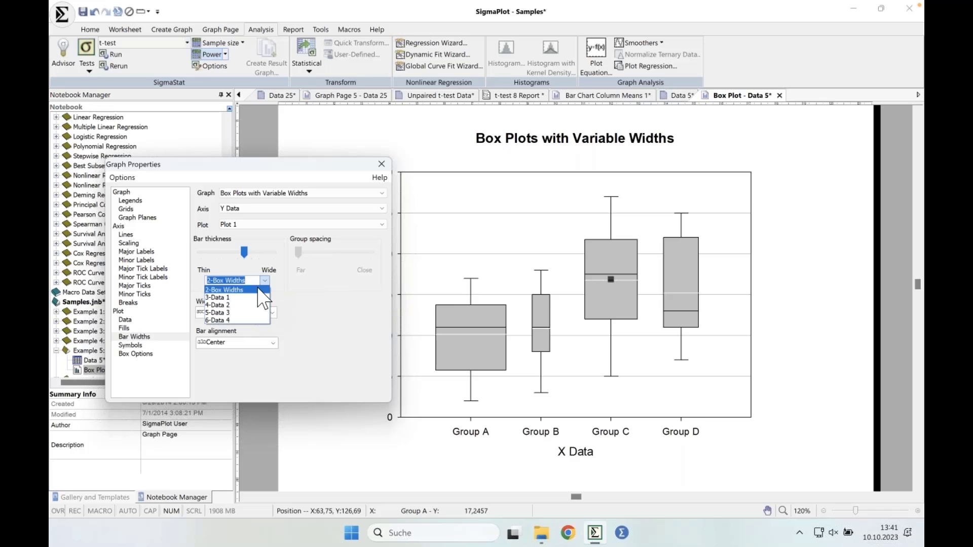
pyautogui.click(325, 303)
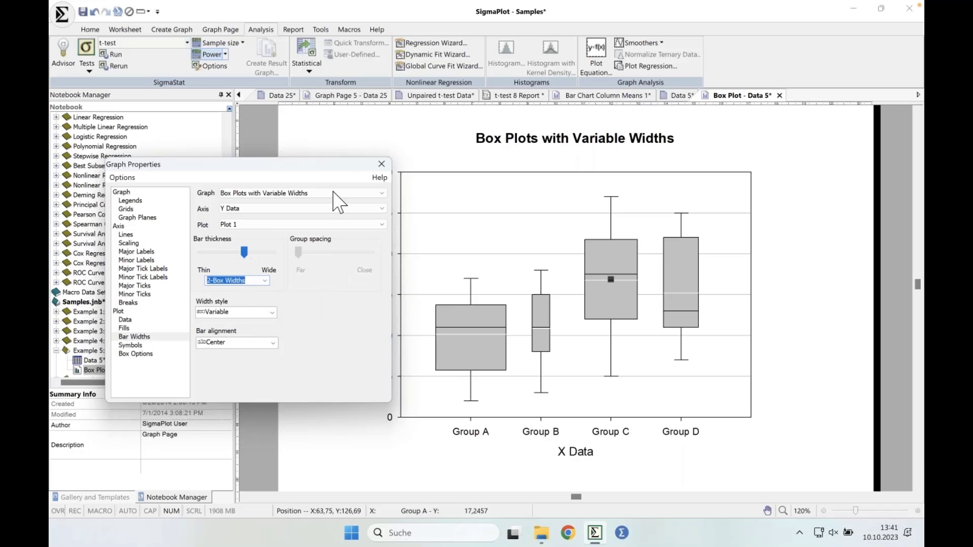
pyautogui.moveTo(332, 169); pyautogui.dragTo(333, 228)
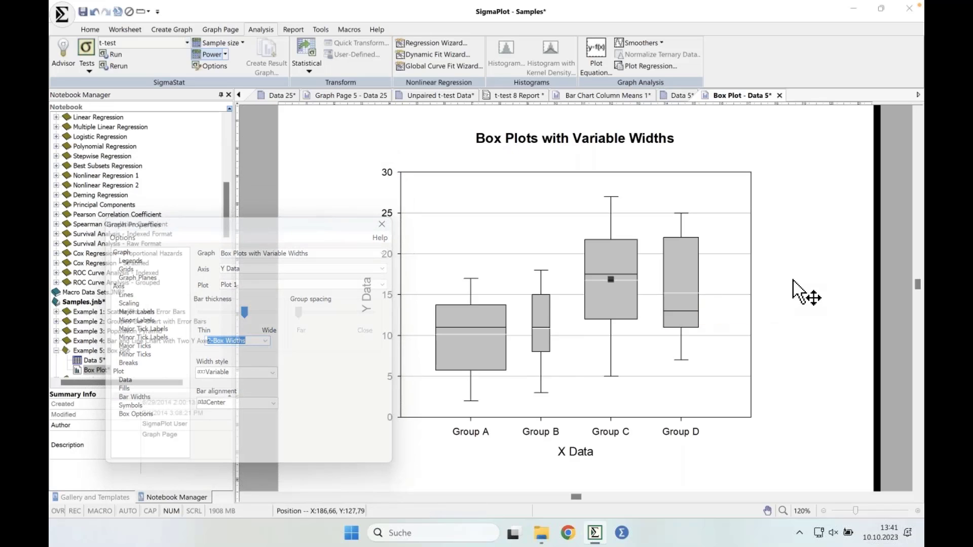
# Set Group A's box width to 25 in the Data 5 worksheet and view the updated box plot
pyautogui.click(678, 95)
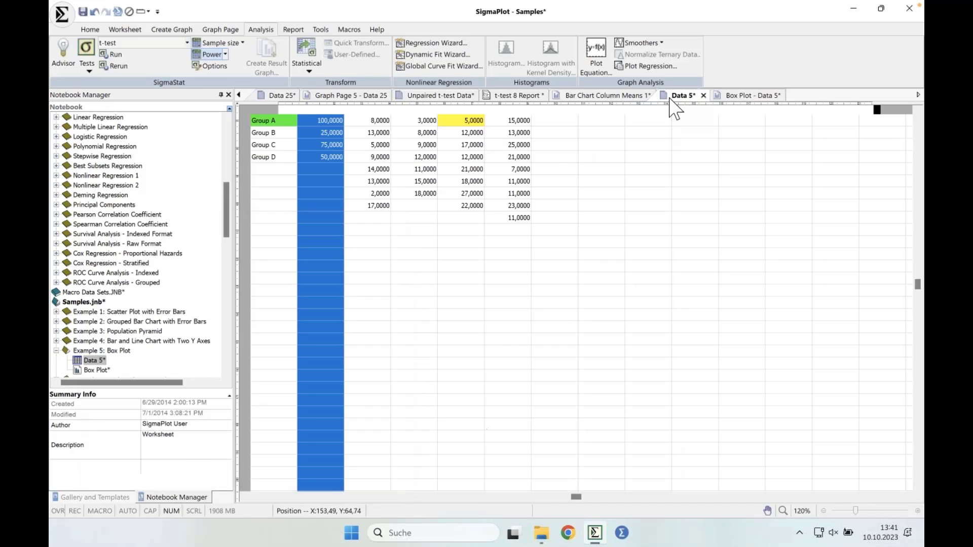
pyautogui.click(325, 132)
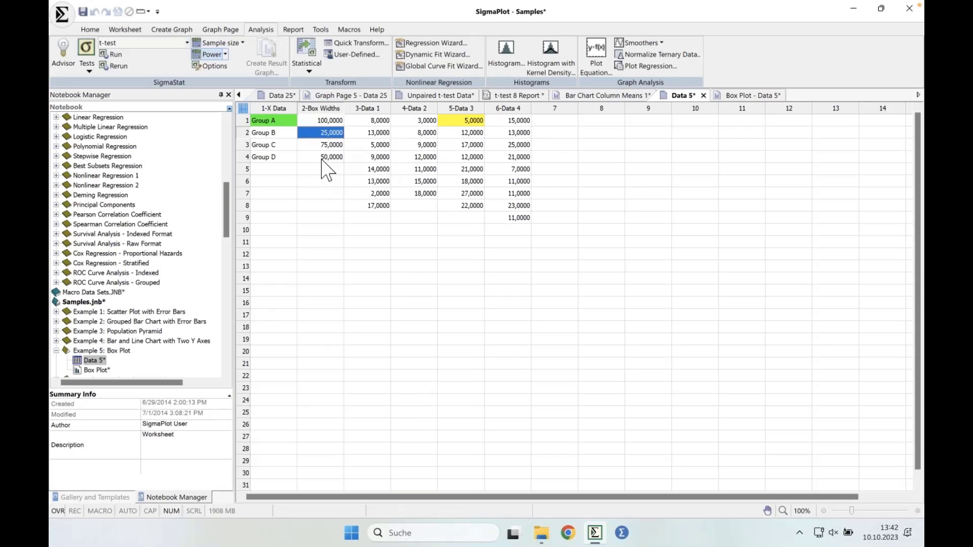
pyautogui.press('Up')
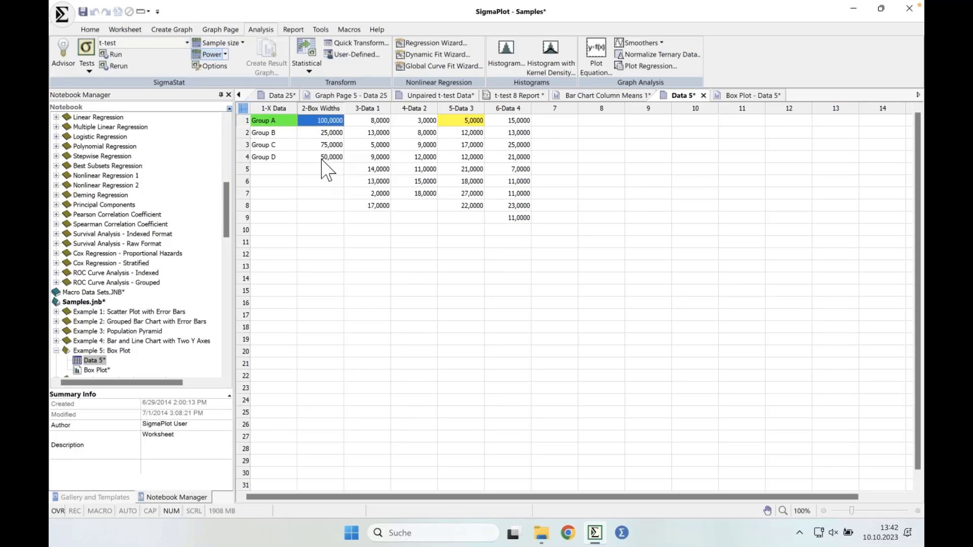
pyautogui.write('2')
pyautogui.write('5')
pyautogui.press('Return')
pyautogui.click(330, 170)
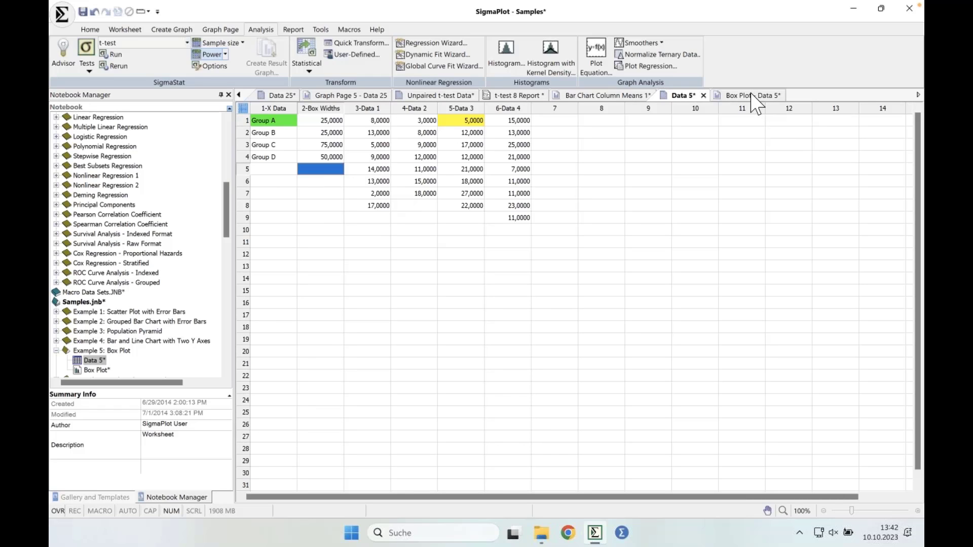
pyautogui.click(749, 95)
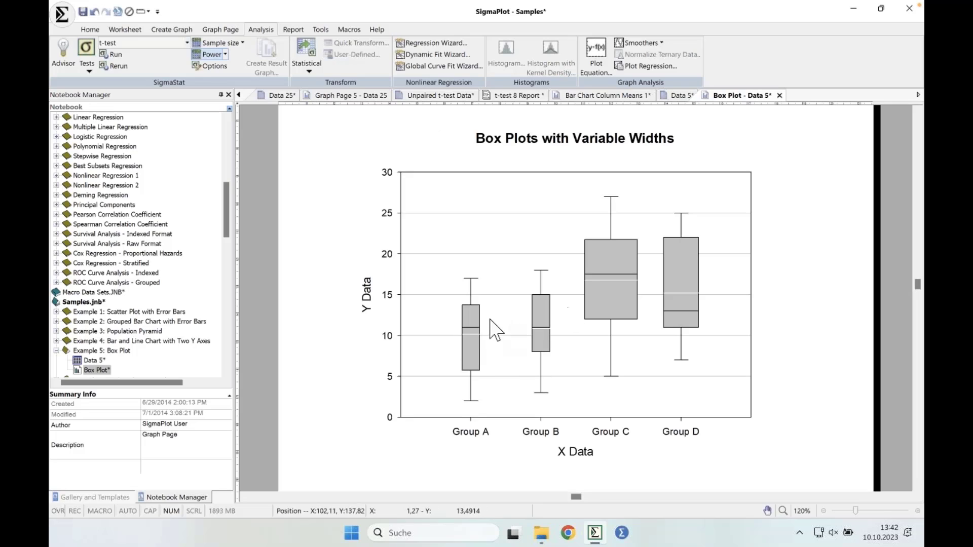
pyautogui.moveTo(538, 319)
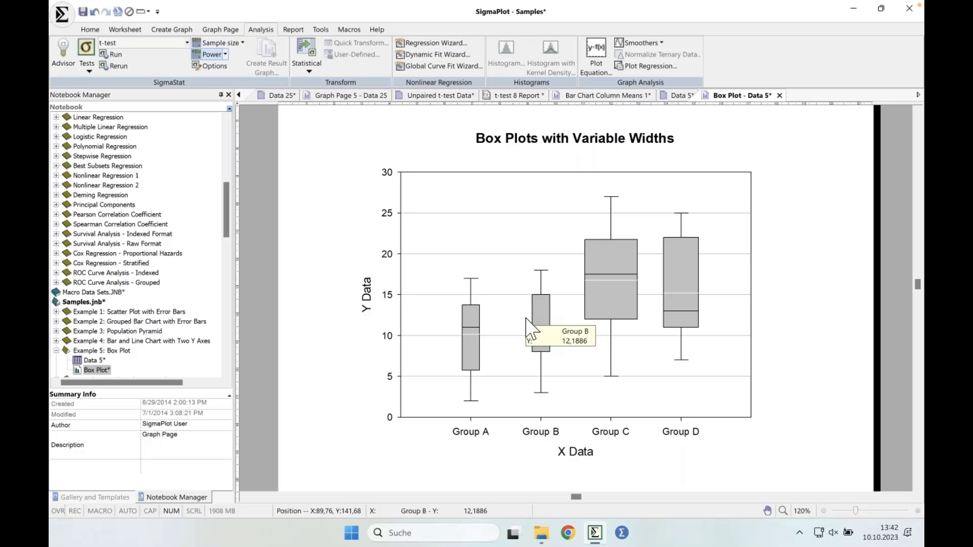
# Compare the Heat Map on Graph Page 5 with the color cells in column 9 of the Data 25 worksheet
pyautogui.click(334, 98)
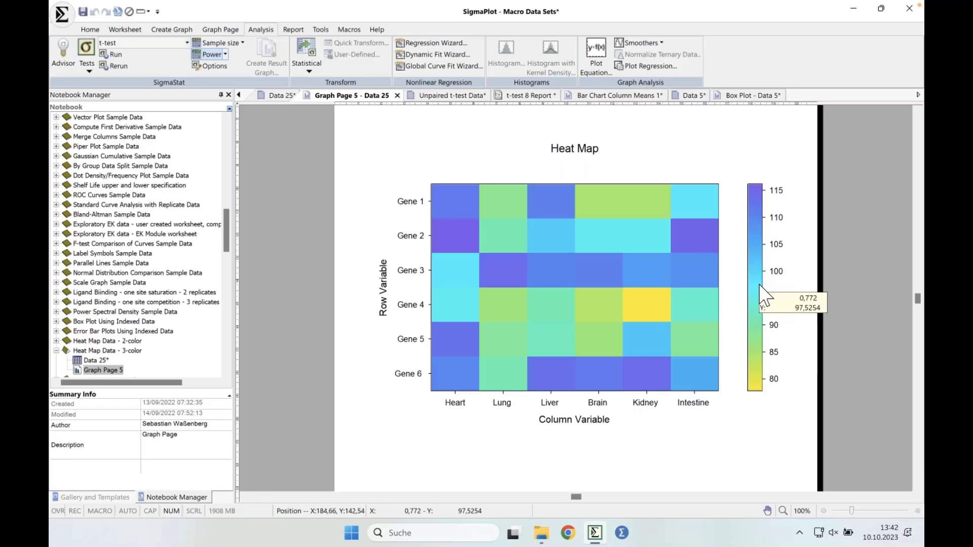
pyautogui.click(278, 95)
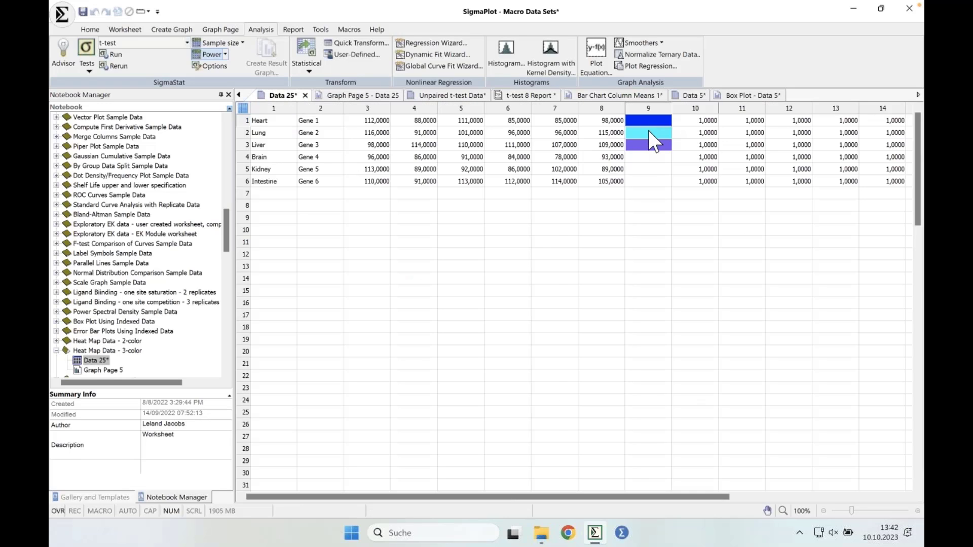
pyautogui.moveTo(649, 129); pyautogui.dragTo(652, 145)
pyautogui.click(655, 160)
pyautogui.click(655, 181)
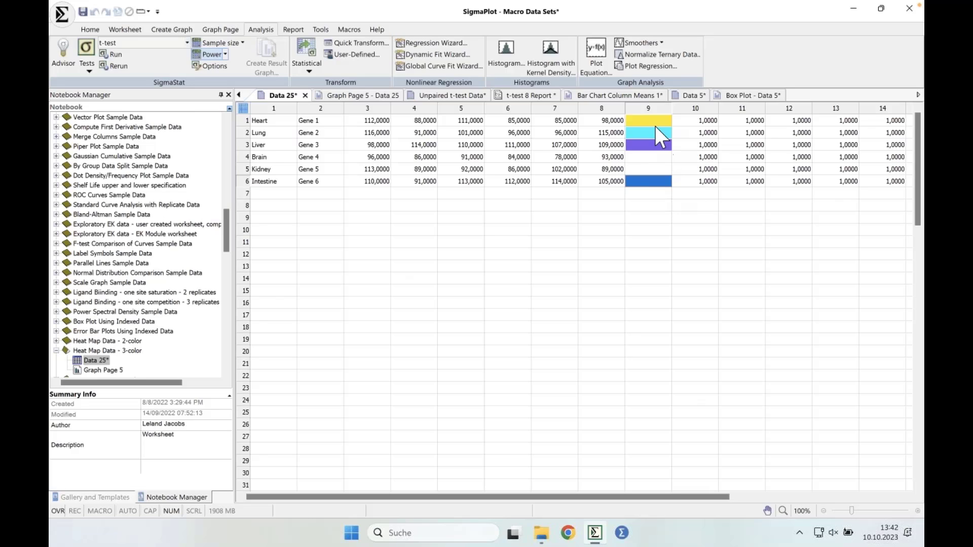
pyautogui.click(383, 96)
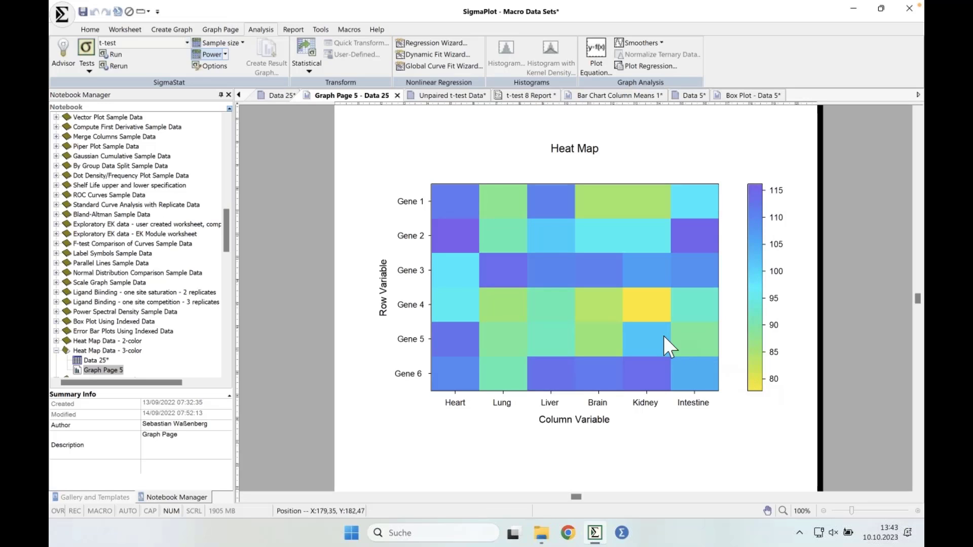
pyautogui.click(284, 95)
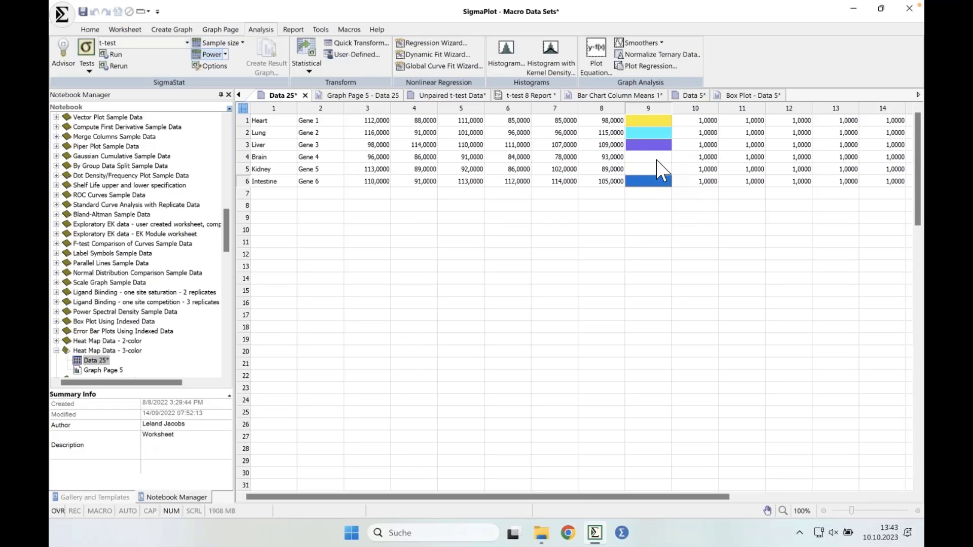
pyautogui.click(649, 121)
pyautogui.rightClick(646, 122)
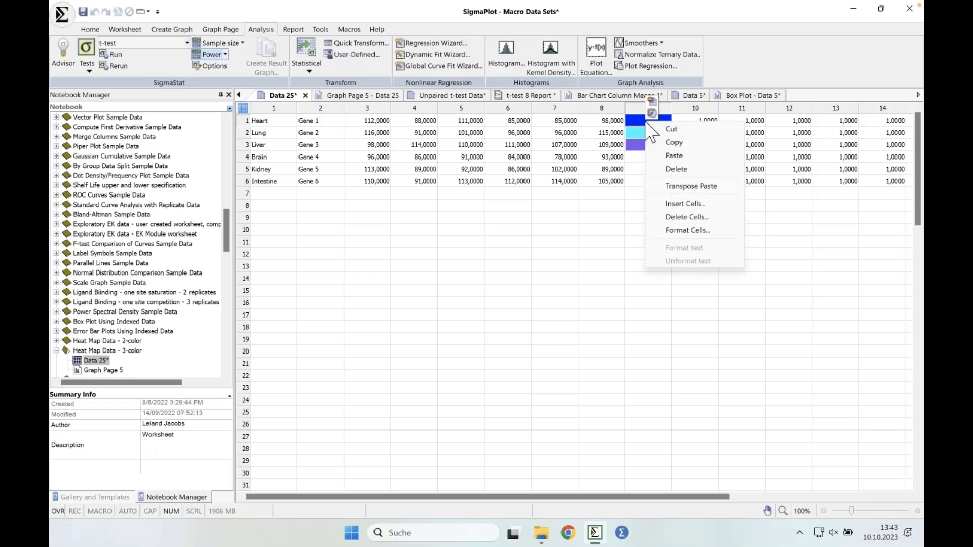
pyautogui.click(688, 231)
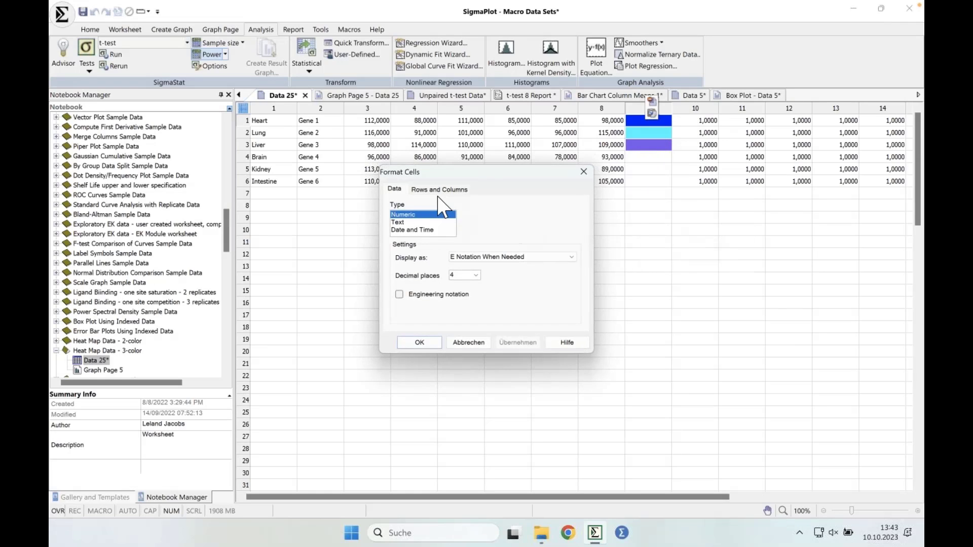
pyautogui.click(439, 189)
pyautogui.click(584, 172)
pyautogui.rightClick(653, 117)
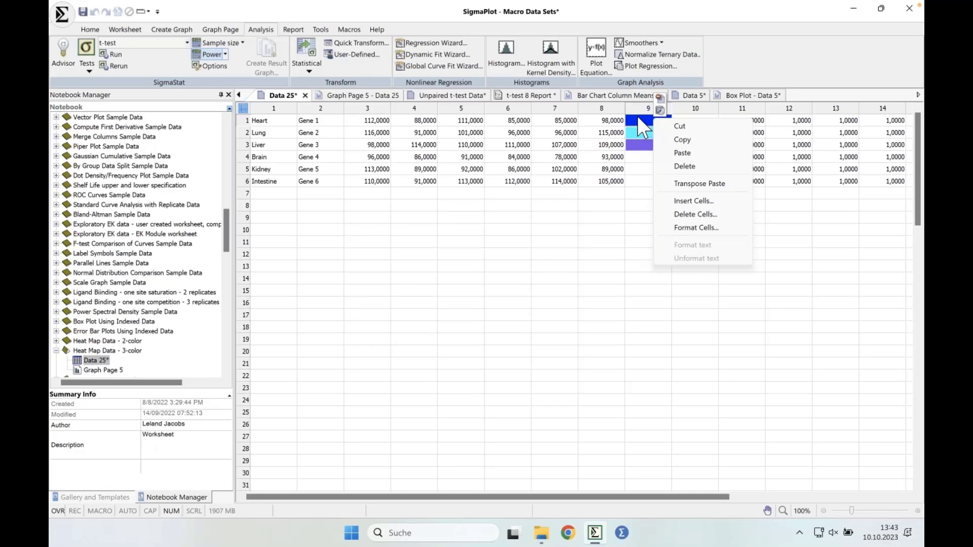
# Insert a Pink graphic color cell into row 1 of column 9 in the Data 25 worksheet
pyautogui.click(637, 117)
pyautogui.click(124, 29)
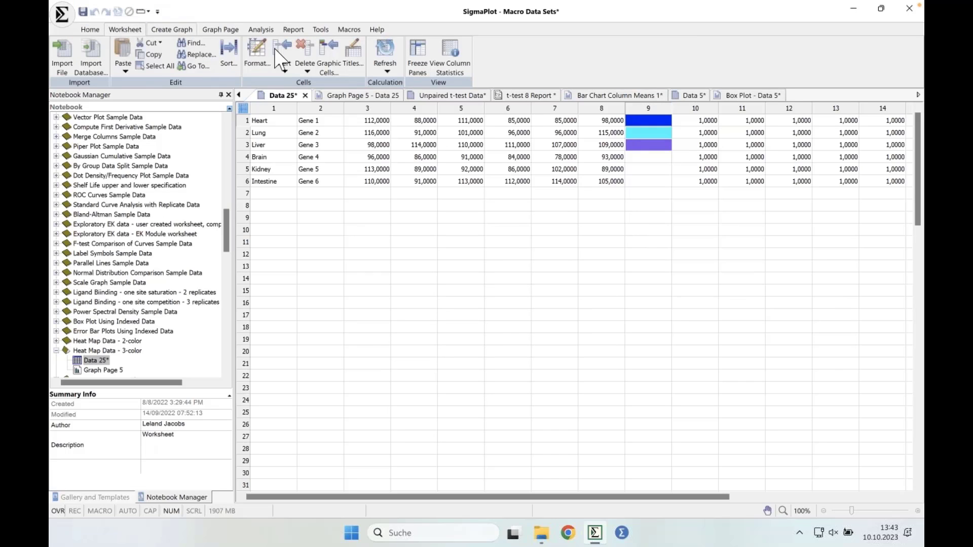
pyautogui.click(328, 46)
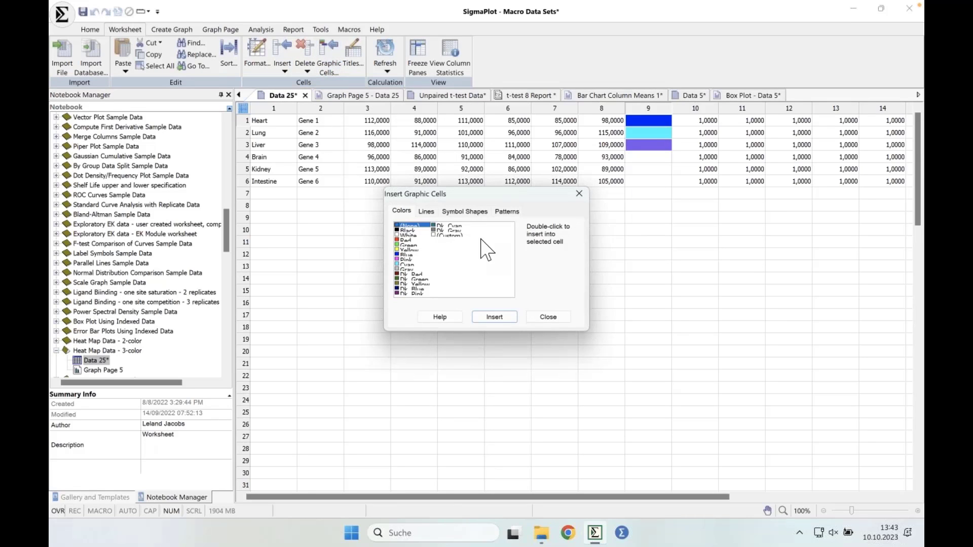
pyautogui.moveTo(506, 190); pyautogui.dragTo(487, 171)
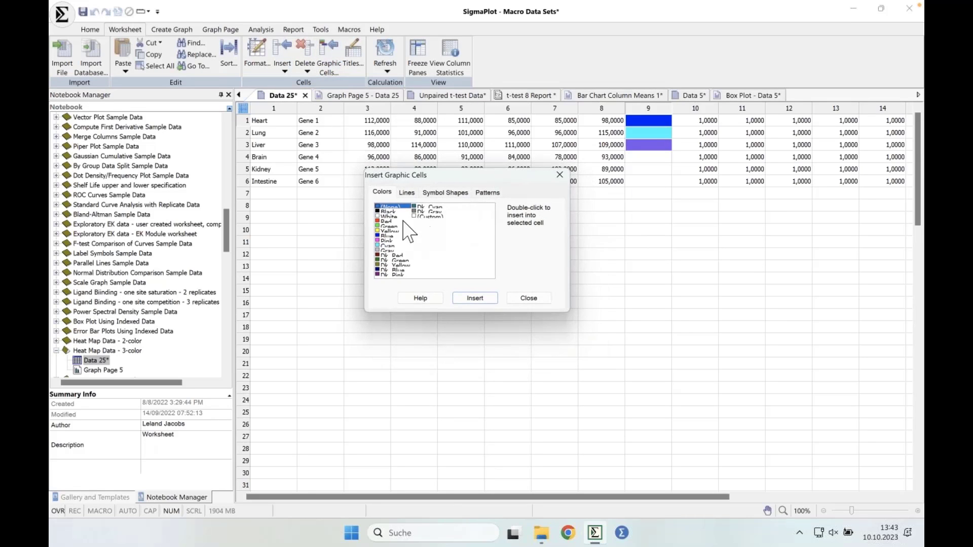
pyautogui.click(389, 230)
pyautogui.click(388, 241)
pyautogui.click(475, 298)
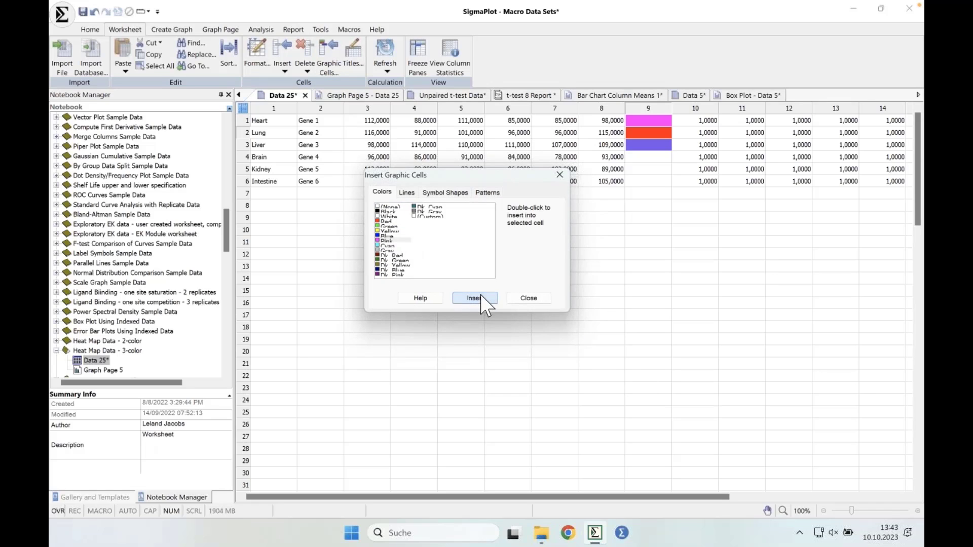
pyautogui.click(531, 298)
# Check the Heat Map on Graph Page 5 against the edited color cells and return to the Data 25 worksheet
pyautogui.click(648, 170)
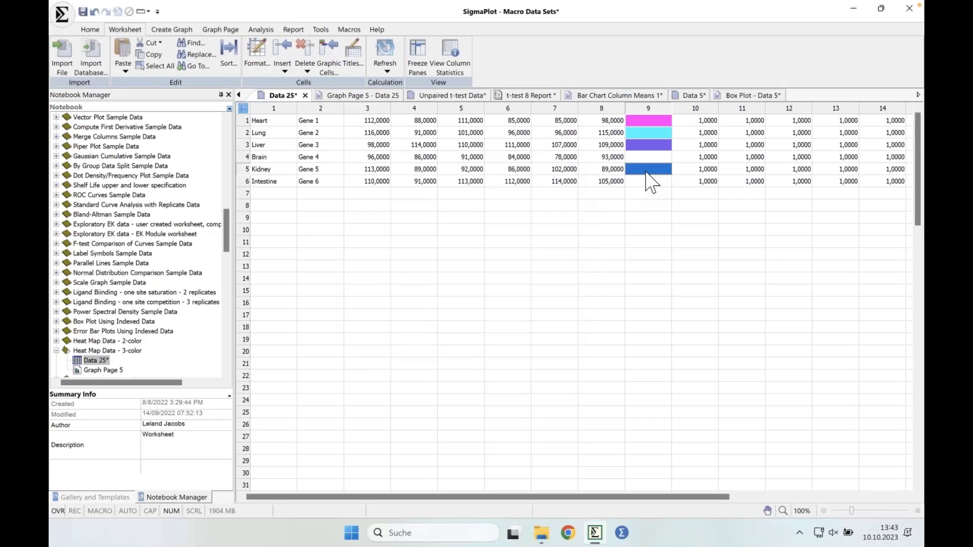
pyautogui.click(381, 96)
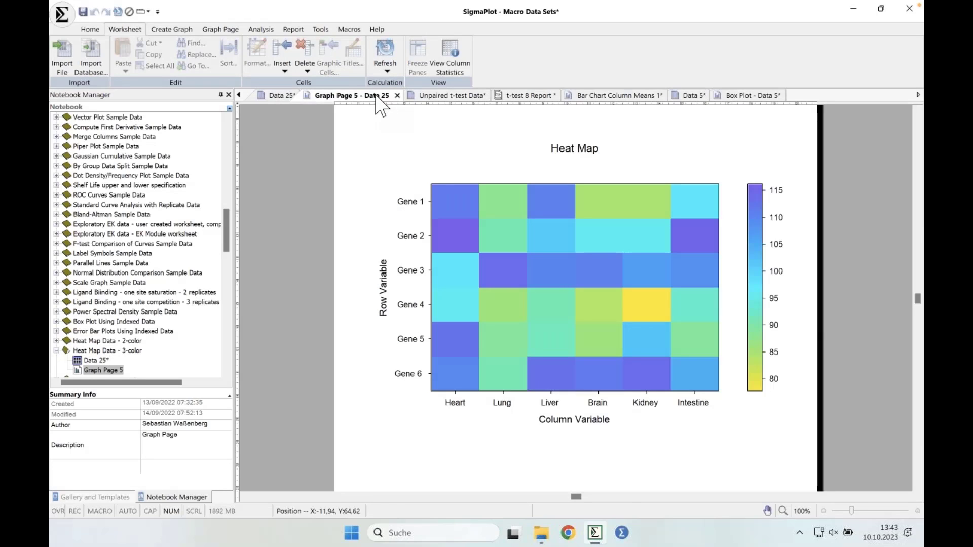
pyautogui.click(278, 95)
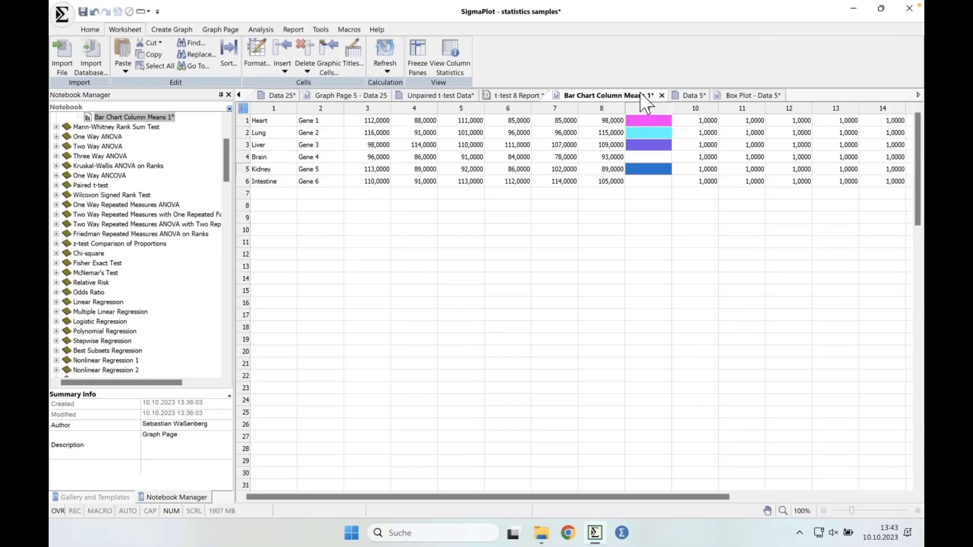
# Compare the box plot with Group A's value in the 2-Box Widths column of the Data 5 worksheet
pyautogui.click(641, 96)
pyautogui.click(690, 96)
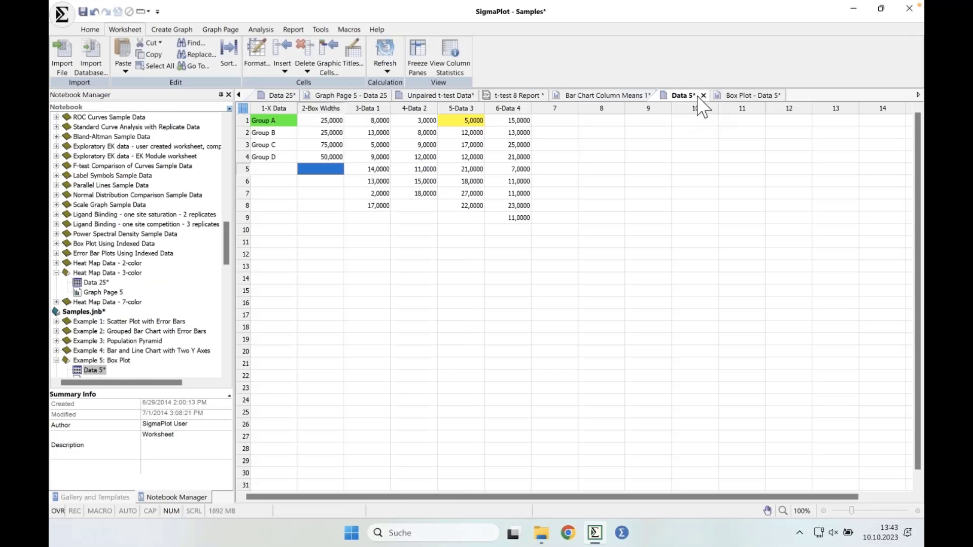
pyautogui.click(732, 96)
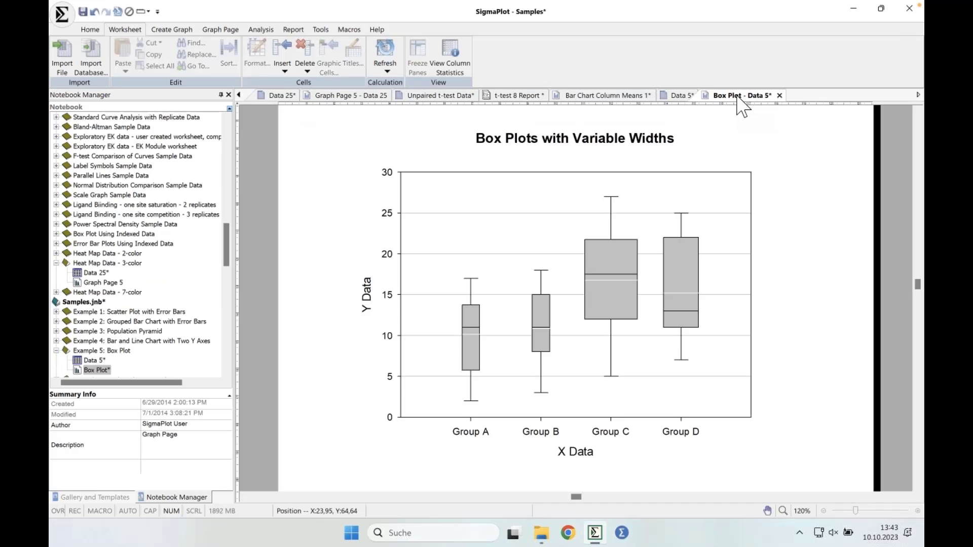
pyautogui.click(681, 96)
pyautogui.click(334, 124)
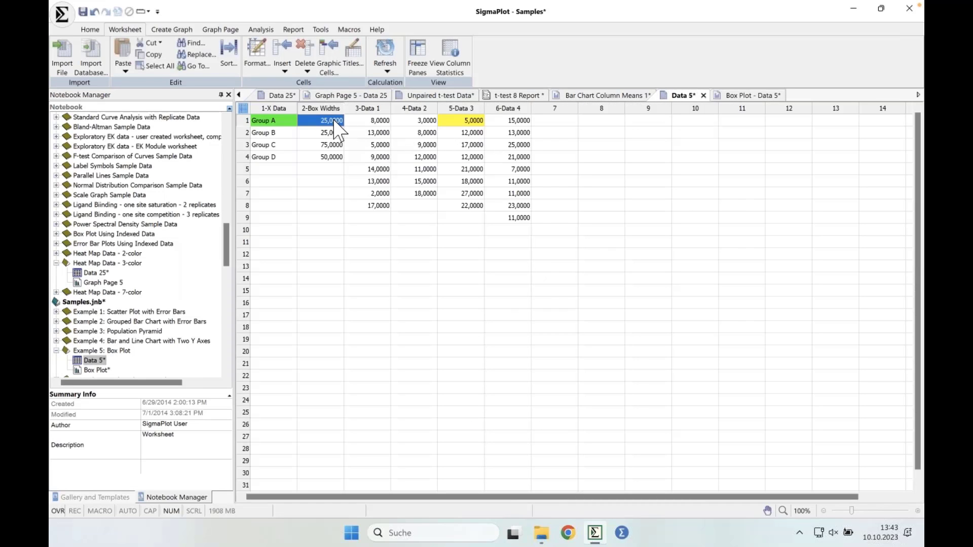
pyautogui.click(741, 96)
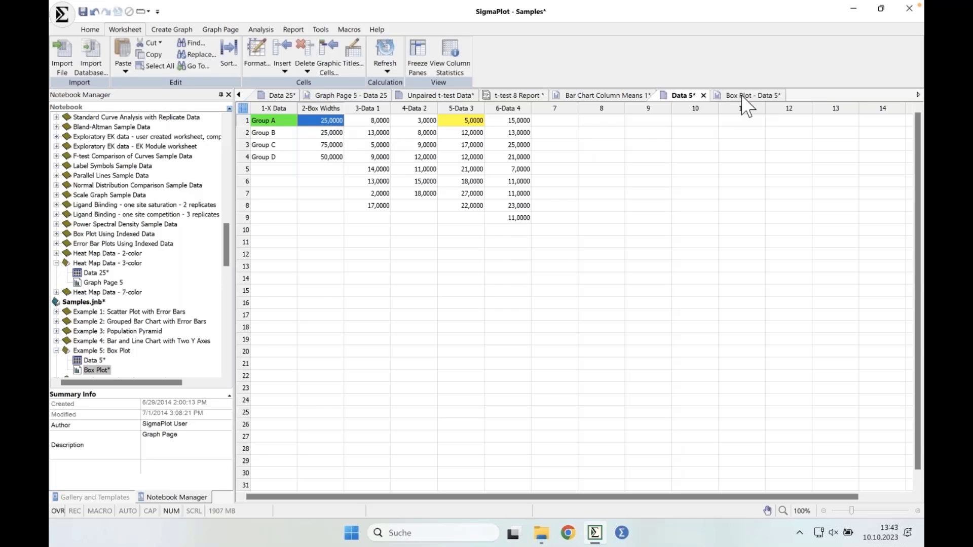
pyautogui.moveTo(462, 338)
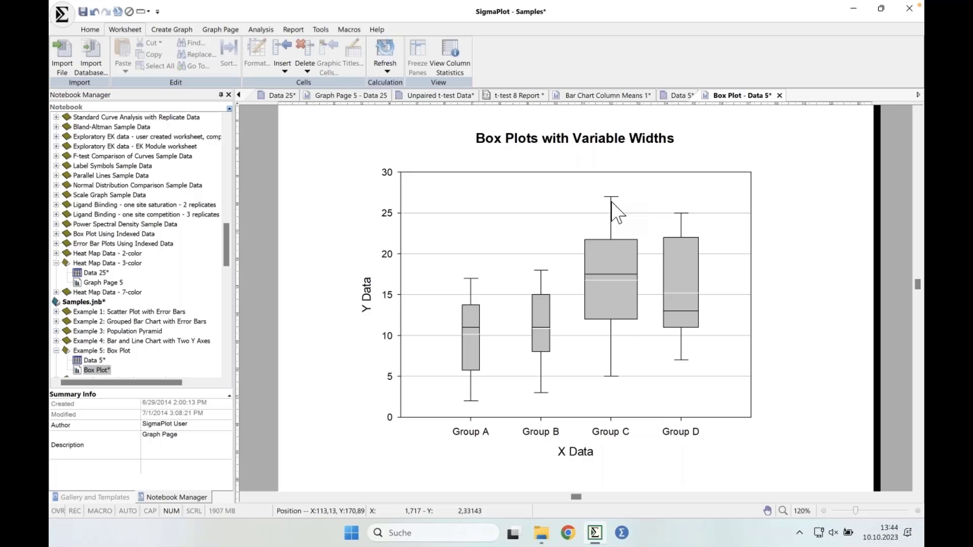
# View the t-test 8 Report, and highlight the box widths of Groups A to D in the Data 5 worksheet
pyautogui.click(511, 96)
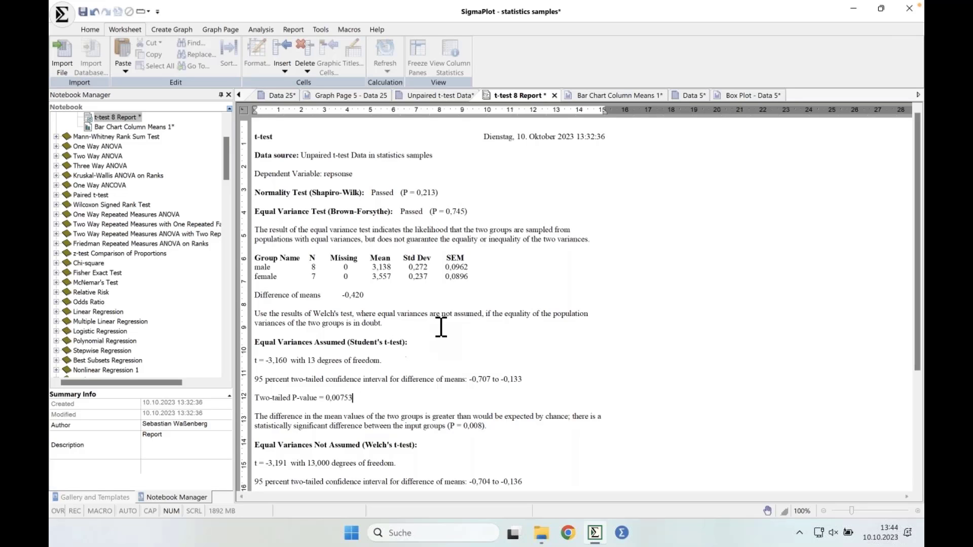
pyautogui.click(743, 96)
pyautogui.click(689, 96)
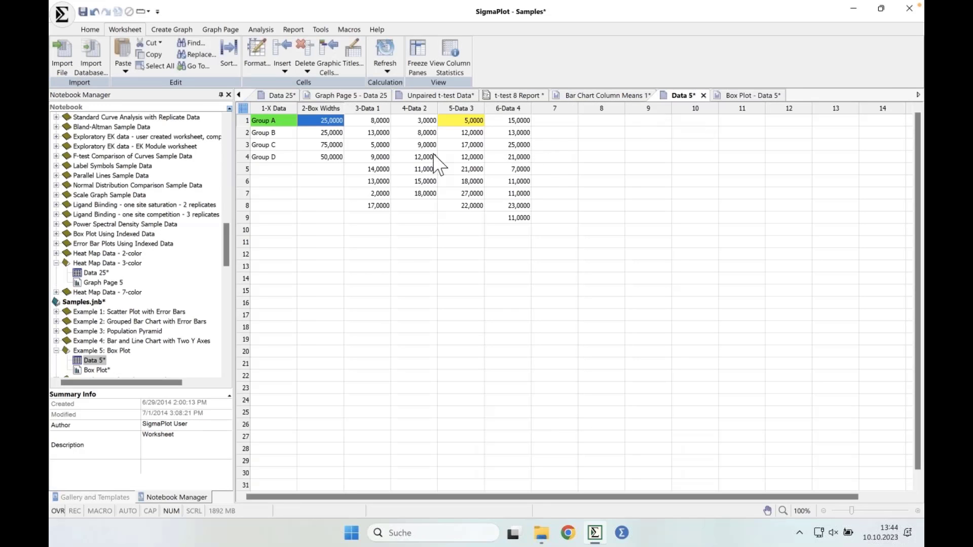
pyautogui.moveTo(332, 121); pyautogui.dragTo(331, 161)
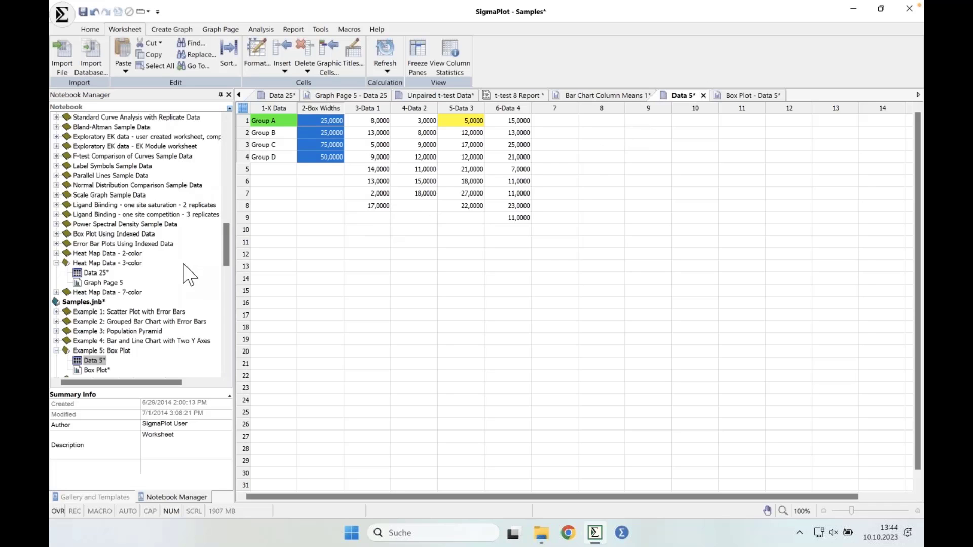
# Collapse the Heat Map Data - 3-color section and the statistics samples, Macro Data Sets and Samples notebooks in the notebook tree
pyautogui.click(56, 263)
pyautogui.scroll(3, 81, 263)
pyautogui.scroll(15, 76, 231)
pyautogui.click(57, 176)
pyautogui.doubleClick(56, 127)
pyautogui.click(56, 136)
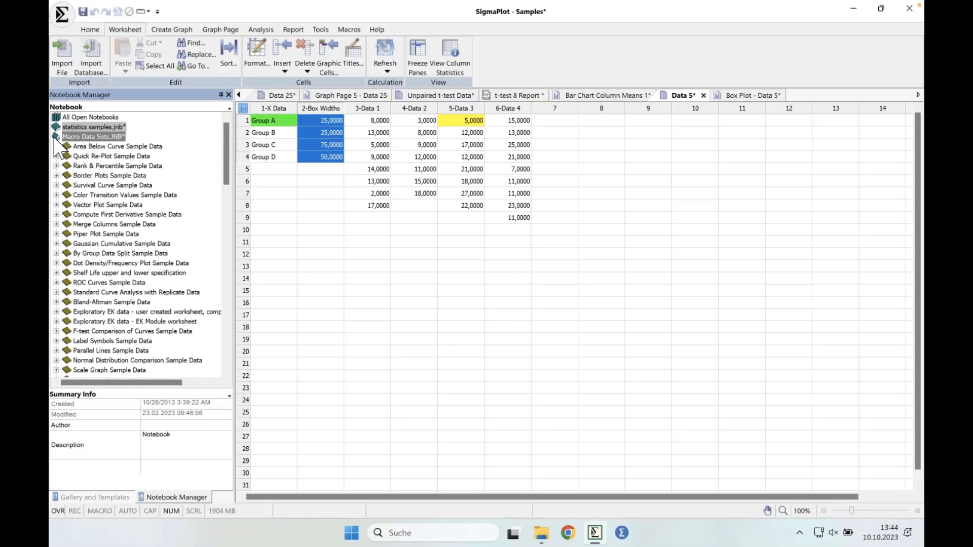
pyautogui.click(57, 136)
pyautogui.doubleClick(56, 146)
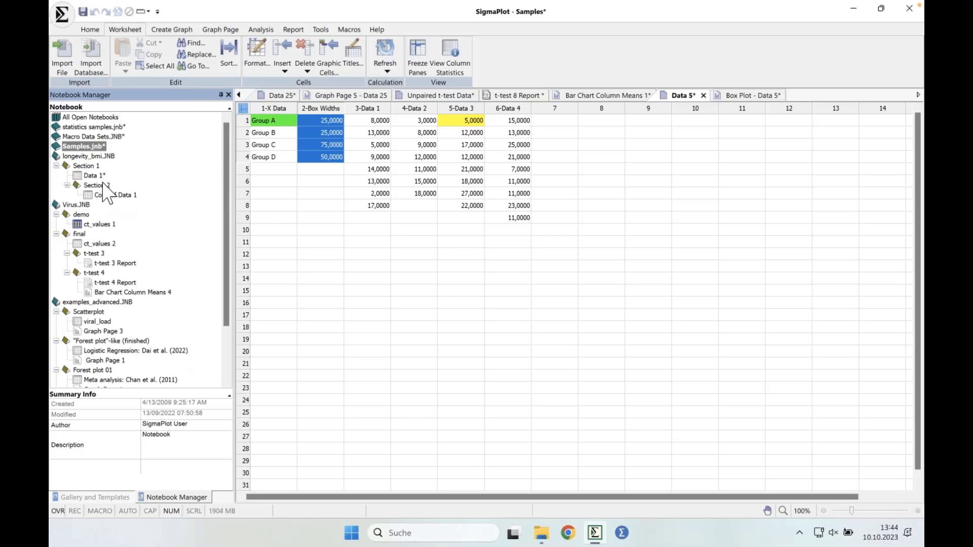
pyautogui.hotkey('ctrl', 'Left')
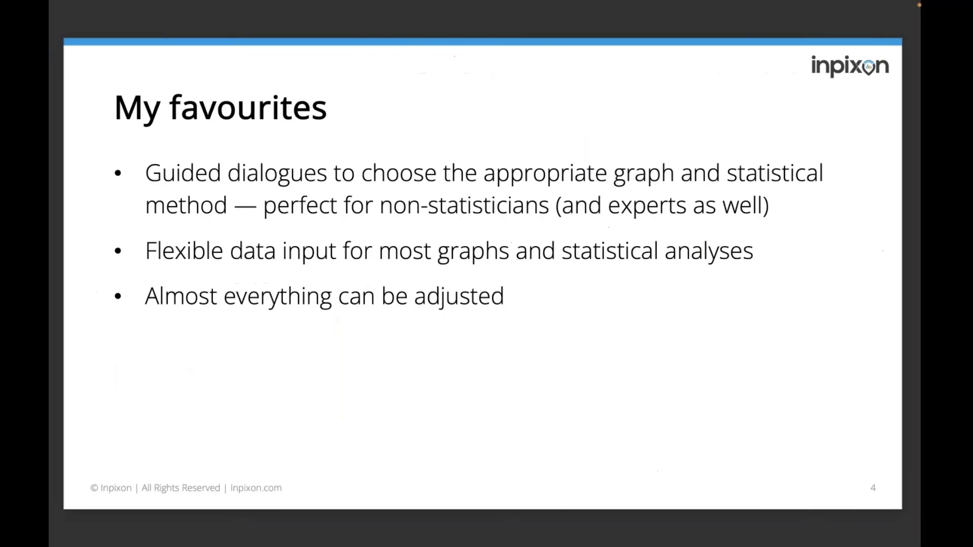
pyautogui.press('Right')
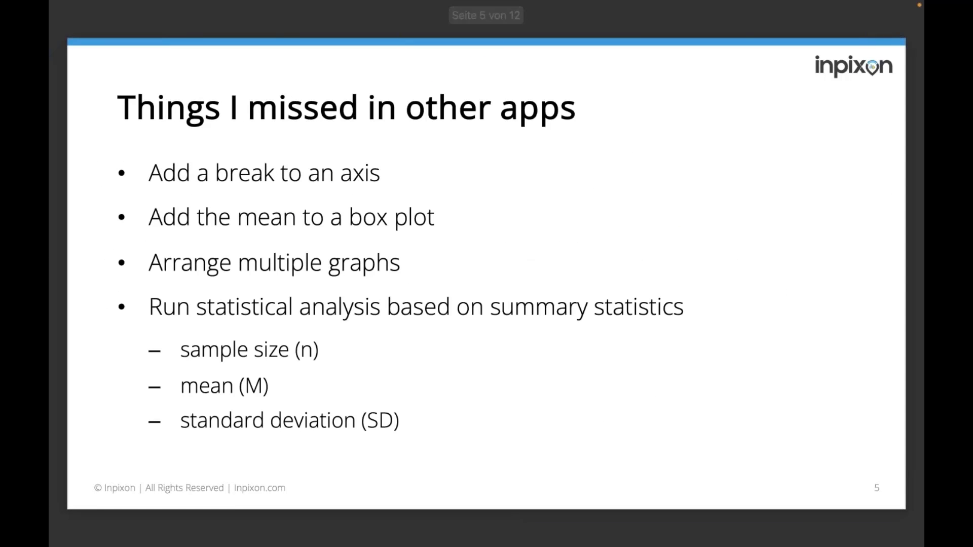
pyautogui.press('Right')
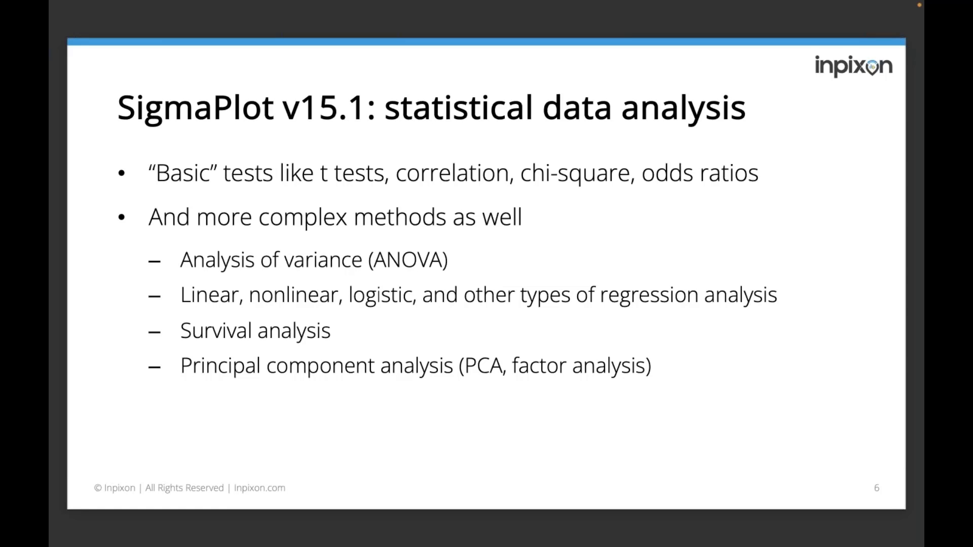
pyautogui.press('Right')
pyautogui.press('Left')
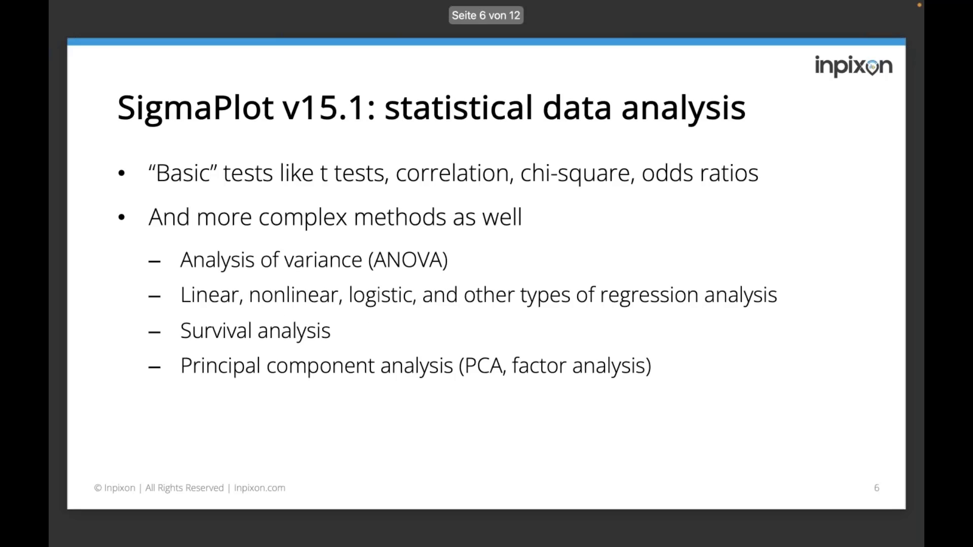
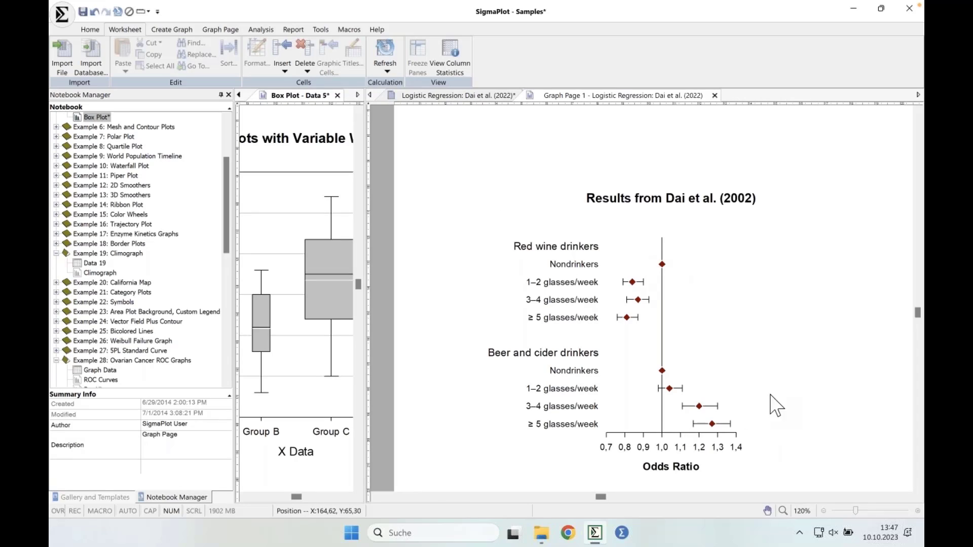
# Examine the odds ratios and confidence intervals of the red wine and the beer and cider drinkers in the forest plot
pyautogui.moveTo(672, 259)
pyautogui.moveTo(633, 285)
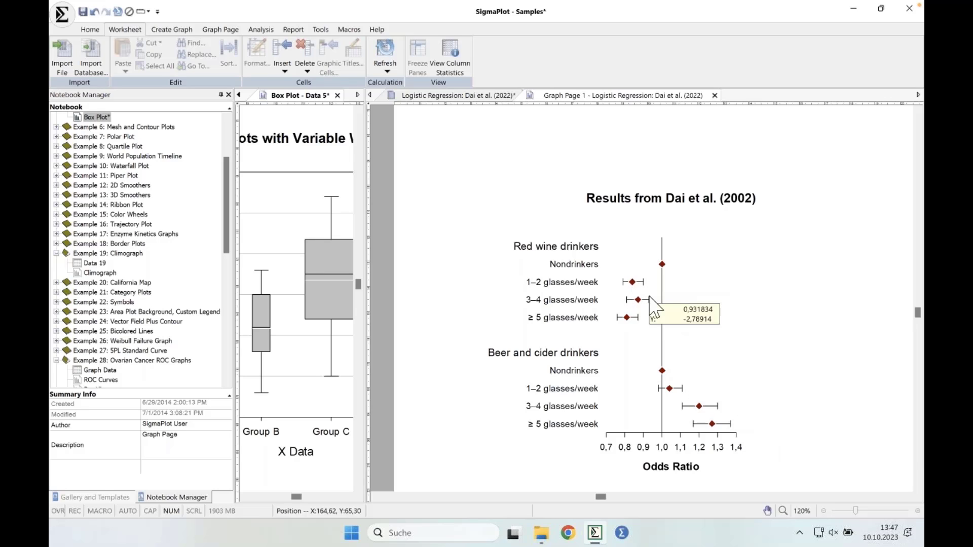
pyautogui.moveTo(723, 427)
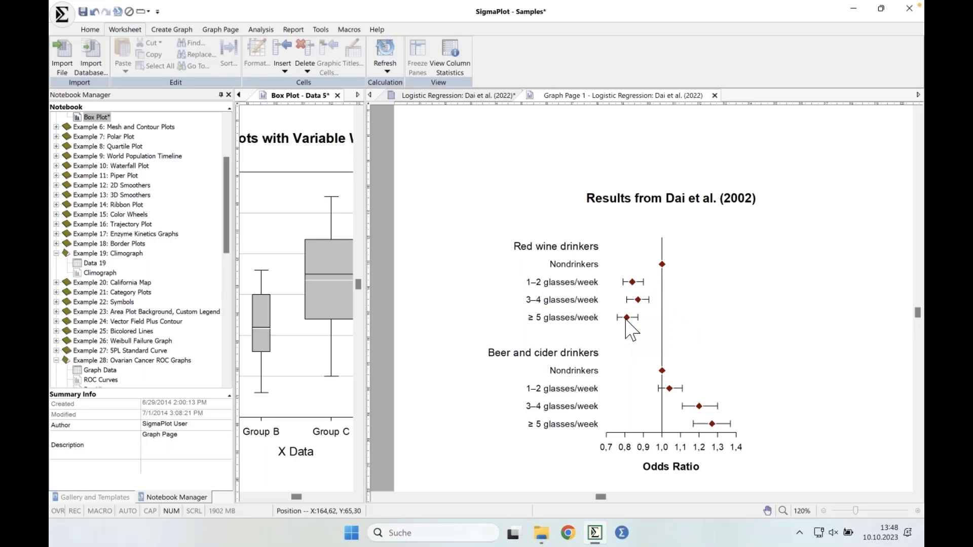
pyautogui.moveTo(626, 319)
pyautogui.moveTo(633, 323)
pyautogui.moveTo(625, 325)
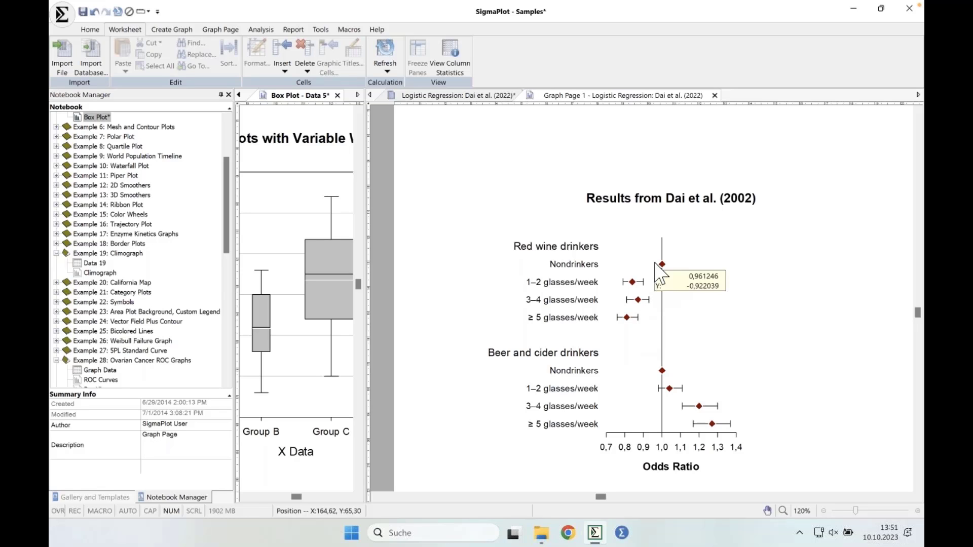
pyautogui.moveTo(661, 307)
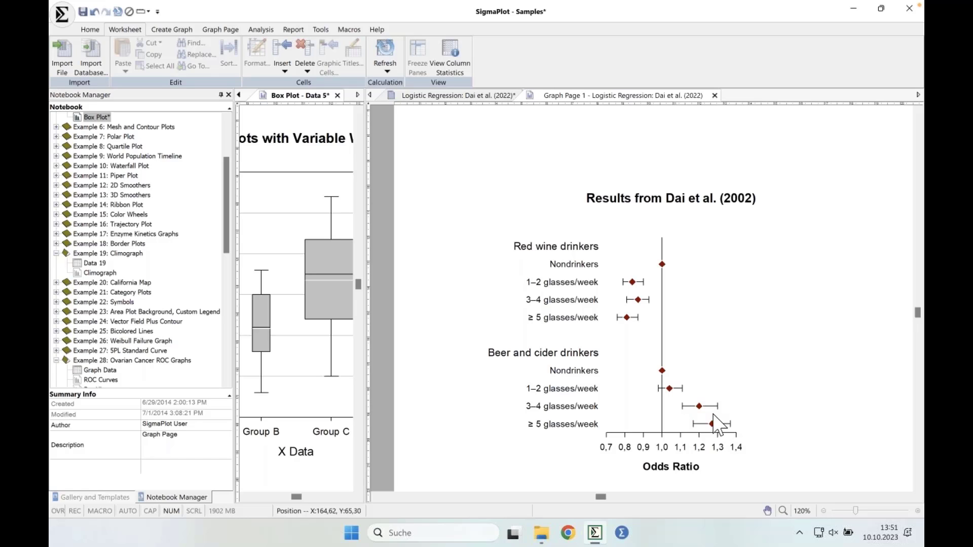
pyautogui.moveTo(733, 427)
pyautogui.moveTo(664, 392)
# Open the Logistic Regression worksheet behind the forest plot and highlight its OR values and its LCL and UCL limits
pyautogui.click(473, 96)
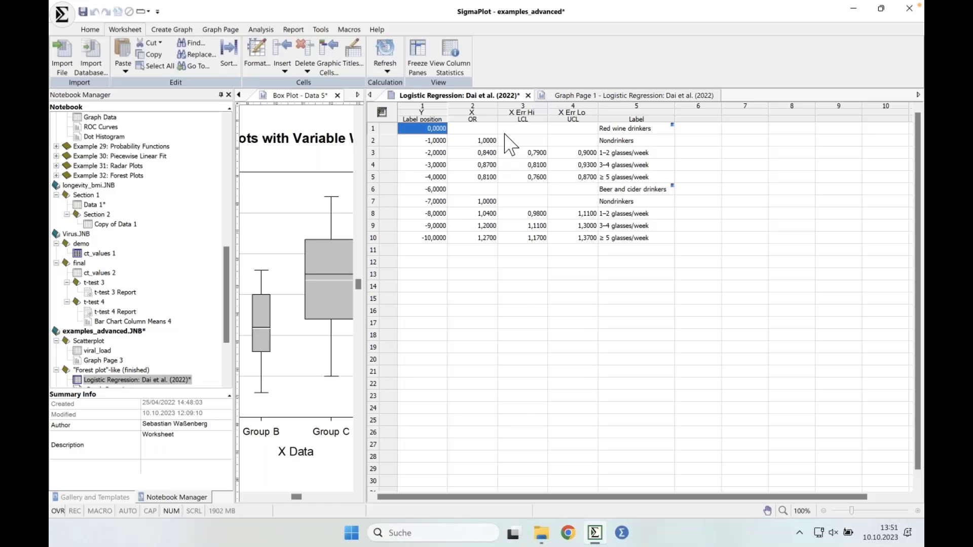
pyautogui.click(614, 96)
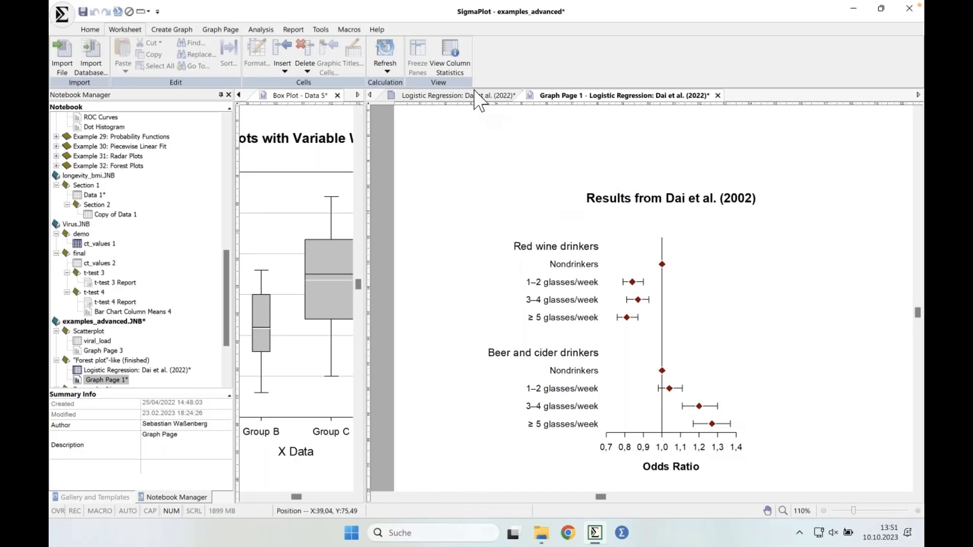
pyautogui.click(458, 95)
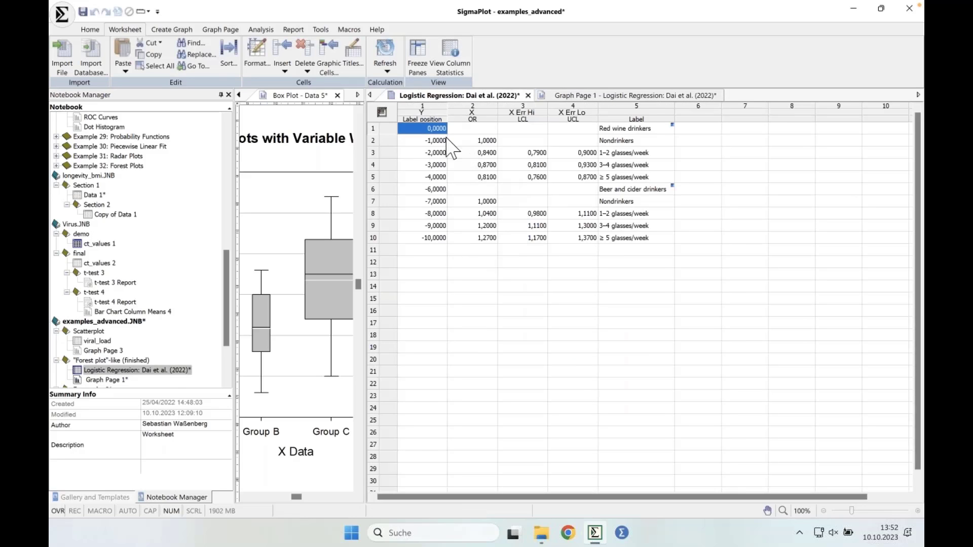
pyautogui.moveTo(480, 141); pyautogui.dragTo(484, 164)
pyautogui.moveTo(481, 204); pyautogui.dragTo(491, 222)
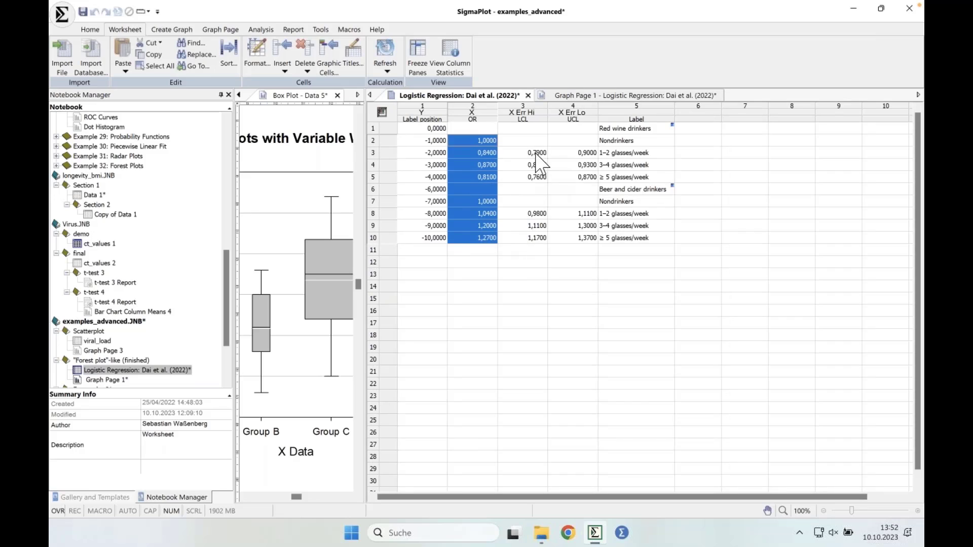
pyautogui.moveTo(536, 153); pyautogui.dragTo(576, 237)
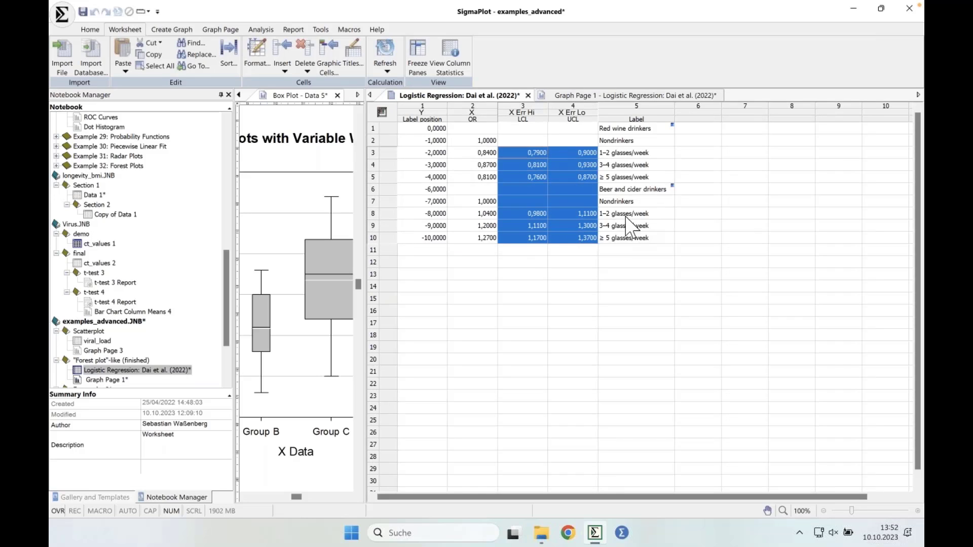
# Highlight the Label column of the Logistic Regression worksheet and compare it with the row labels of the forest plot on Graph Page 1
pyautogui.click(637, 130)
pyautogui.moveTo(637, 143); pyautogui.dragTo(643, 240)
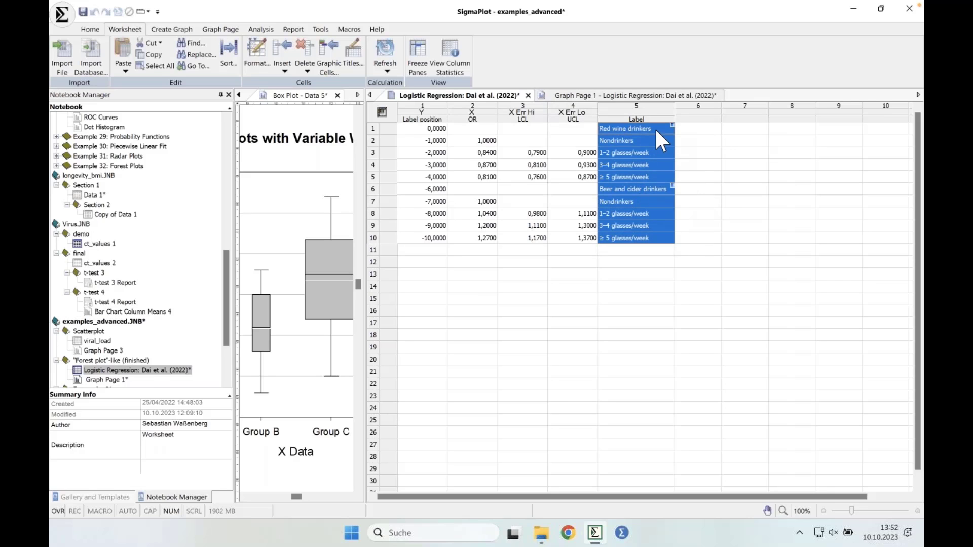
pyautogui.click(628, 95)
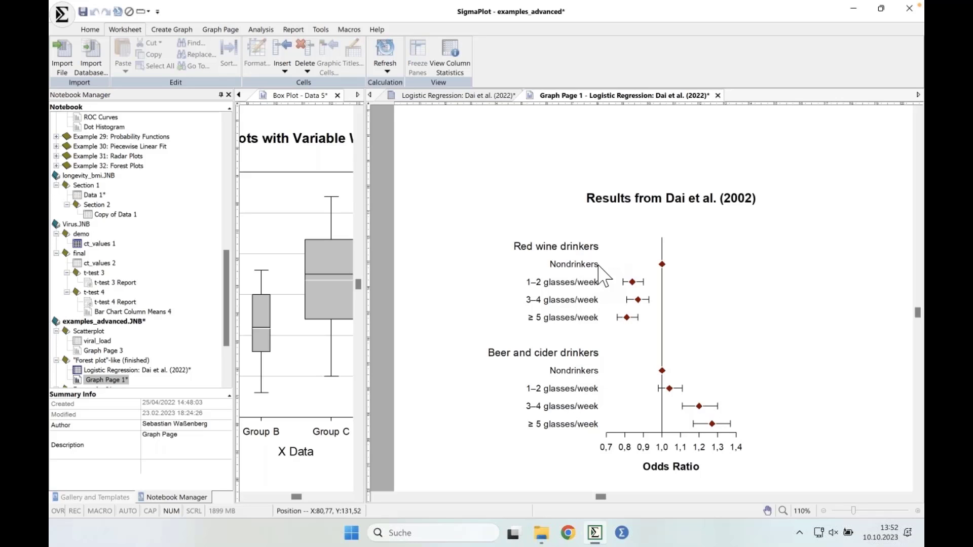
pyautogui.click(465, 95)
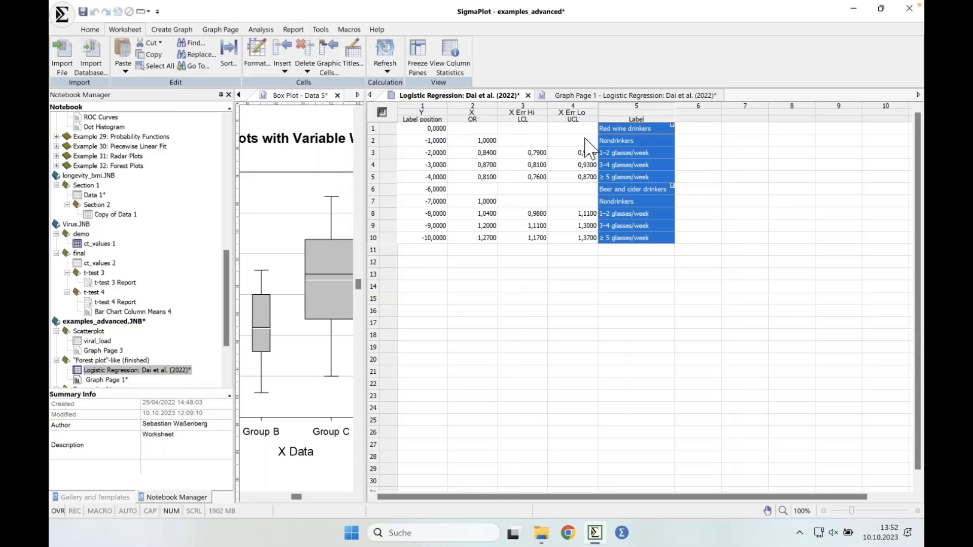
pyautogui.click(603, 96)
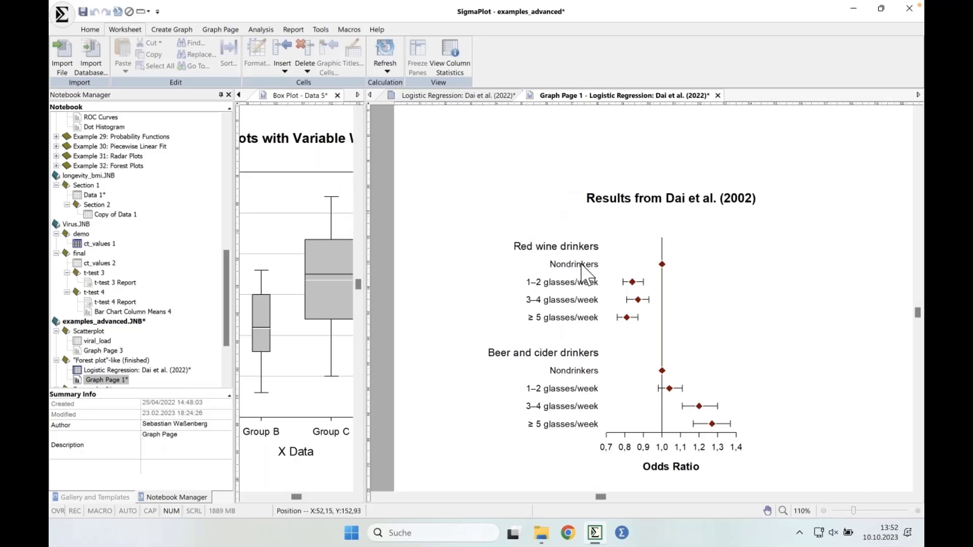
# Open the forest plot's Graph Properties and inspect the Major Labels and Major Tick Labels settings of the Y Data axis
pyautogui.rightClick(639, 245)
pyautogui.click(662, 254)
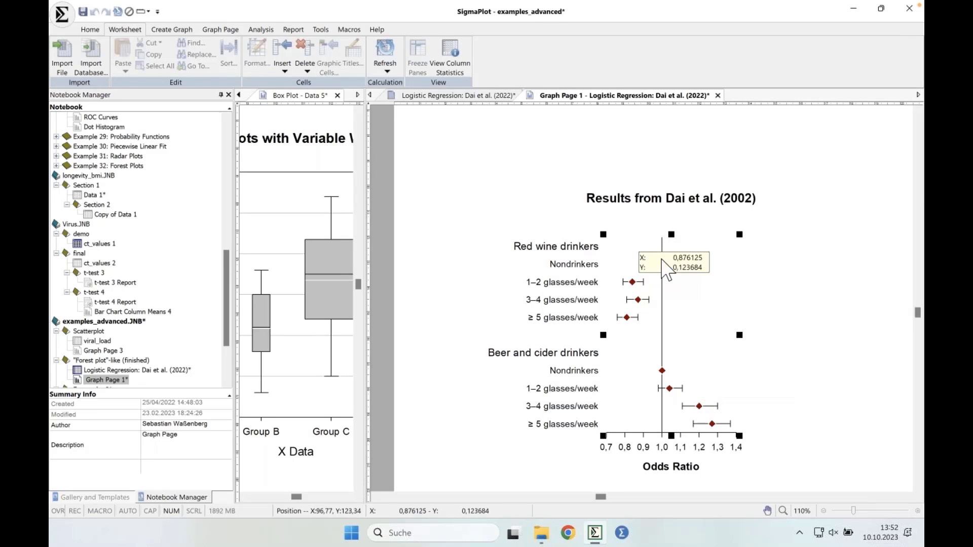
pyautogui.moveTo(274, 226); pyautogui.dragTo(327, 186)
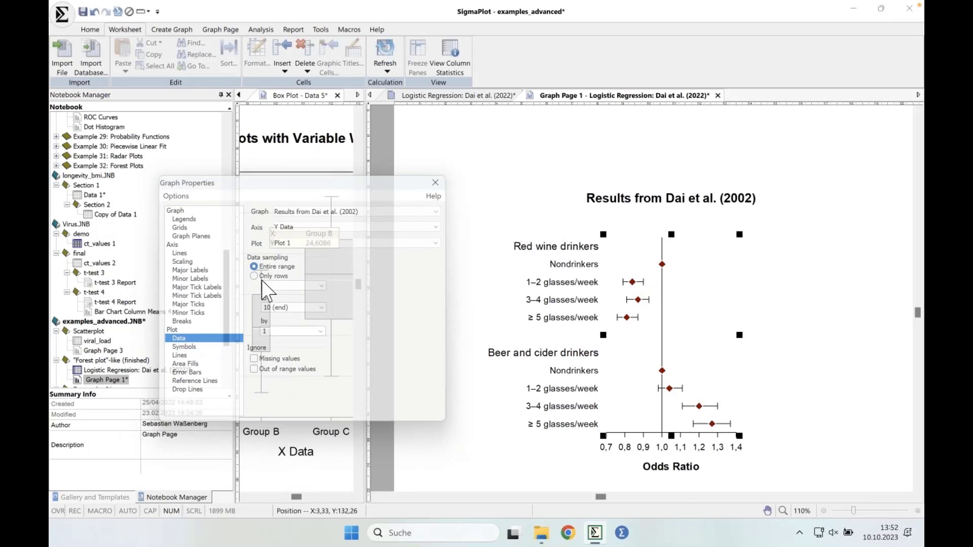
pyautogui.click(191, 279)
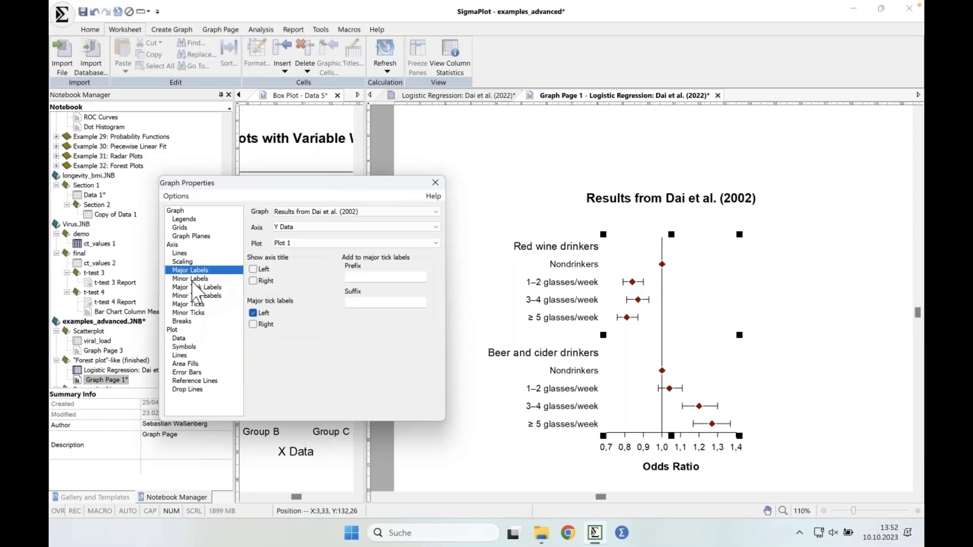
pyautogui.click(200, 288)
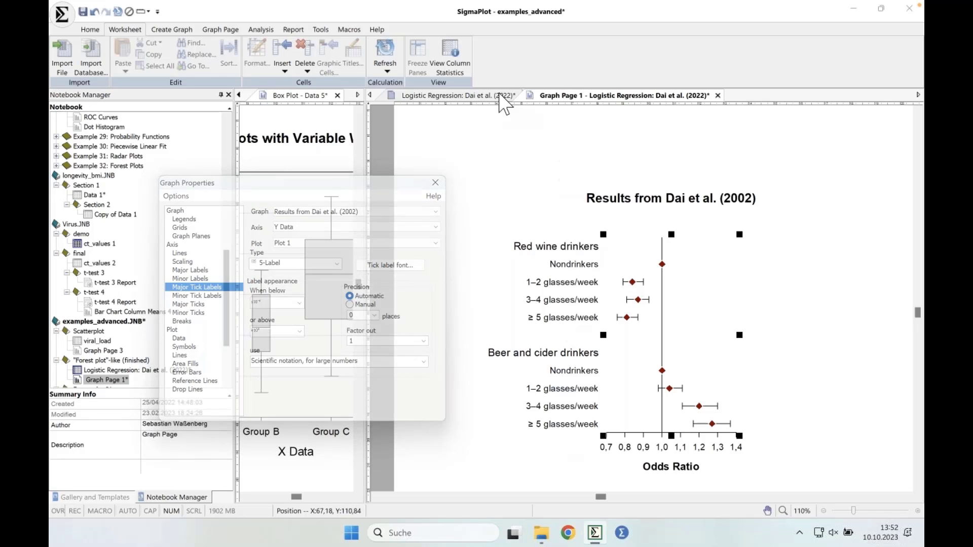
# Compare the group headings in the Label column of the Logistic Regression worksheet with the row labels of the forest plot
pyautogui.click(470, 96)
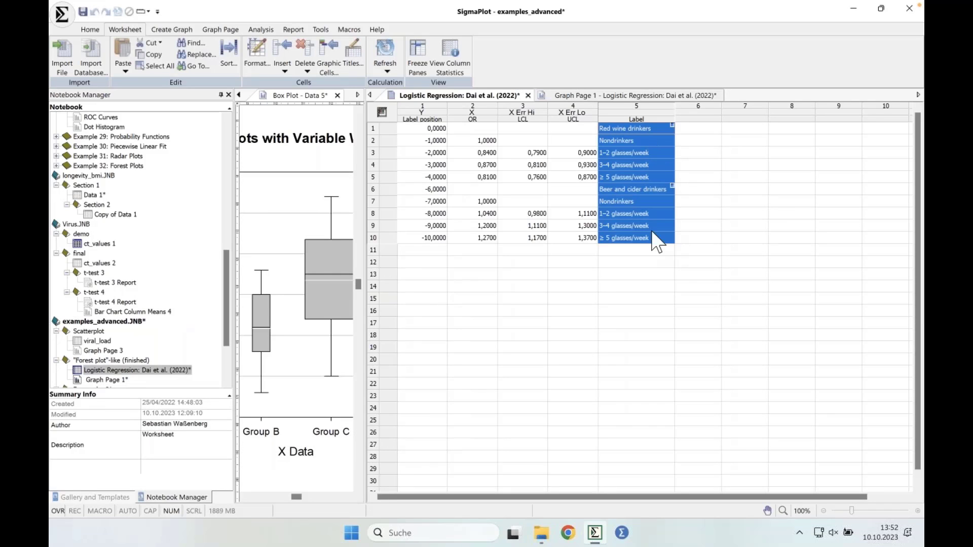
pyautogui.click(641, 189)
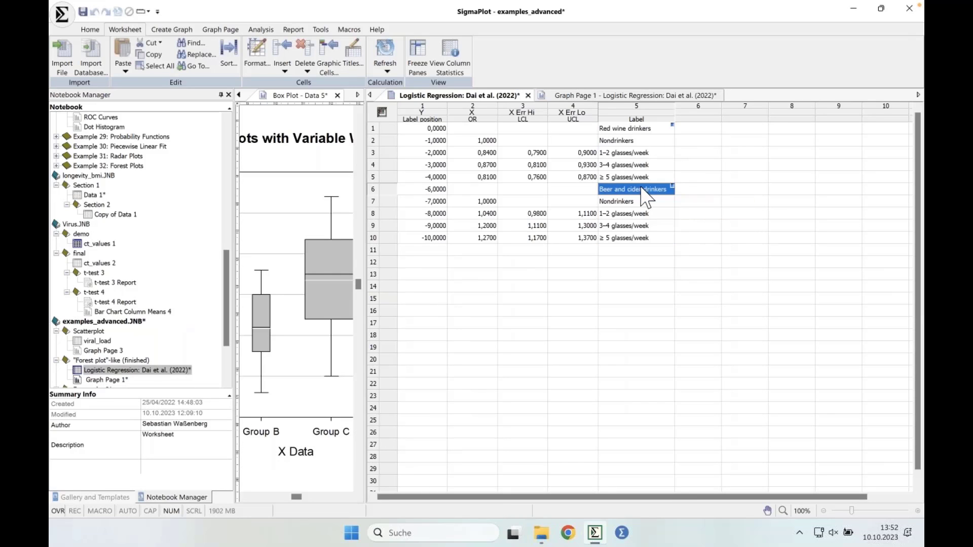
pyautogui.click(669, 96)
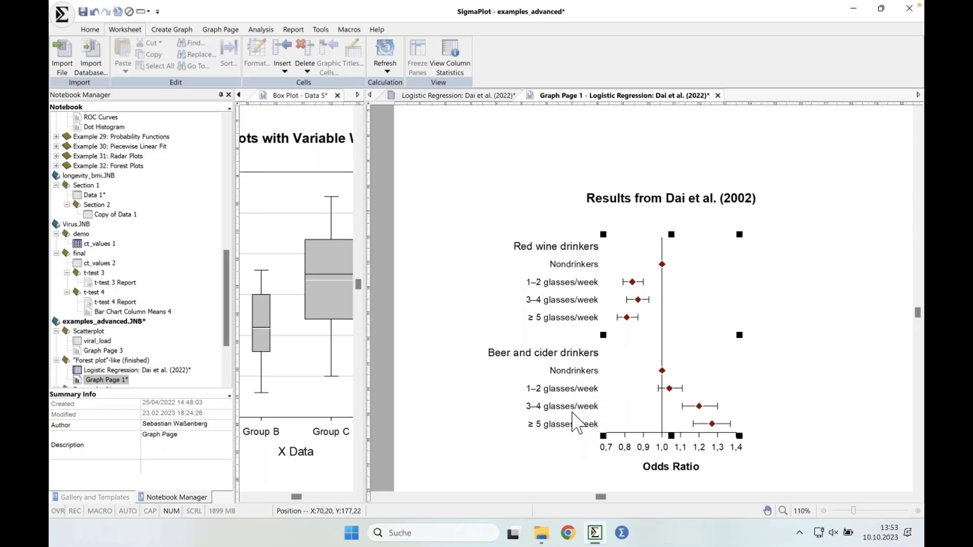
pyautogui.click(496, 97)
pyautogui.click(590, 96)
pyautogui.click(462, 97)
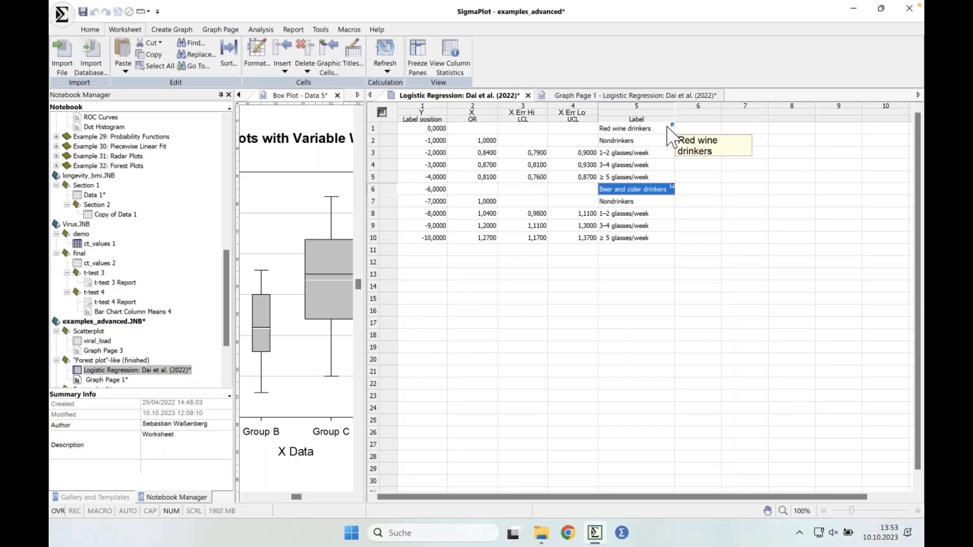
# Format the "Red wine drinkers" label text in the worksheet as size 16, bold and Dk. Red, and view it on Graph Page 1
pyautogui.click(658, 128)
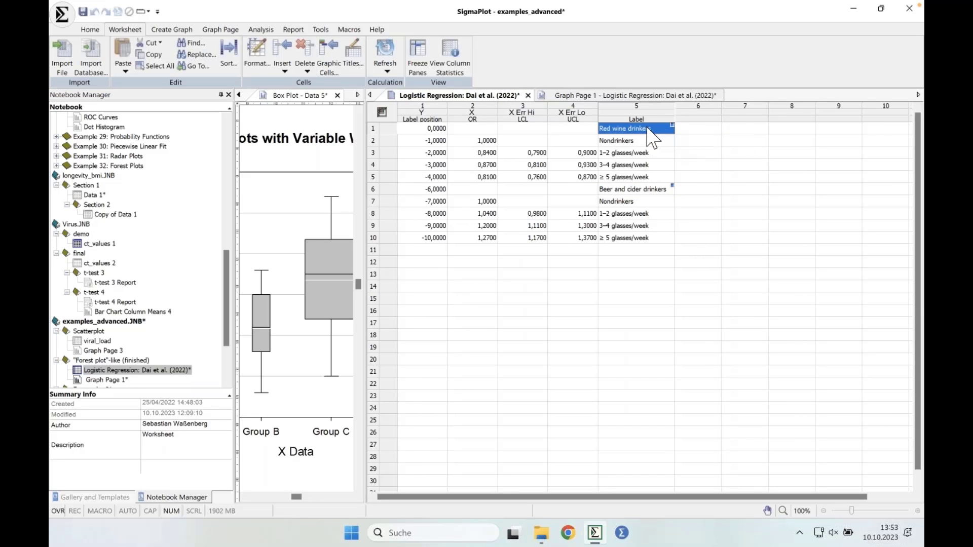
pyautogui.rightClick(649, 129)
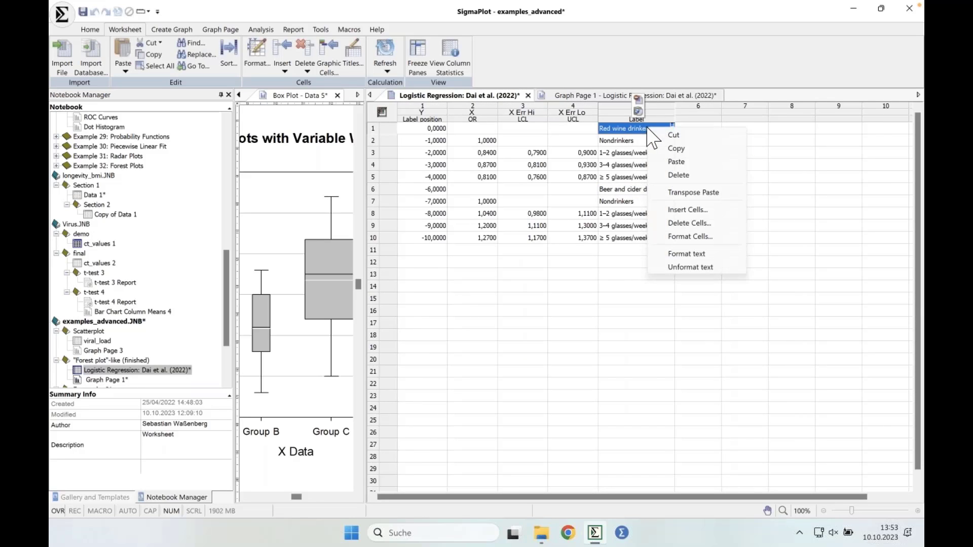
pyautogui.click(685, 254)
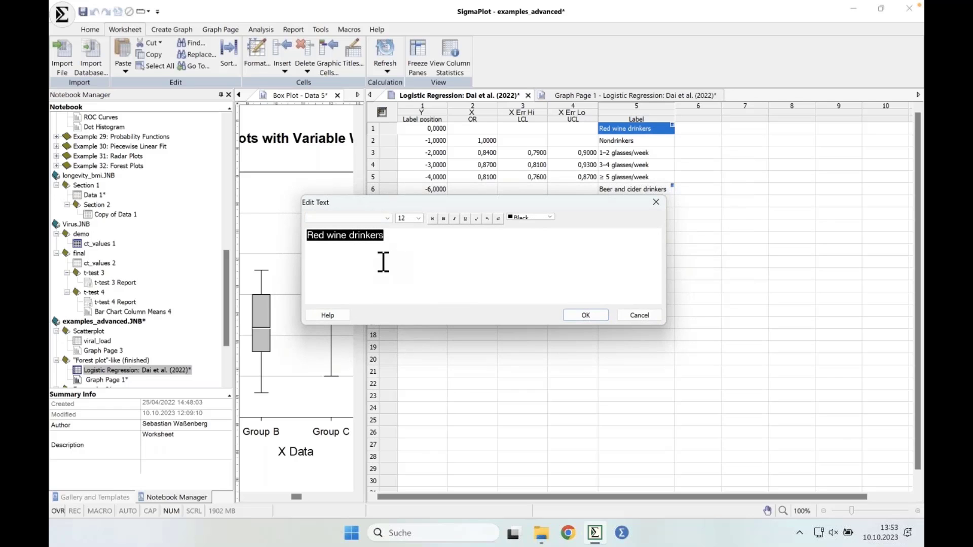
pyautogui.click(418, 219)
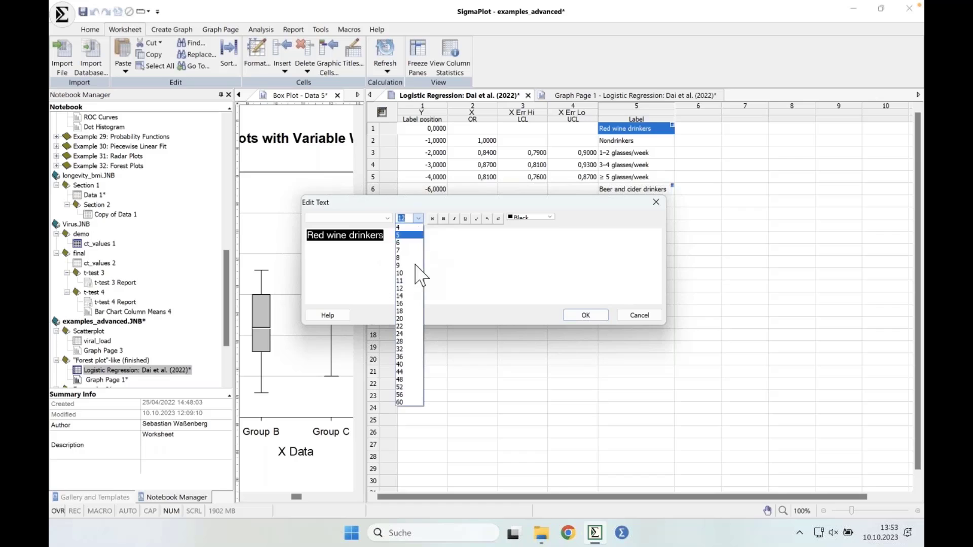
pyautogui.click(409, 304)
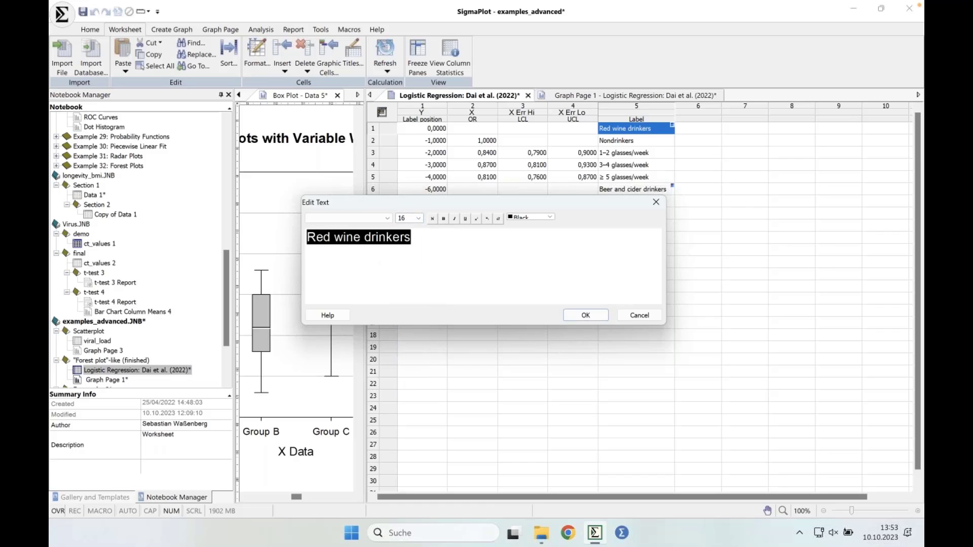
pyautogui.click(444, 222)
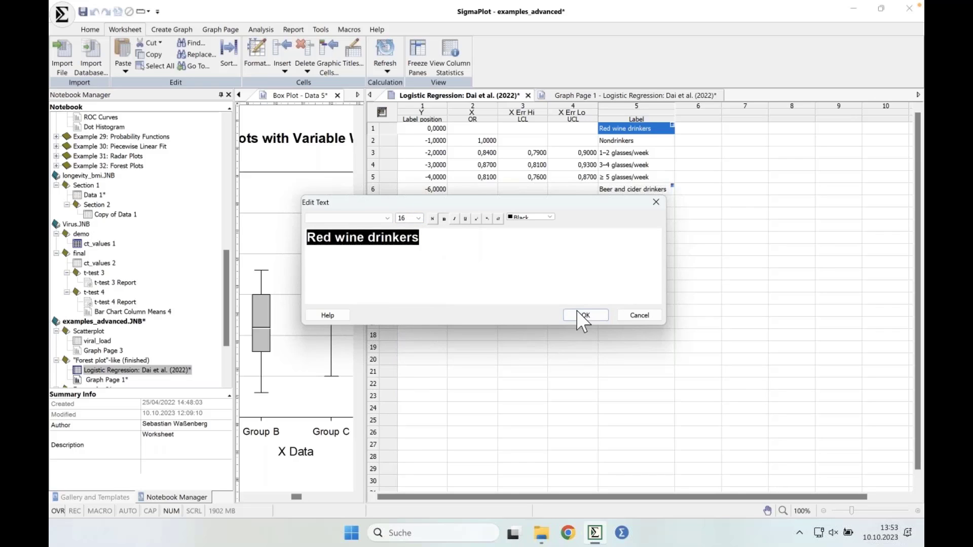
pyautogui.click(550, 217)
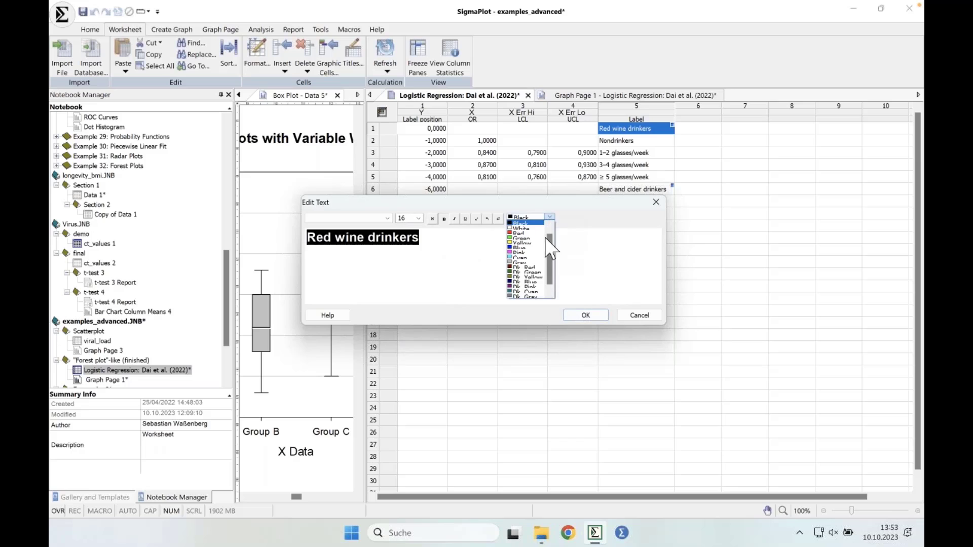
pyautogui.click(533, 267)
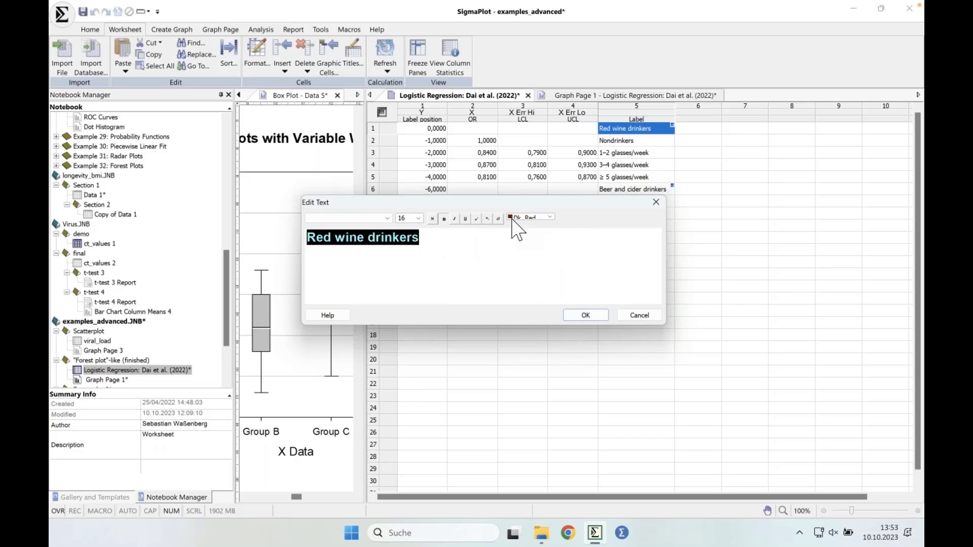
pyautogui.click(587, 315)
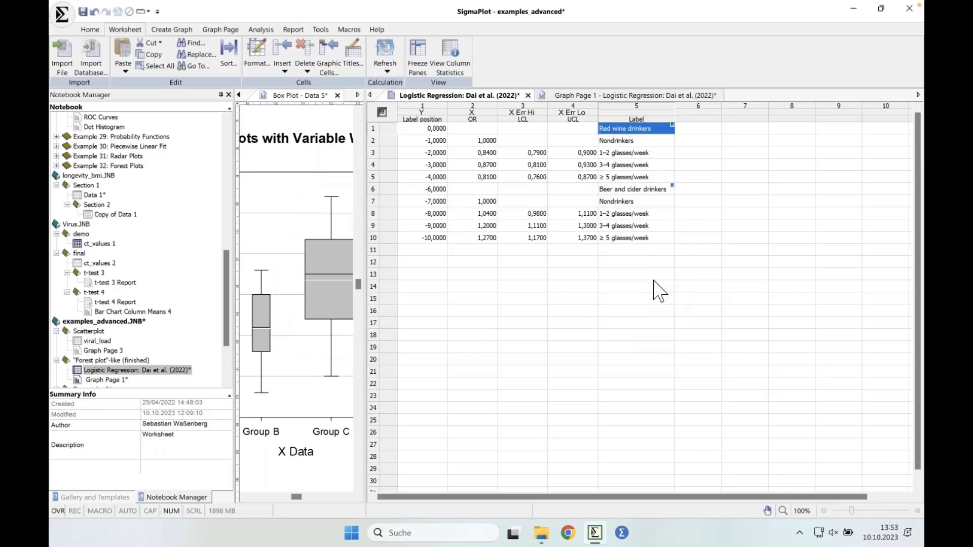
pyautogui.click(655, 277)
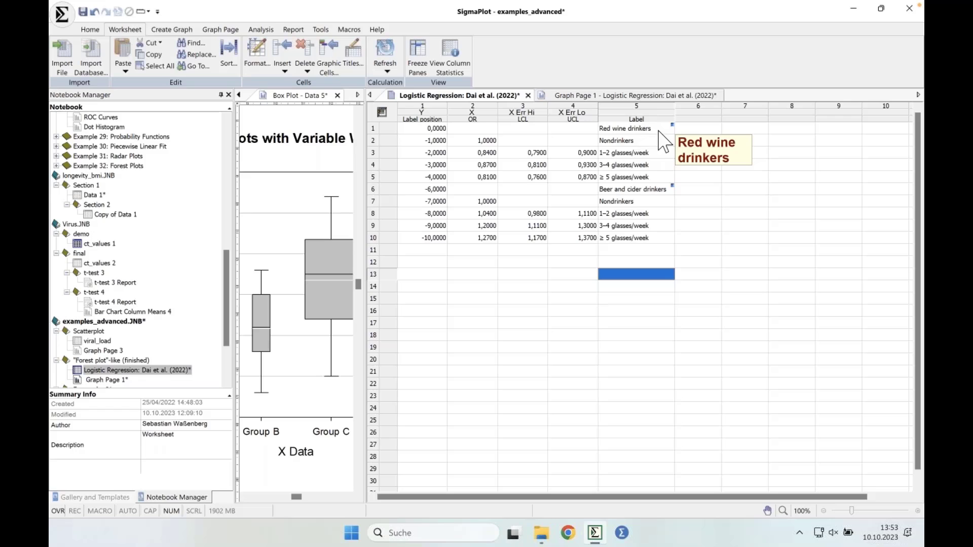
pyautogui.click(639, 96)
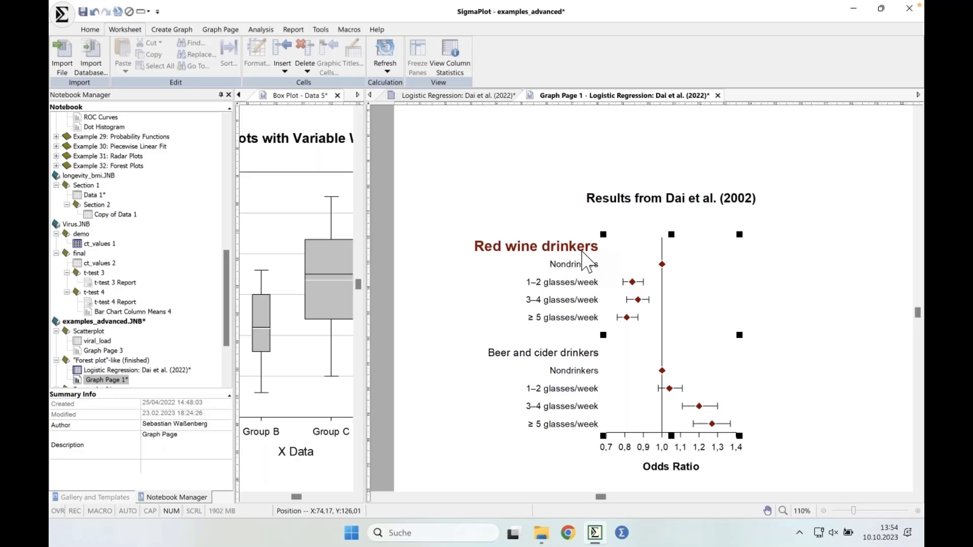
pyautogui.click(495, 96)
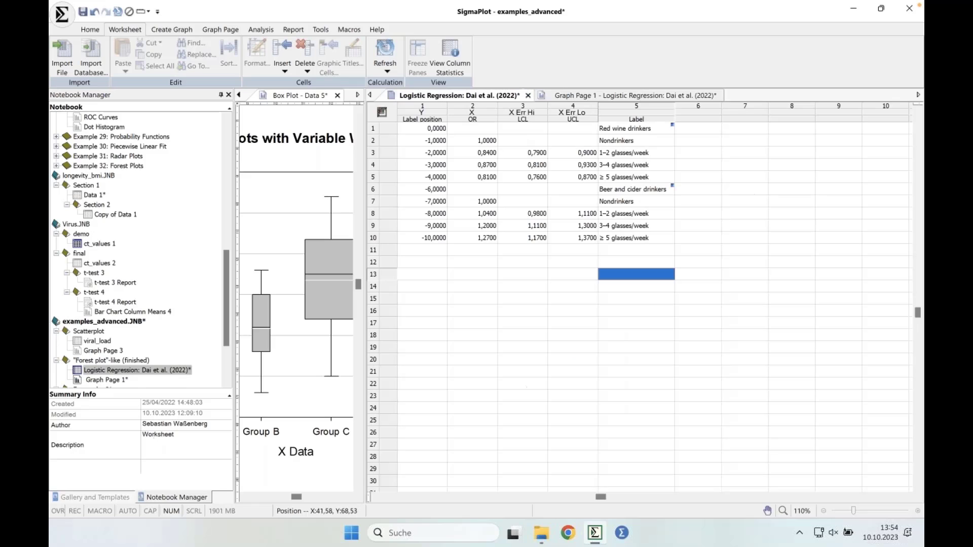
pyautogui.click(624, 166)
pyautogui.rightClick(627, 166)
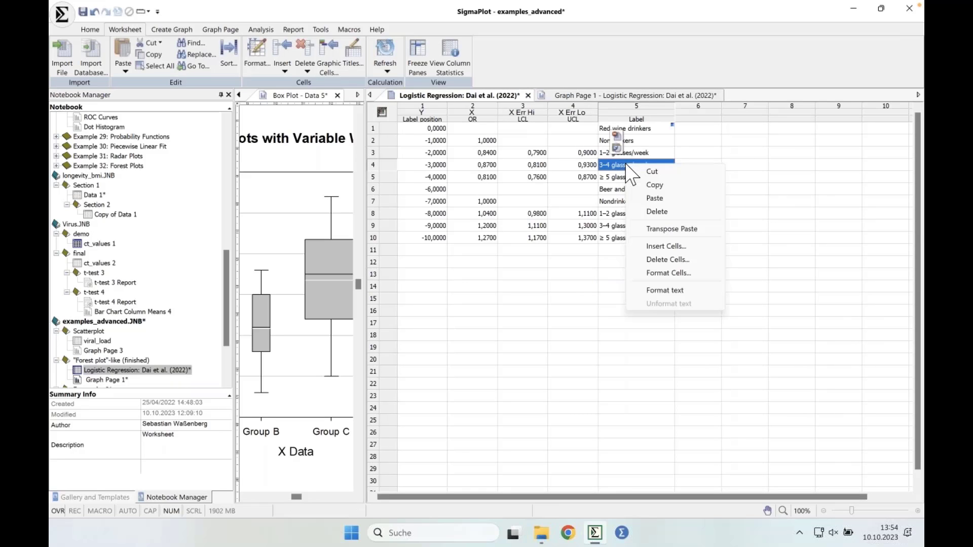
pyautogui.click(670, 294)
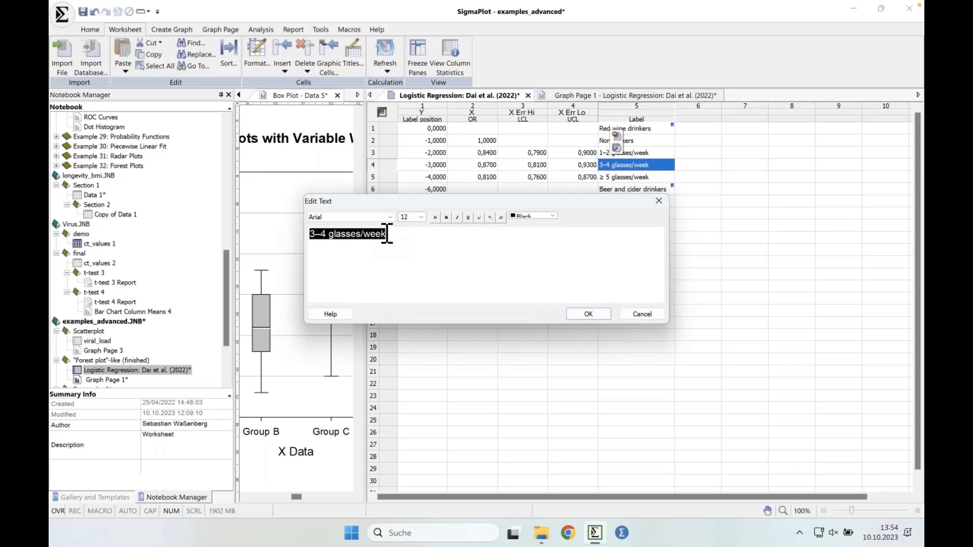
pyautogui.click(634, 314)
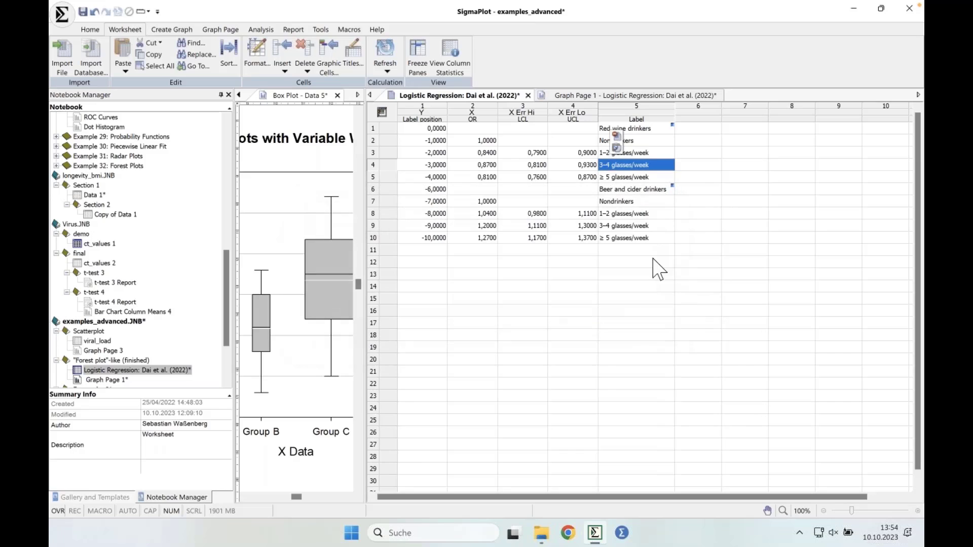
pyautogui.click(656, 238)
# Set the "Red wine drinkers" label text back to size 12 and the color Black in the Logistic Regression worksheet
pyautogui.click(654, 129)
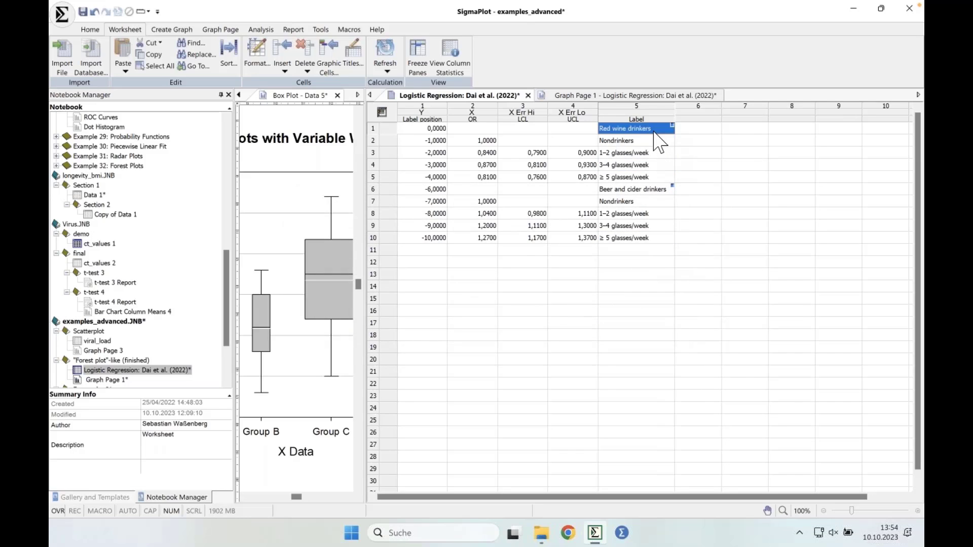
pyautogui.rightClick(654, 130)
pyautogui.click(702, 259)
pyautogui.click(423, 217)
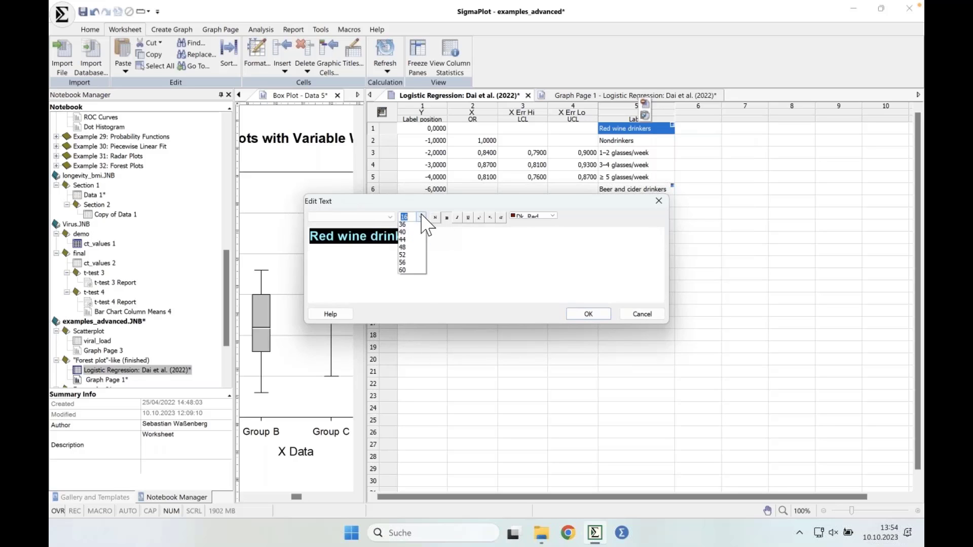
pyautogui.click(416, 286)
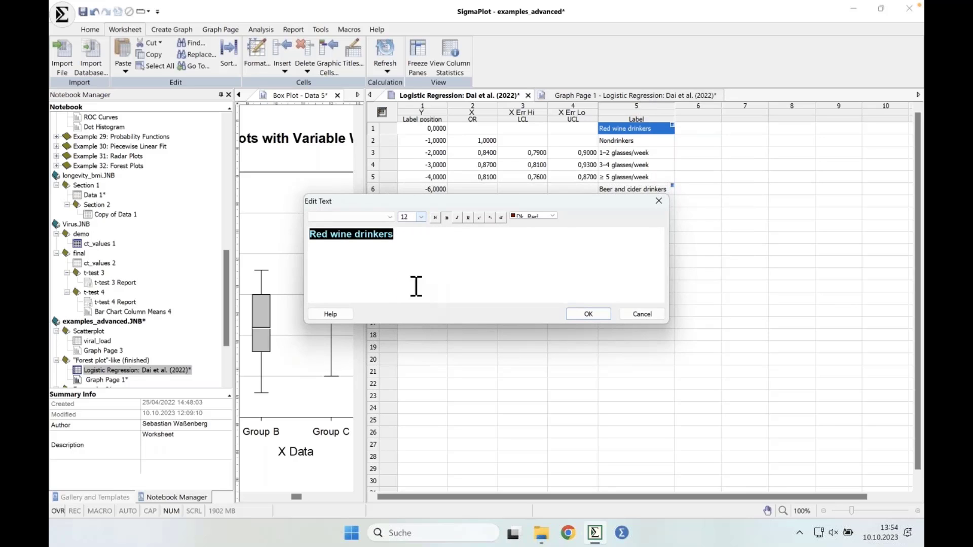
pyautogui.click(533, 217)
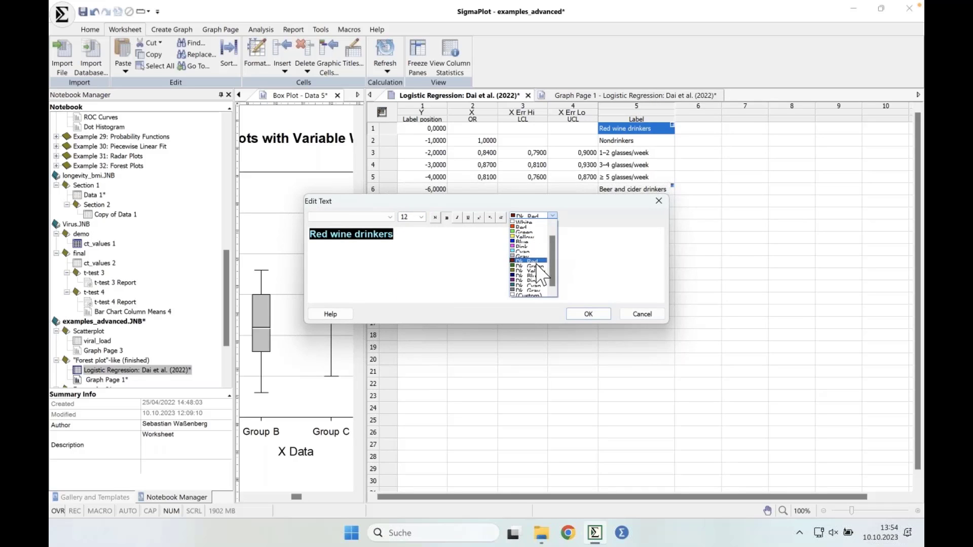
pyautogui.moveTo(554, 257); pyautogui.dragTo(554, 232)
pyautogui.click(536, 222)
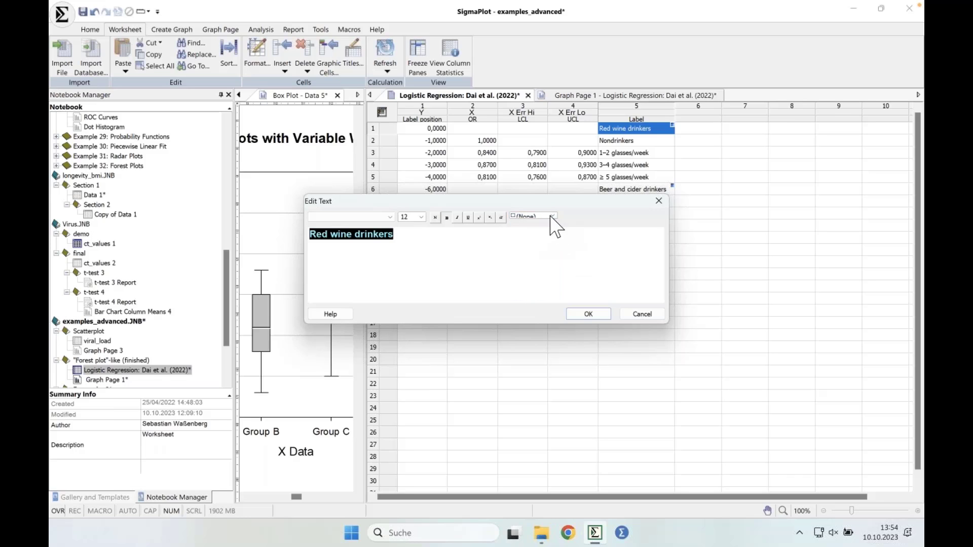
pyautogui.click(552, 216)
pyautogui.click(530, 226)
pyautogui.click(589, 313)
pyautogui.click(706, 177)
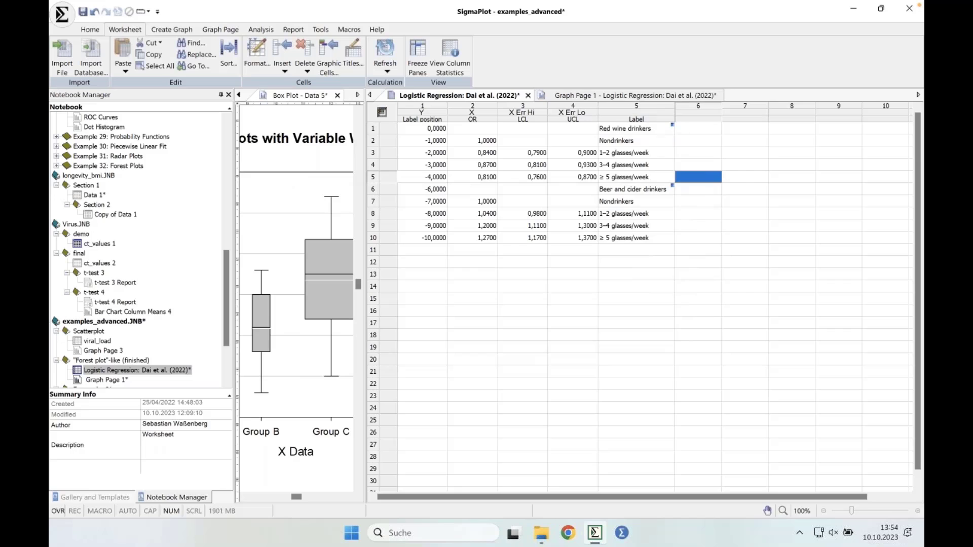
# Highlight the Label column and check the reformatted "Red wine drinkers" heading of the forest plot on Graph Page 1
pyautogui.click(636, 112)
pyautogui.click(621, 95)
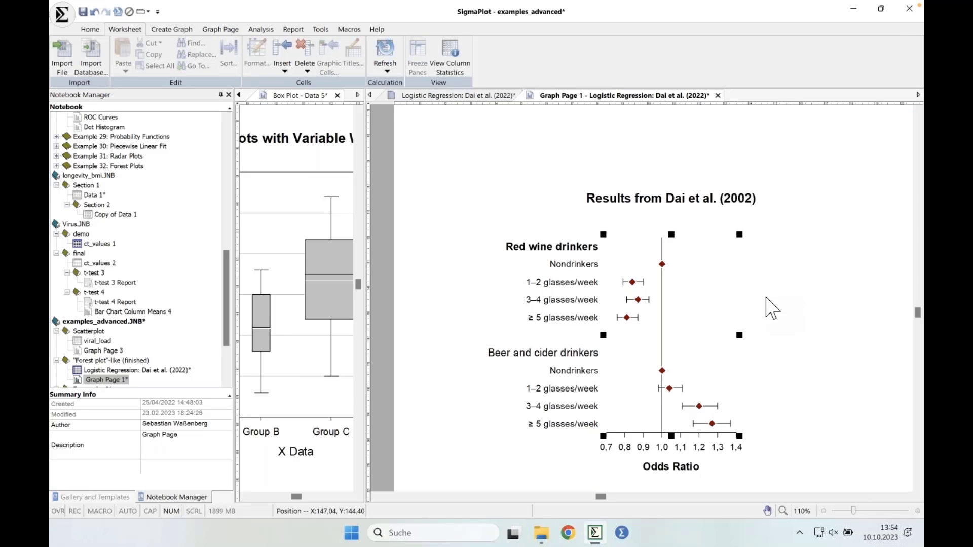
pyautogui.click(773, 312)
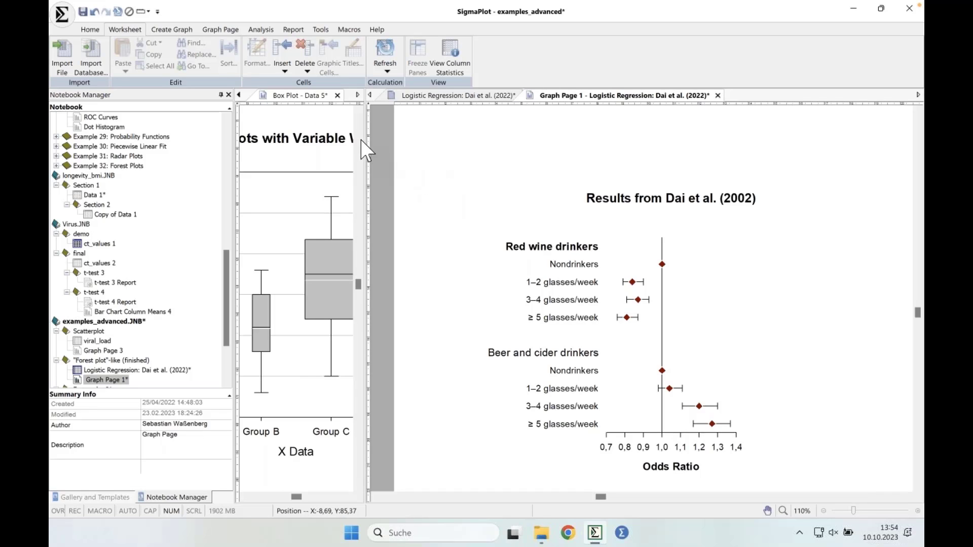
# Widen the pane holding the box plot slightly and close the Box Plot graph and its Data 5 worksheet
pyautogui.moveTo(364, 131); pyautogui.dragTo(404, 127)
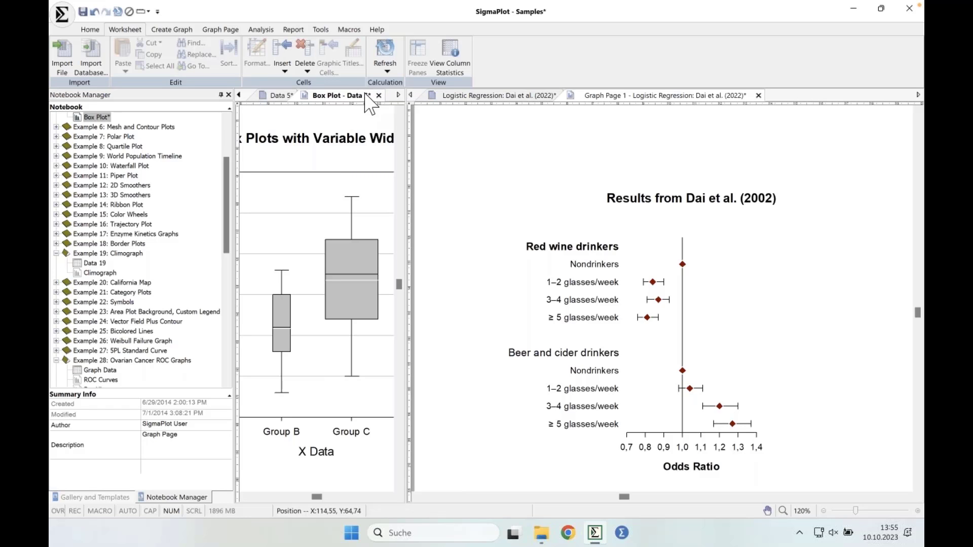
pyautogui.click(379, 95)
pyautogui.click(302, 95)
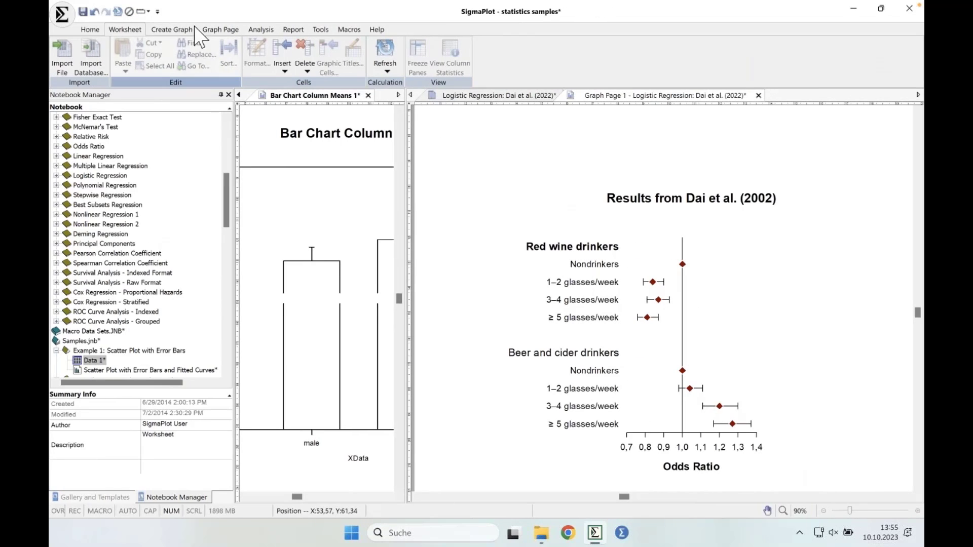
# Look up the Horizontal Asymmetric Error Bars scatter type for the Logistic Regression worksheet and return to Graph Page 1
pyautogui.click(176, 28)
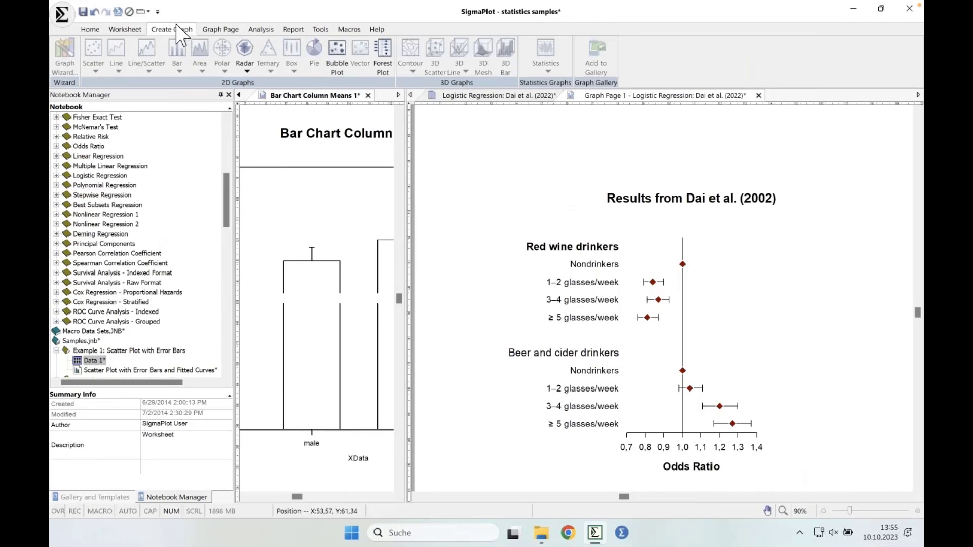
pyautogui.click(512, 96)
pyautogui.click(94, 61)
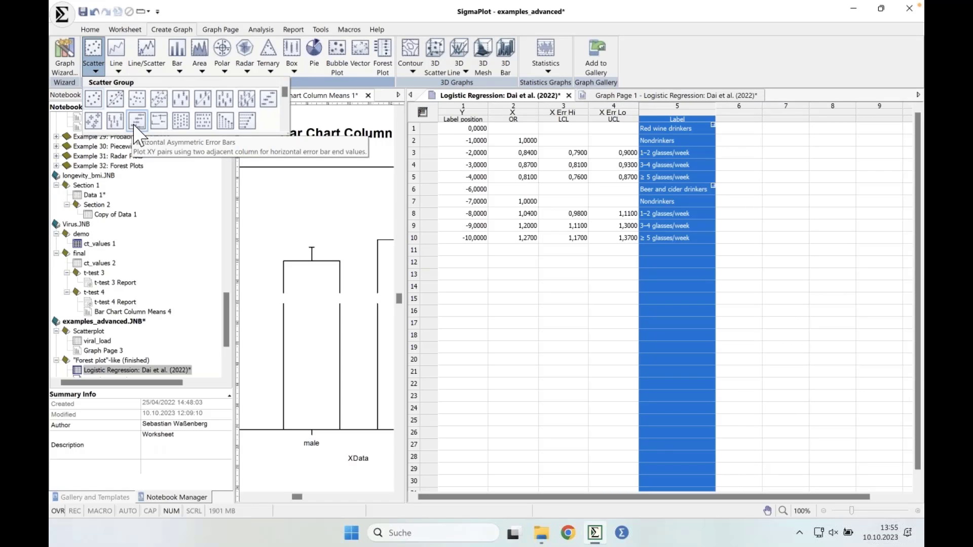
pyautogui.click(701, 96)
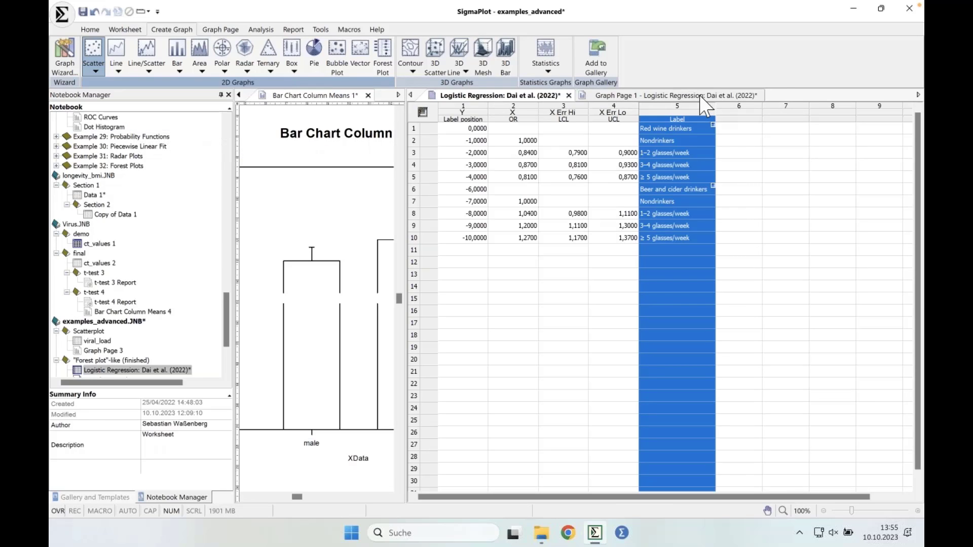